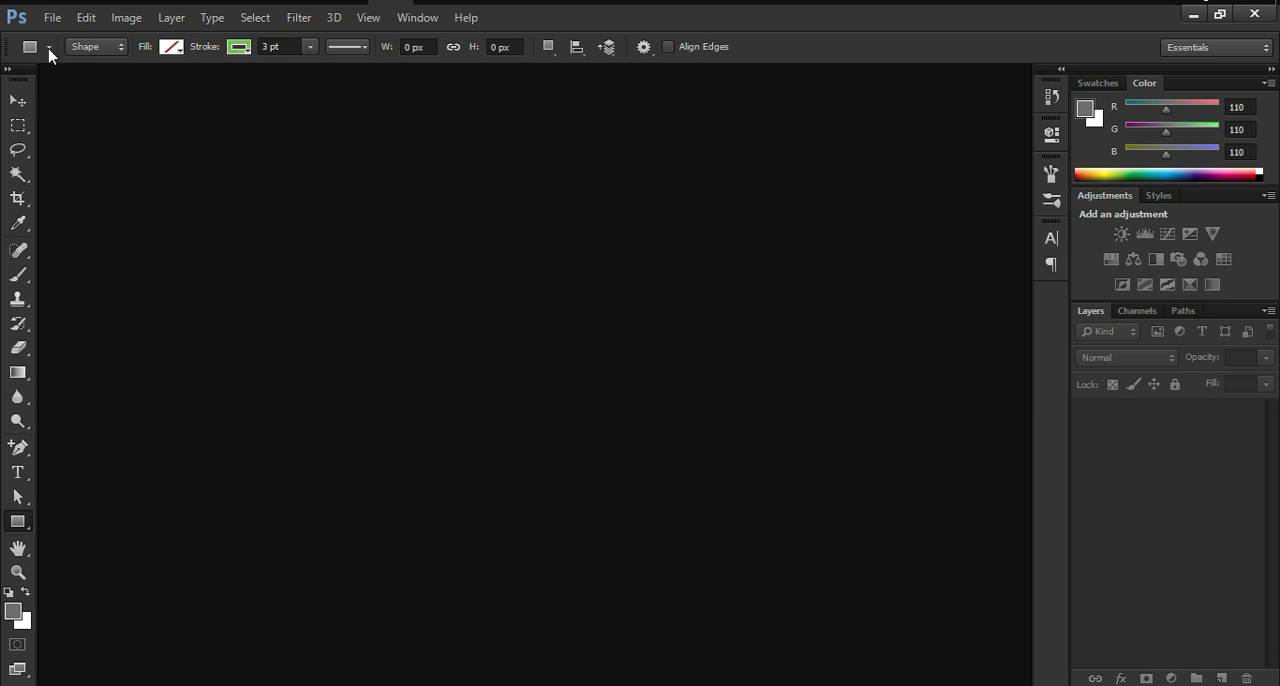
Step: Create a new 1.5 by 2.5 inch document at 300 pixels/inch in RGB Color with a white background
{"action": "left_click", "coordinate": [50, 18]}
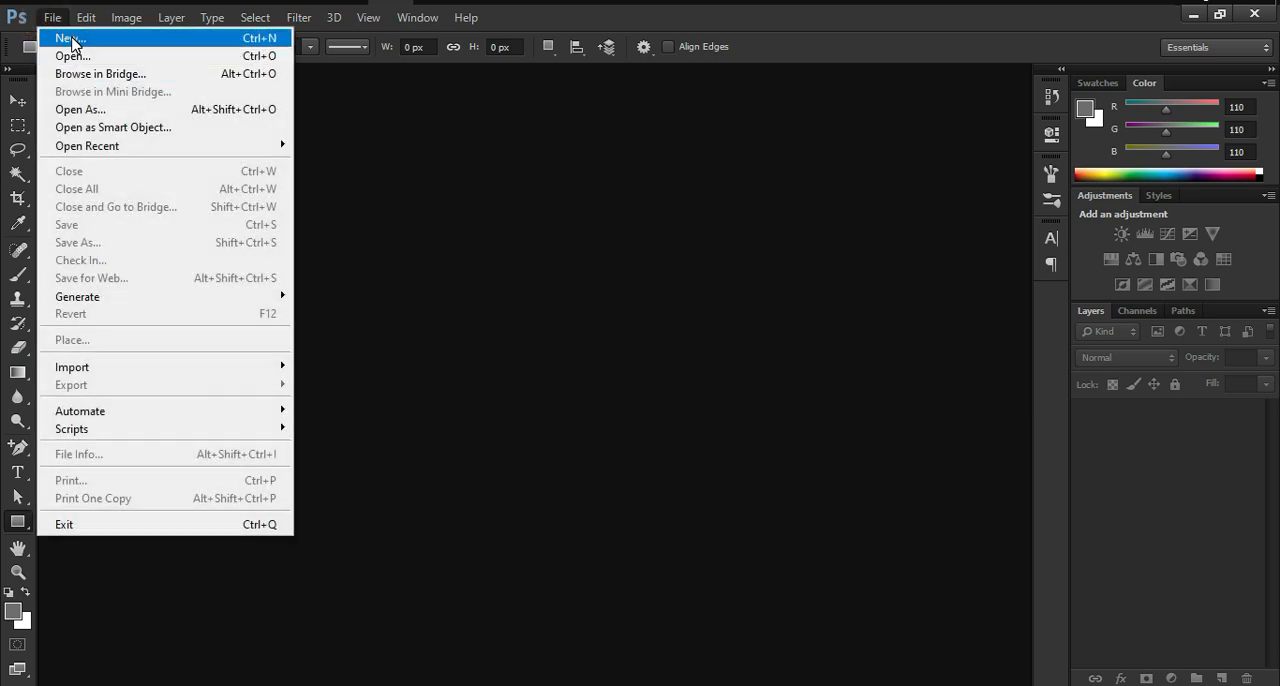
{"action": "left_click", "coordinate": [71, 40]}
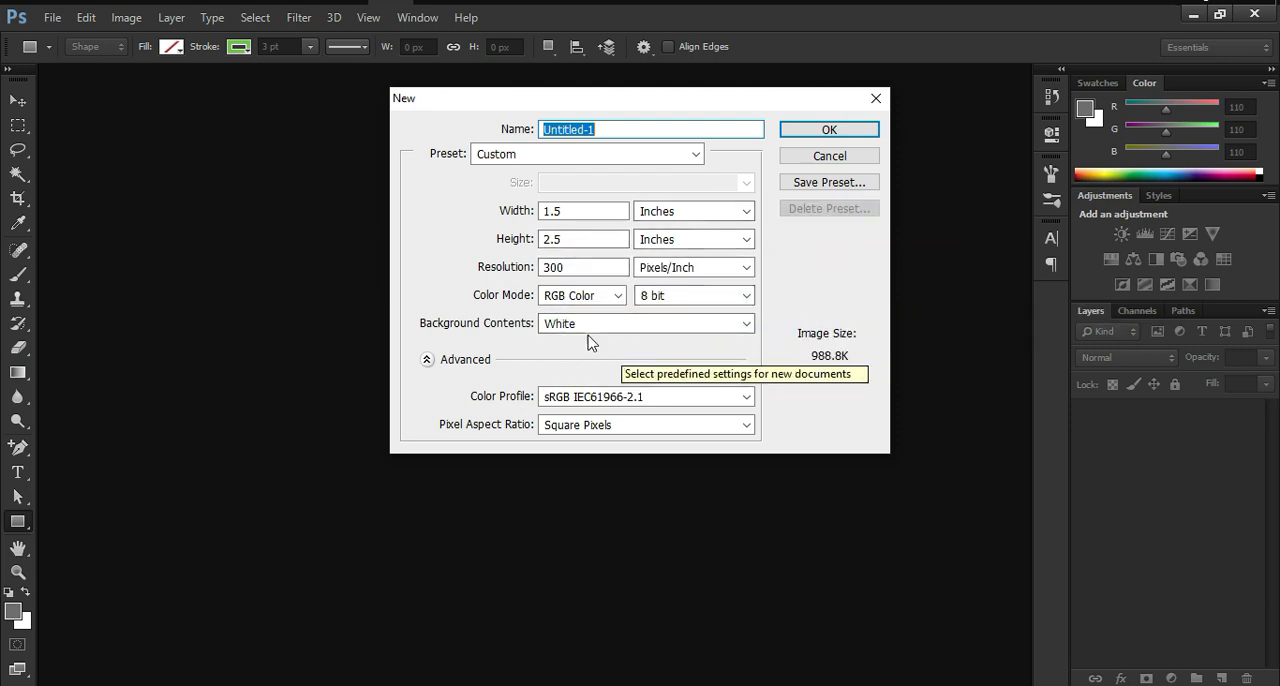
{"action": "left_click", "coordinate": [614, 295]}
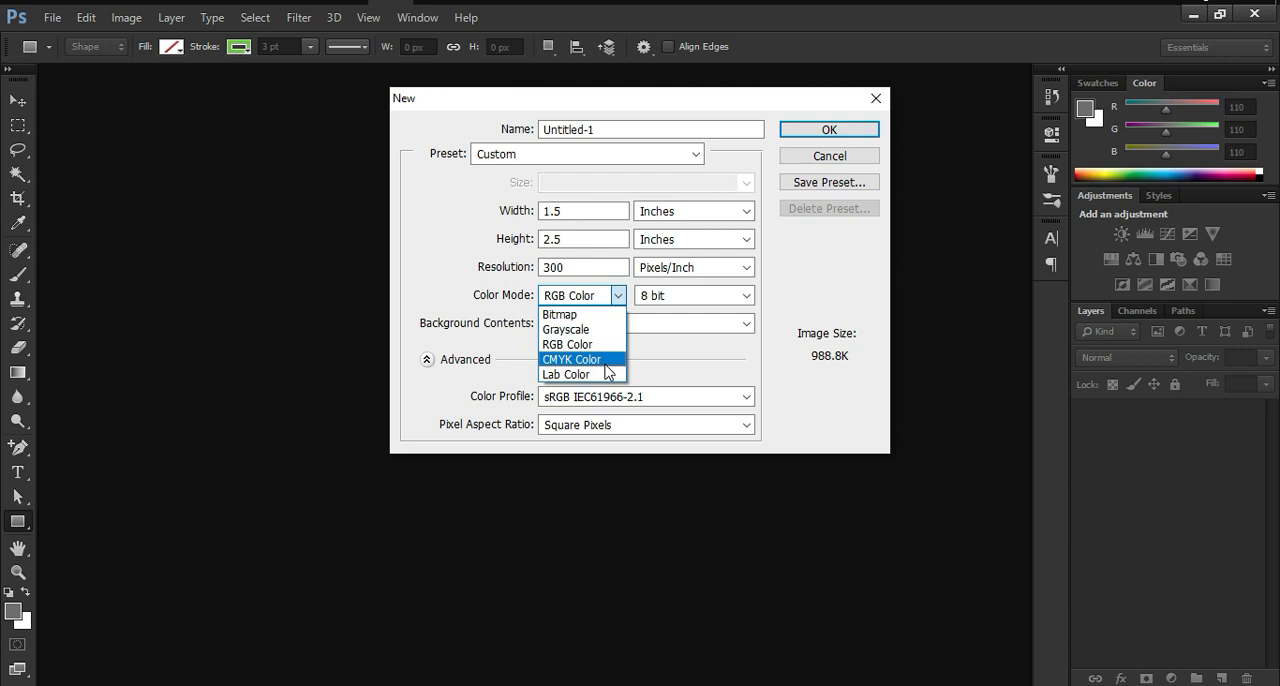
{"action": "left_click", "coordinate": [668, 370]}
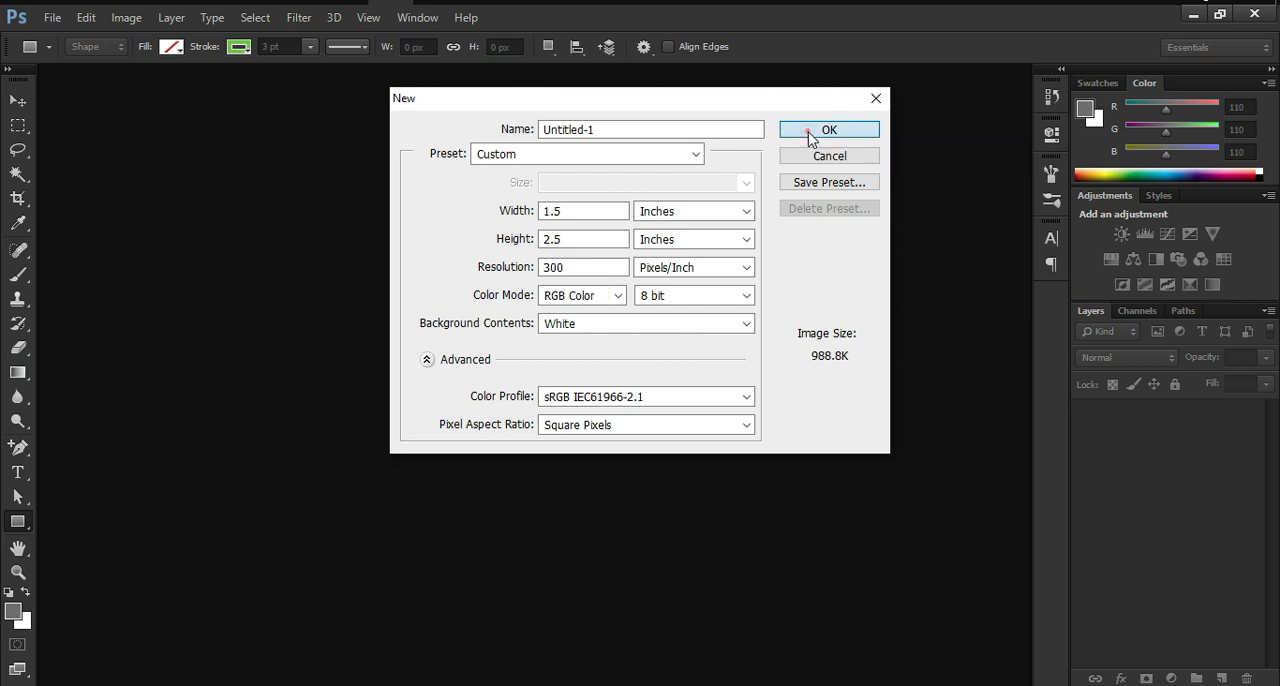
{"action": "left_click", "coordinate": [809, 133]}
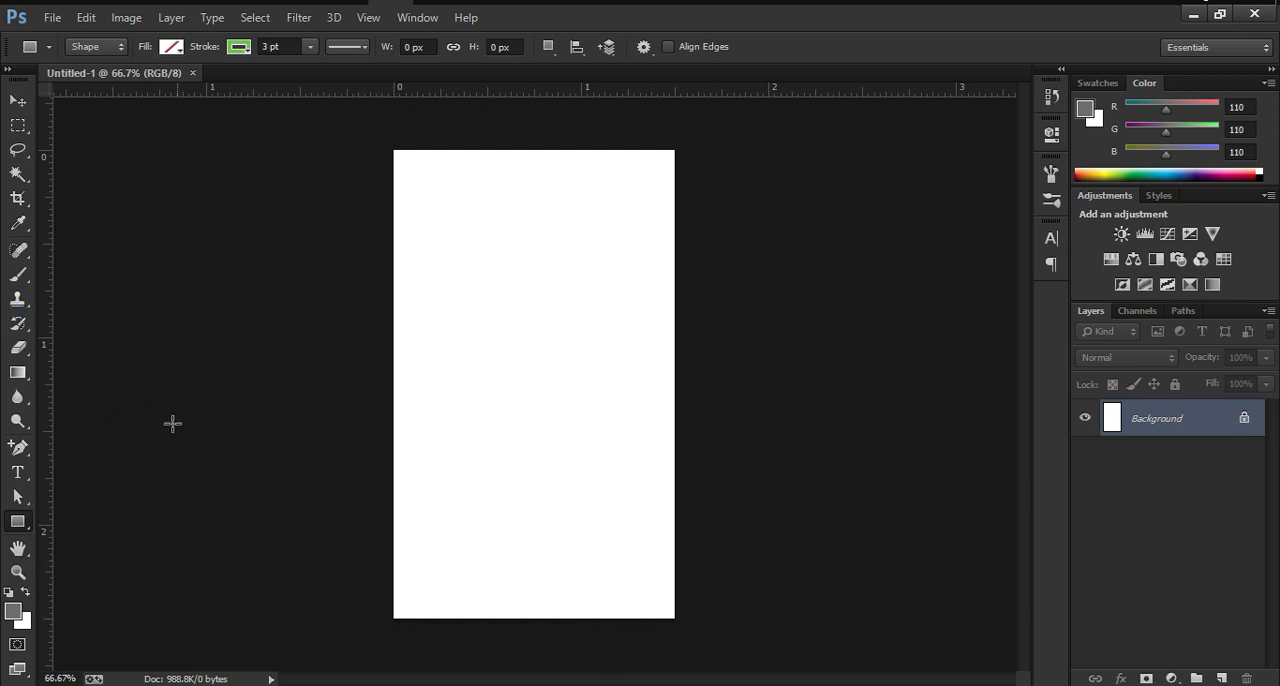
Step: Create a rectangle shape with an exact width of 1.5 in and height of 2.5 in
{"action": "left_click", "coordinate": [18, 523]}
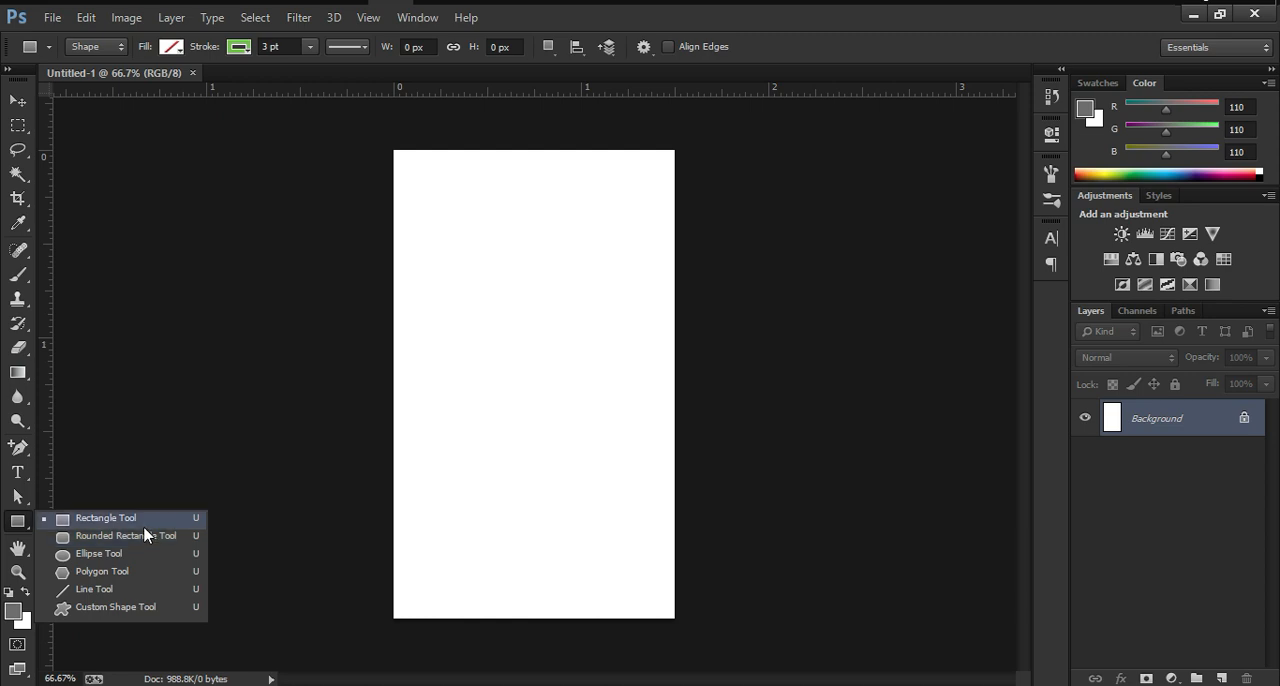
{"action": "left_click", "coordinate": [143, 522]}
{"action": "left_click", "coordinate": [441, 212]}
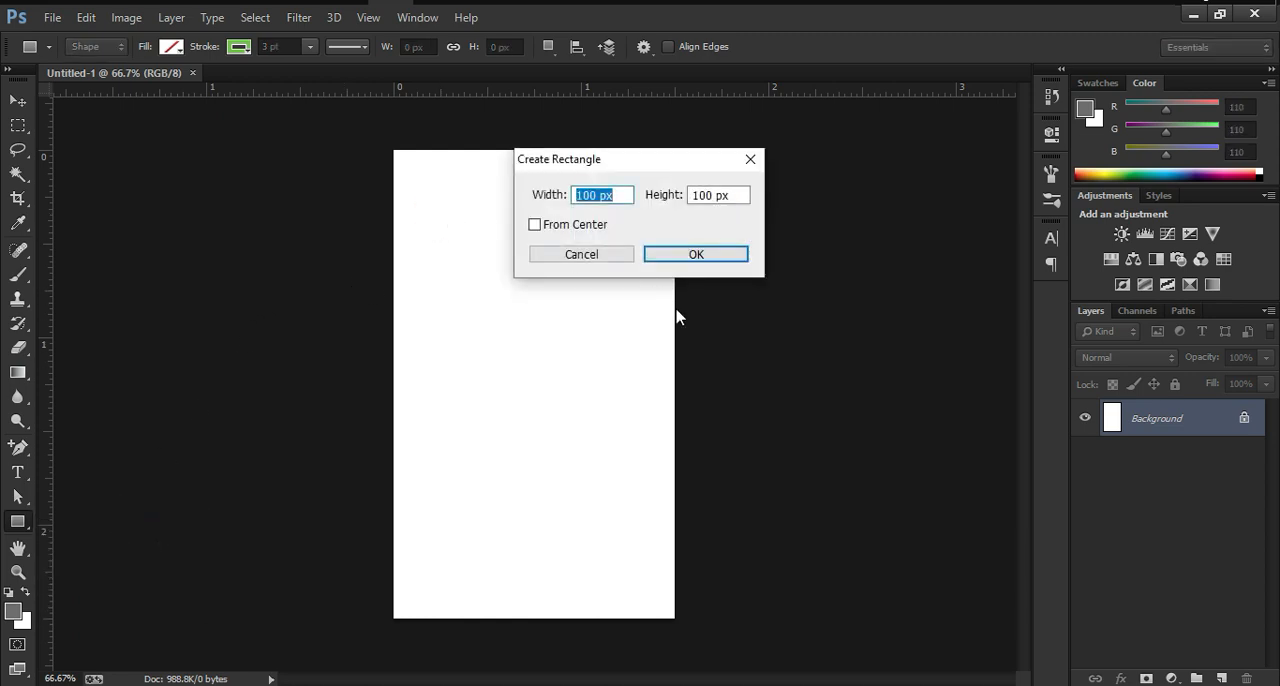
{"action": "type", "text": "1.5"}
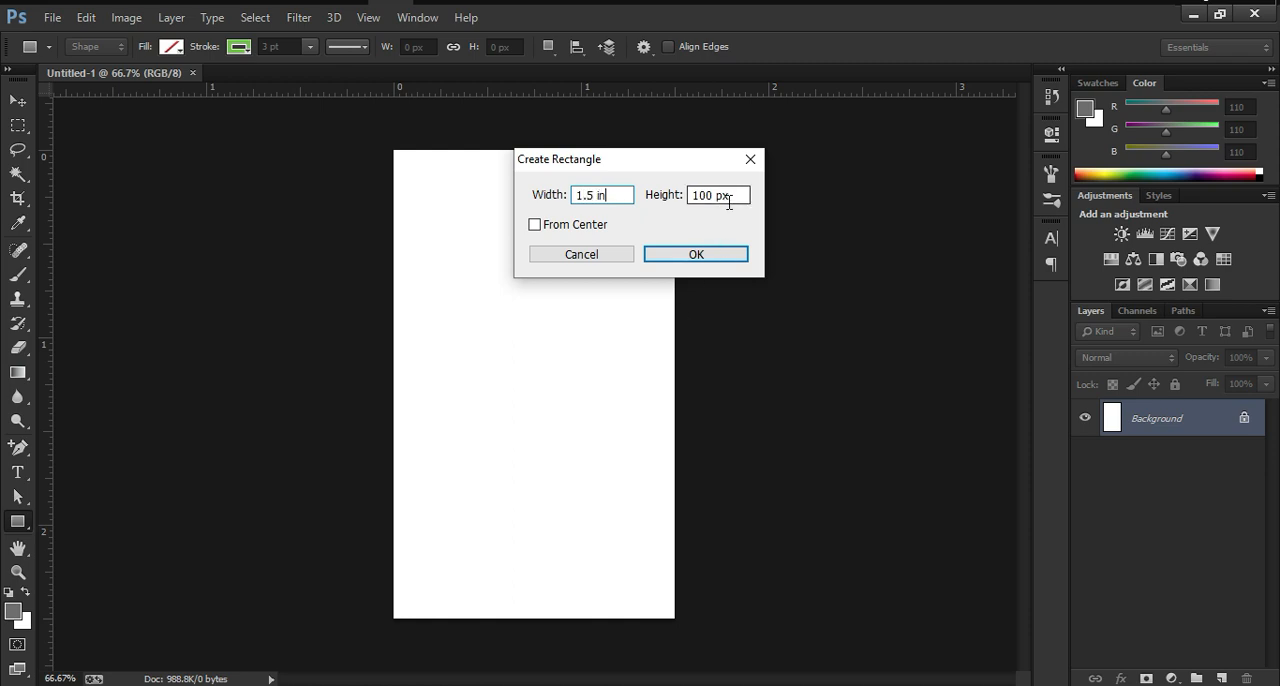
{"action": "left_click_drag", "start_coordinate": [728, 198], "coordinate": [672, 210]}
{"action": "type", "text": "2.5"}
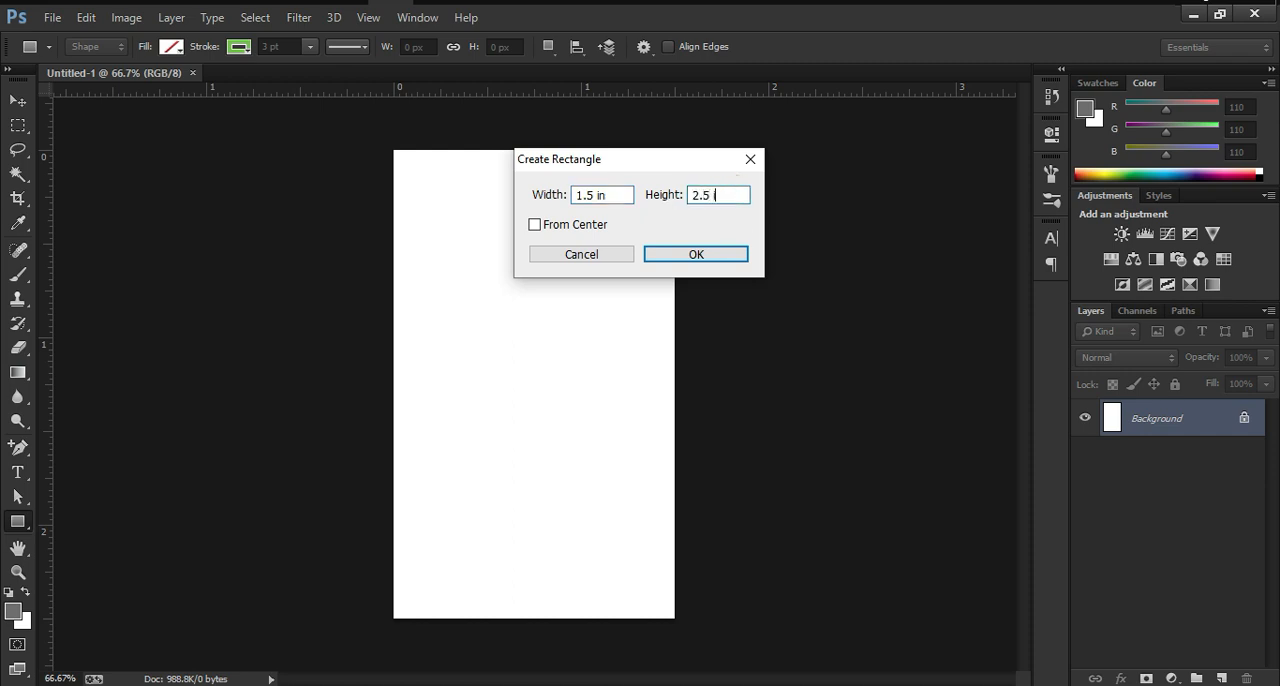
{"action": "key", "text": "Return"}
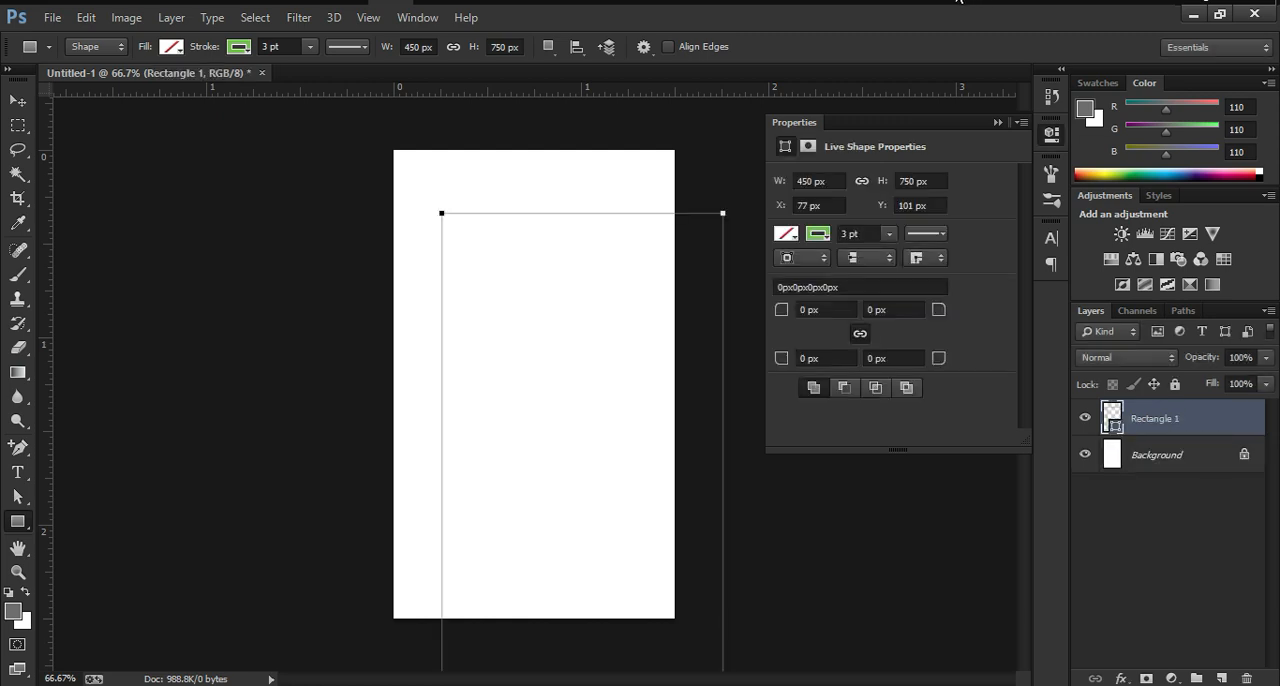
Step: Remove the rectangle's stroke and fill it with pure bright green
{"action": "left_click", "coordinate": [821, 236]}
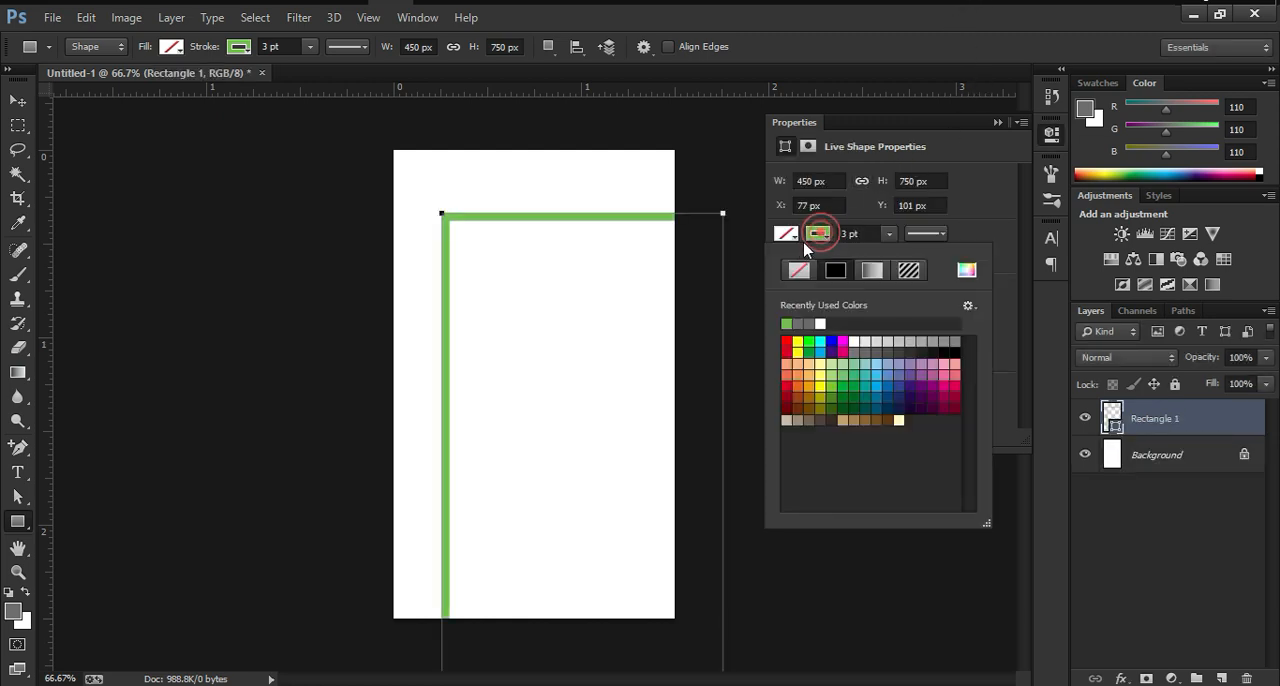
{"action": "left_click", "coordinate": [804, 274]}
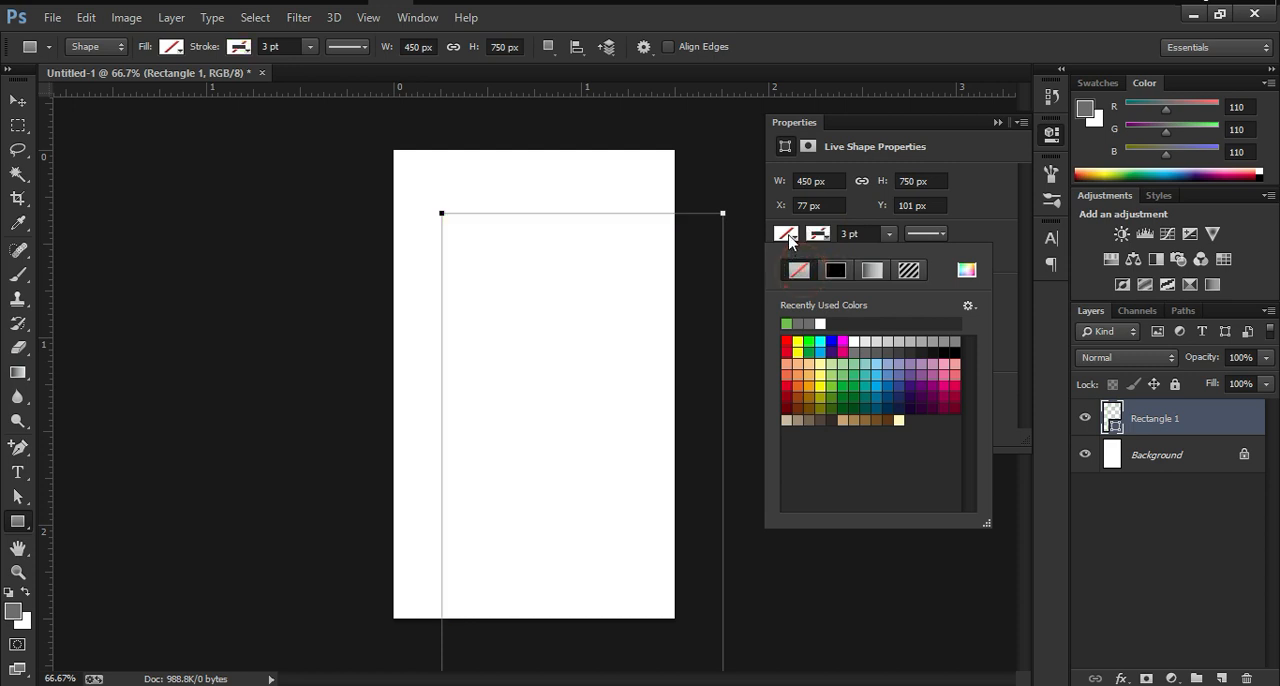
{"action": "left_click", "coordinate": [809, 342]}
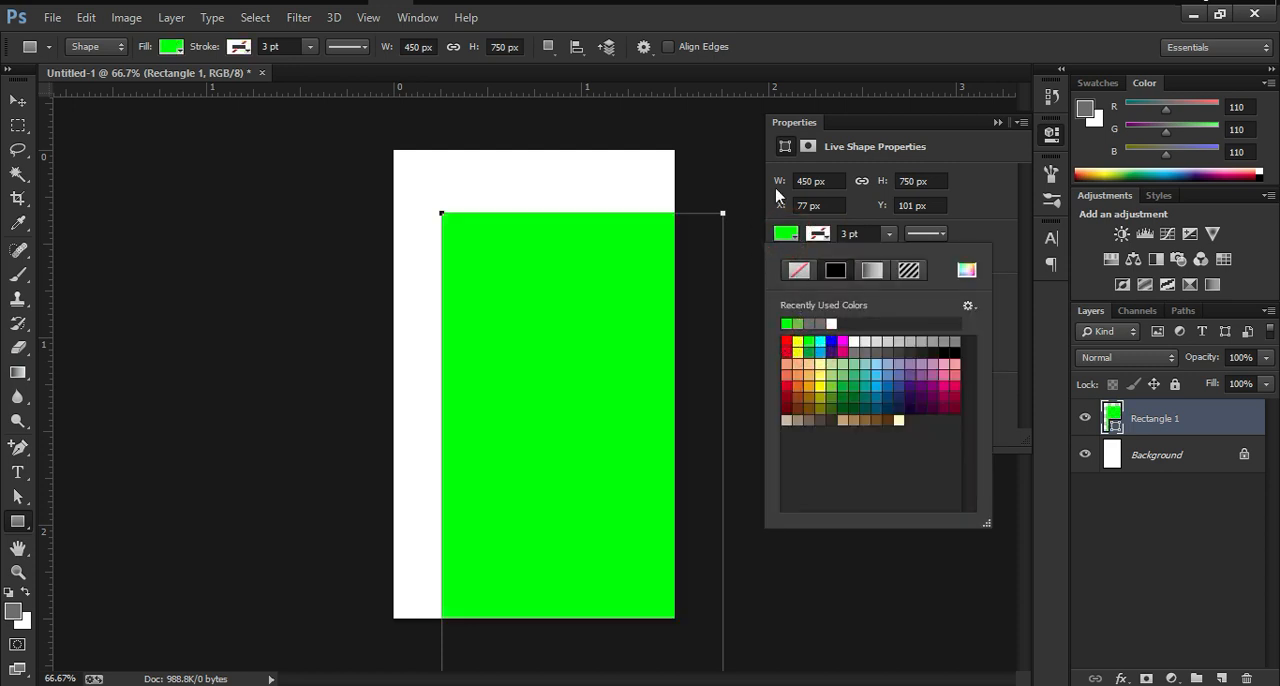
{"action": "left_click", "coordinate": [997, 122]}
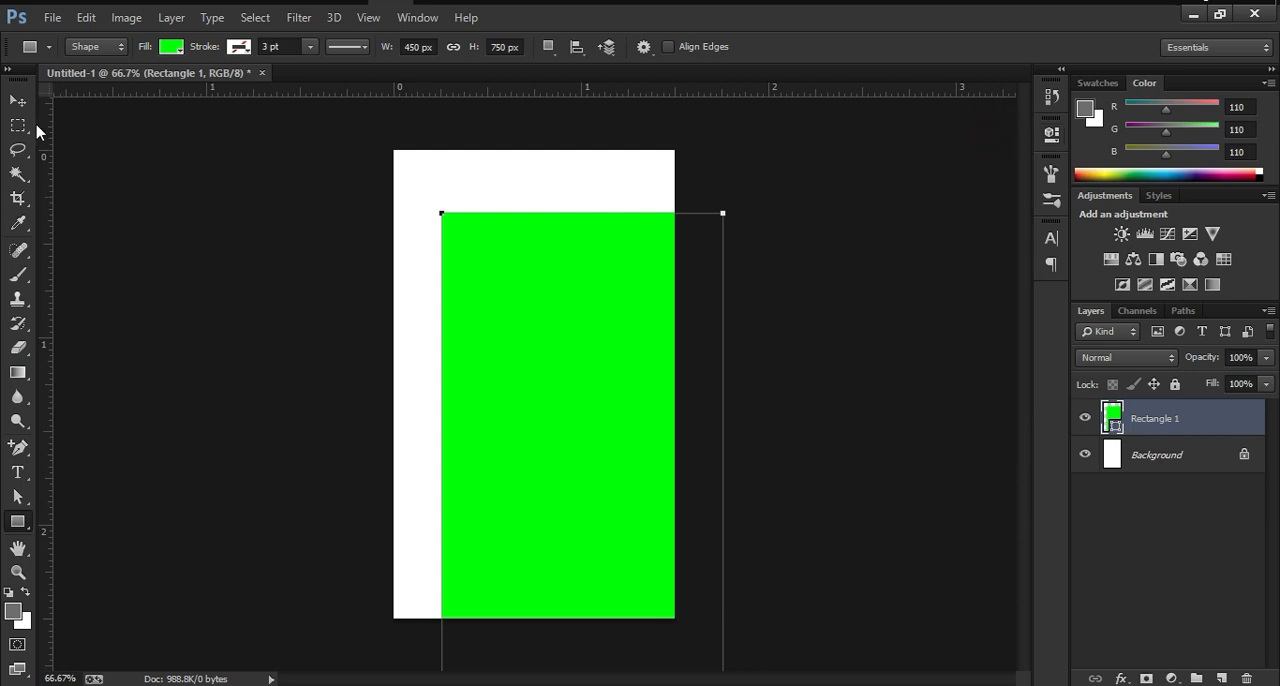
Step: Move the green rectangle to cover the whole canvas and delete the Background layer
{"action": "left_click", "coordinate": [17, 103]}
{"action": "left_click_drag", "start_coordinate": [515, 415], "coordinate": [466, 362]}
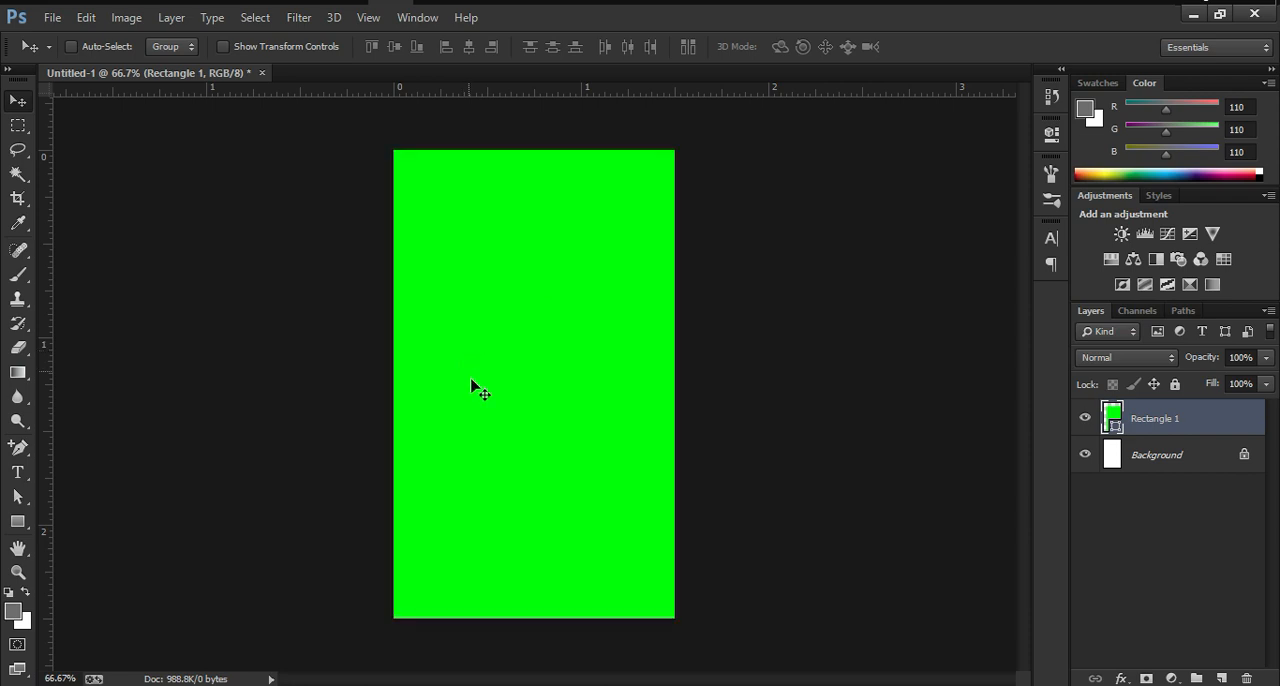
{"action": "left_click", "coordinate": [1186, 461]}
{"action": "key", "text": "Delete"}
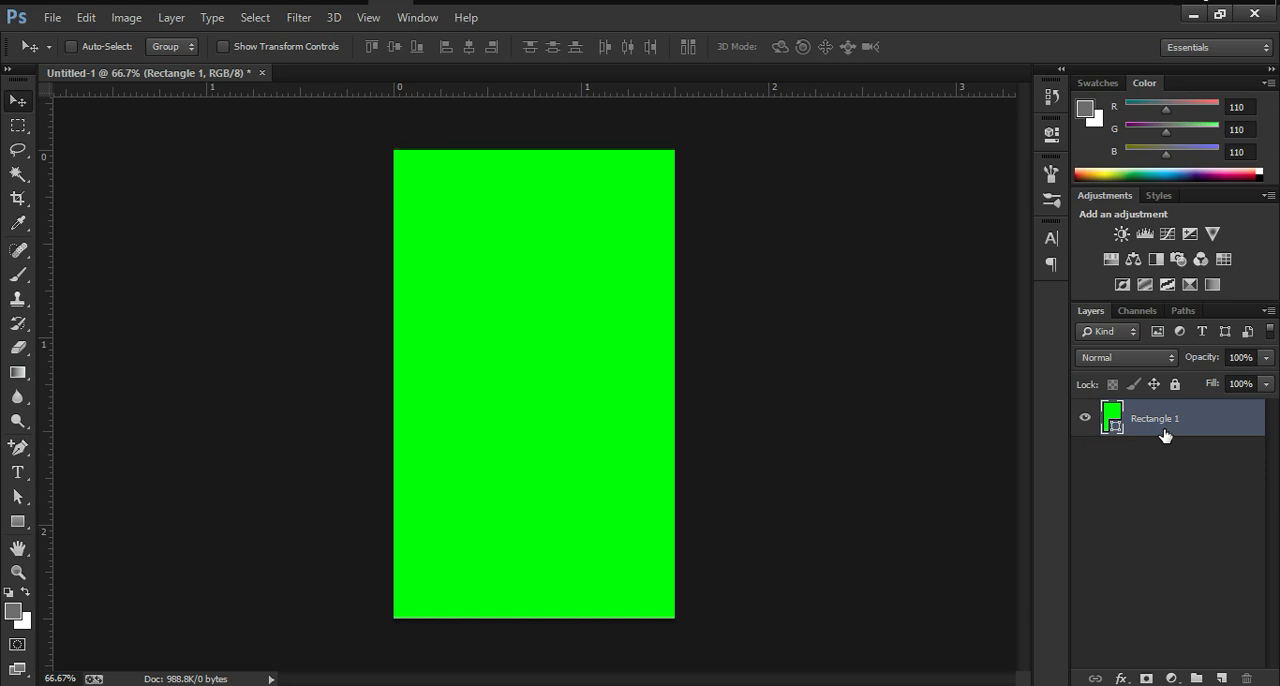
Step: Duplicate the green rectangle layer
{"action": "key", "text": "ctrl+j"}
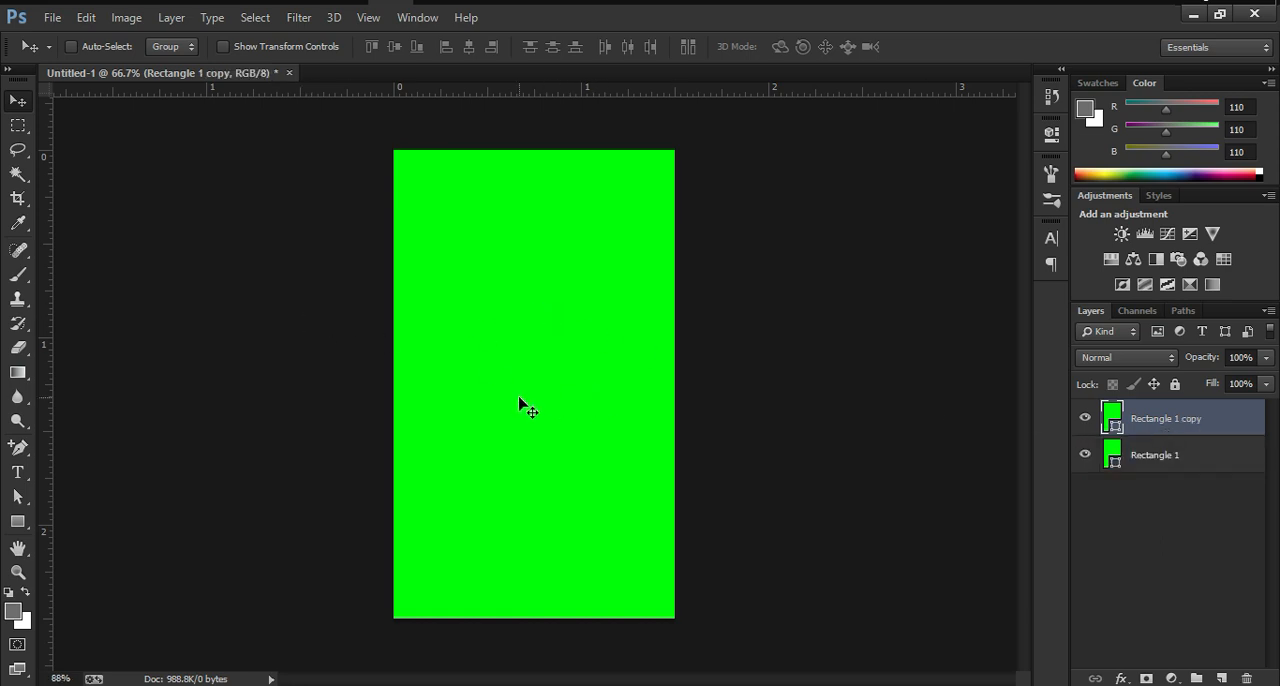
{"action": "scroll", "coordinate": [529, 430], "scroll_direction": "up", "scroll_amount": 5}
{"action": "scroll", "coordinate": [535, 432], "scroll_direction": "down", "scroll_amount": 5}
{"action": "scroll", "coordinate": [538, 430], "scroll_direction": "up", "scroll_amount": 2}
{"action": "scroll", "coordinate": [538, 440], "scroll_direction": "down", "scroll_amount": 2}
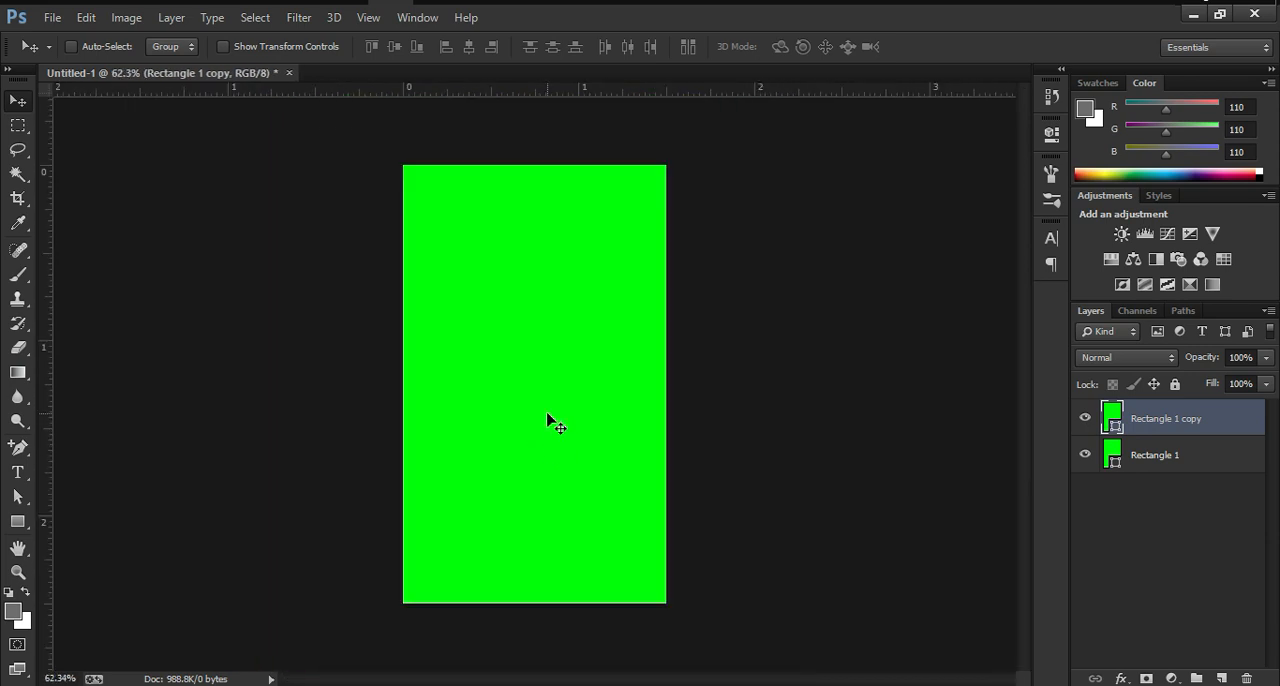
Step: Add a new layer and draw a square of about 202 px in the upper-left part of the canvas
{"action": "left_click", "coordinate": [18, 521]}
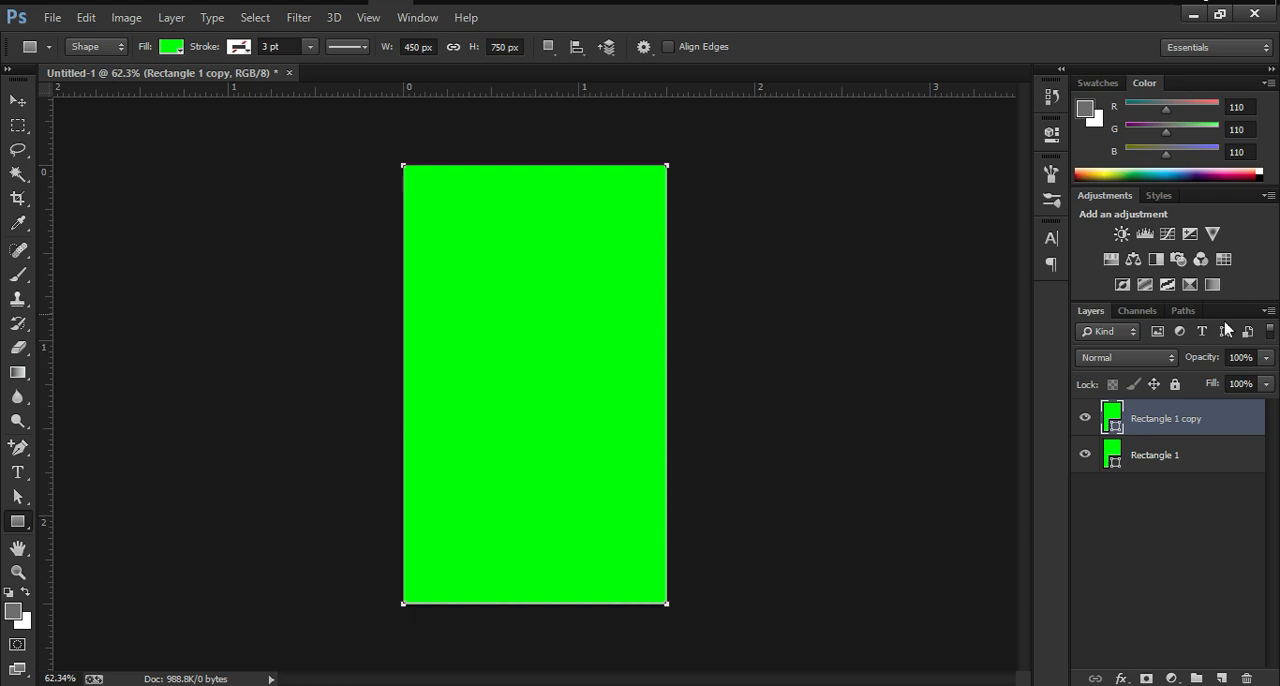
{"action": "left_click", "coordinate": [1221, 679]}
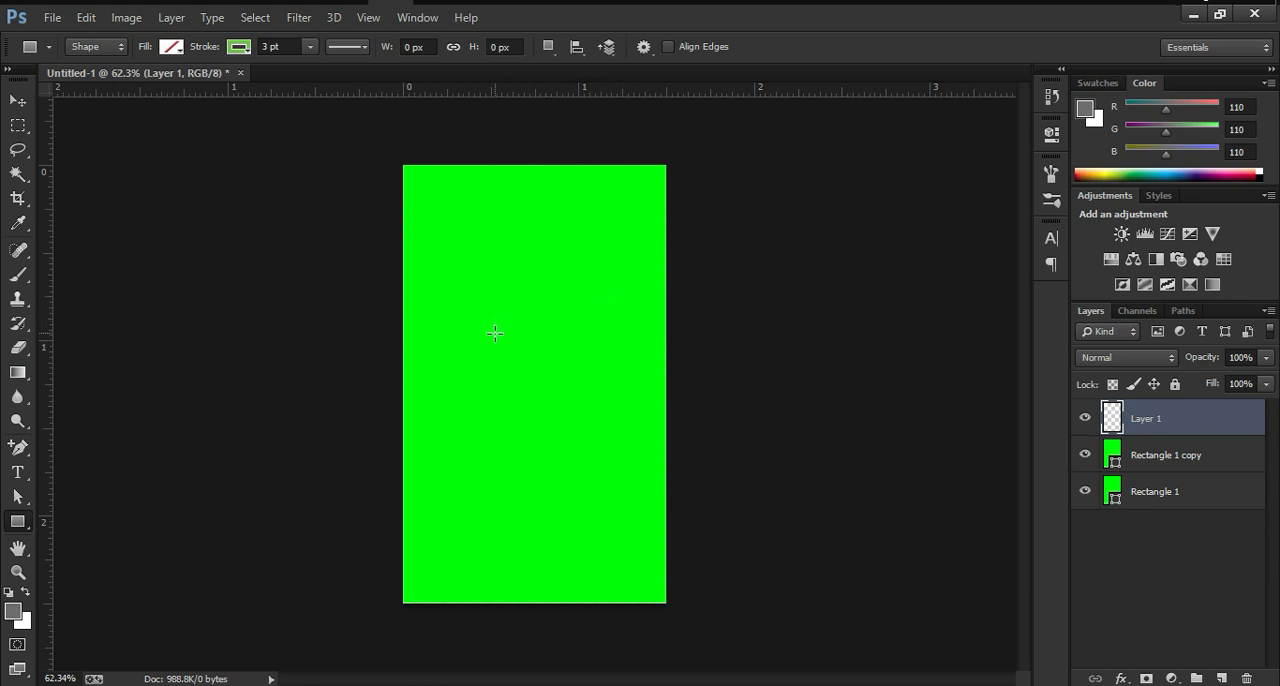
{"action": "left_click_drag", "start_coordinate": [467, 290], "coordinate": [537, 349]}
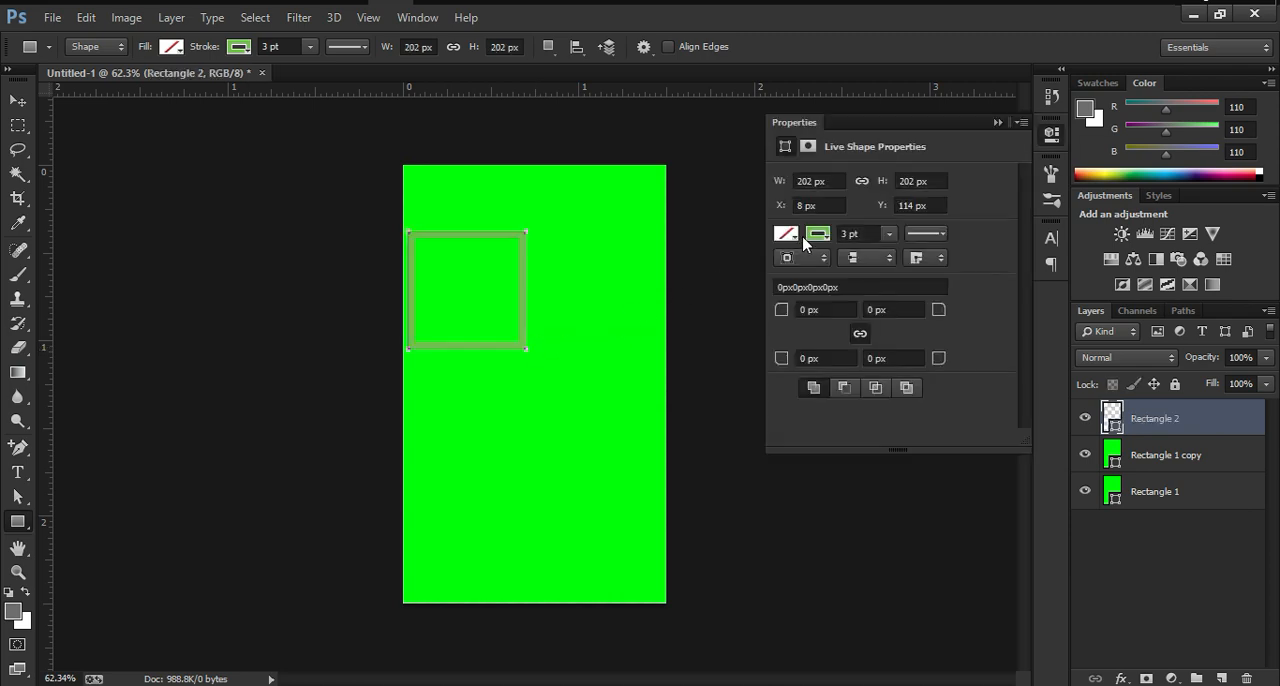
Step: Set the square's stroke to the dark yellow #dbdb02 with a width of 2 pt
{"action": "left_click", "coordinate": [804, 235]}
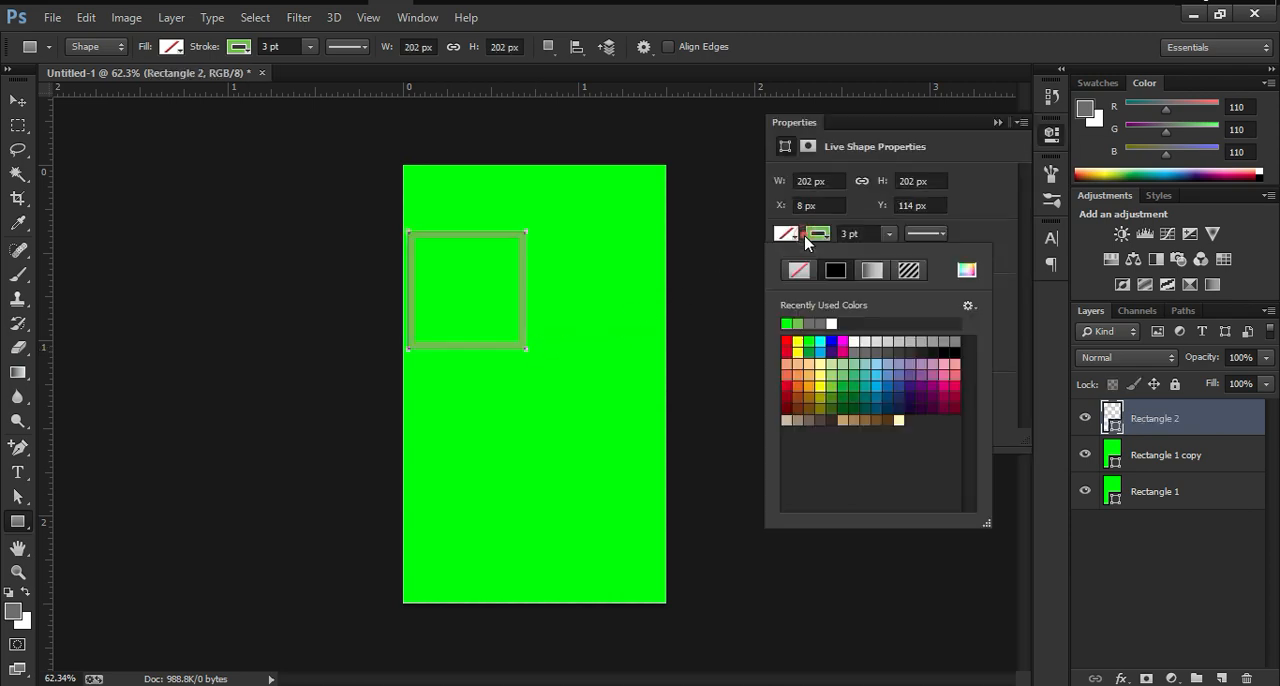
{"action": "left_click", "coordinate": [798, 342]}
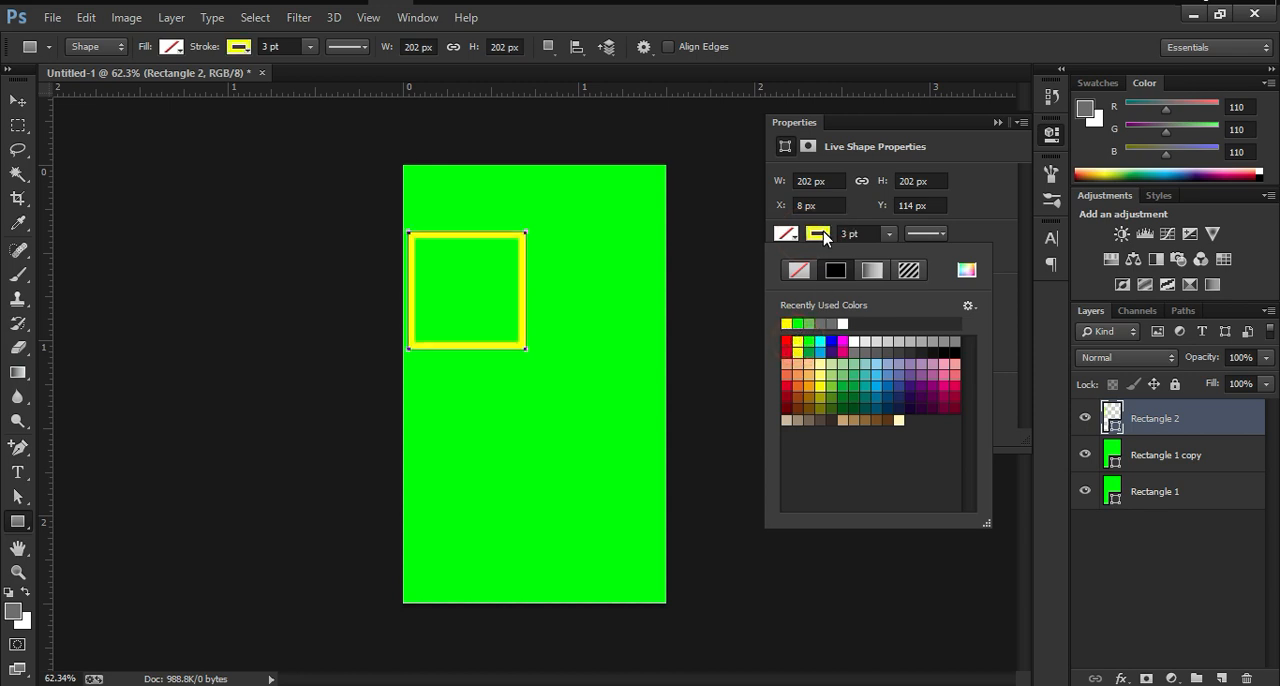
{"action": "left_click", "coordinate": [967, 270]}
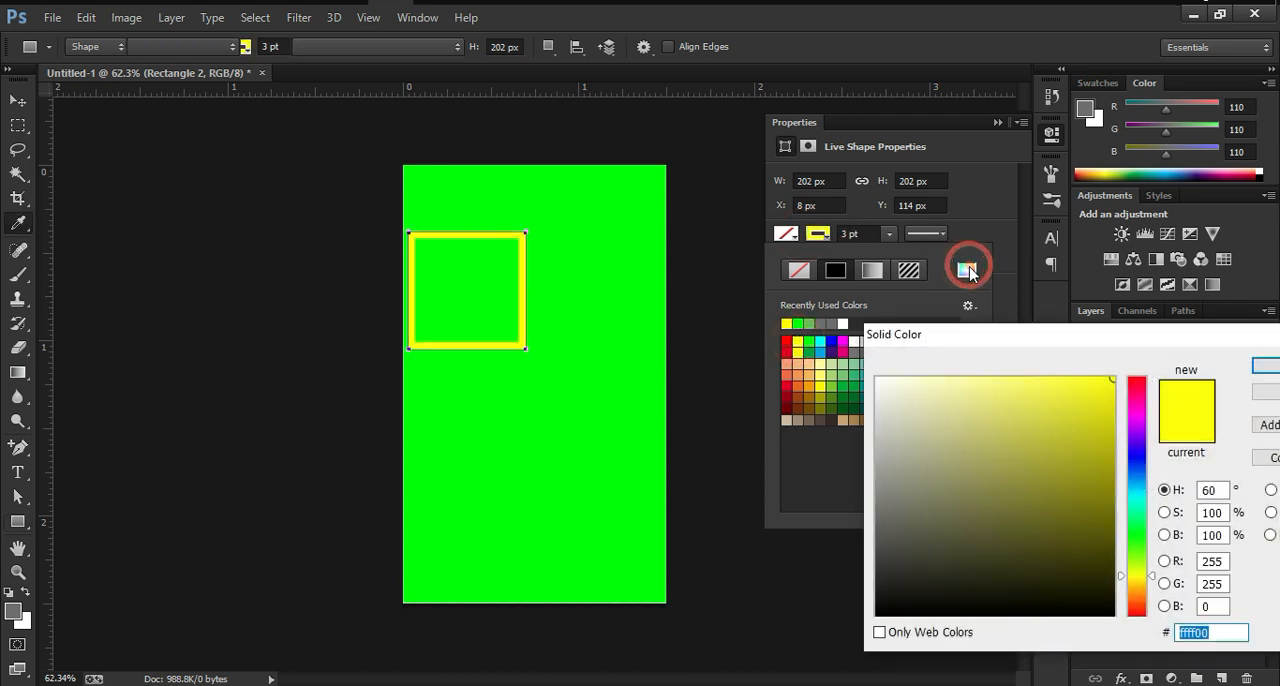
{"action": "left_click", "coordinate": [1112, 410]}
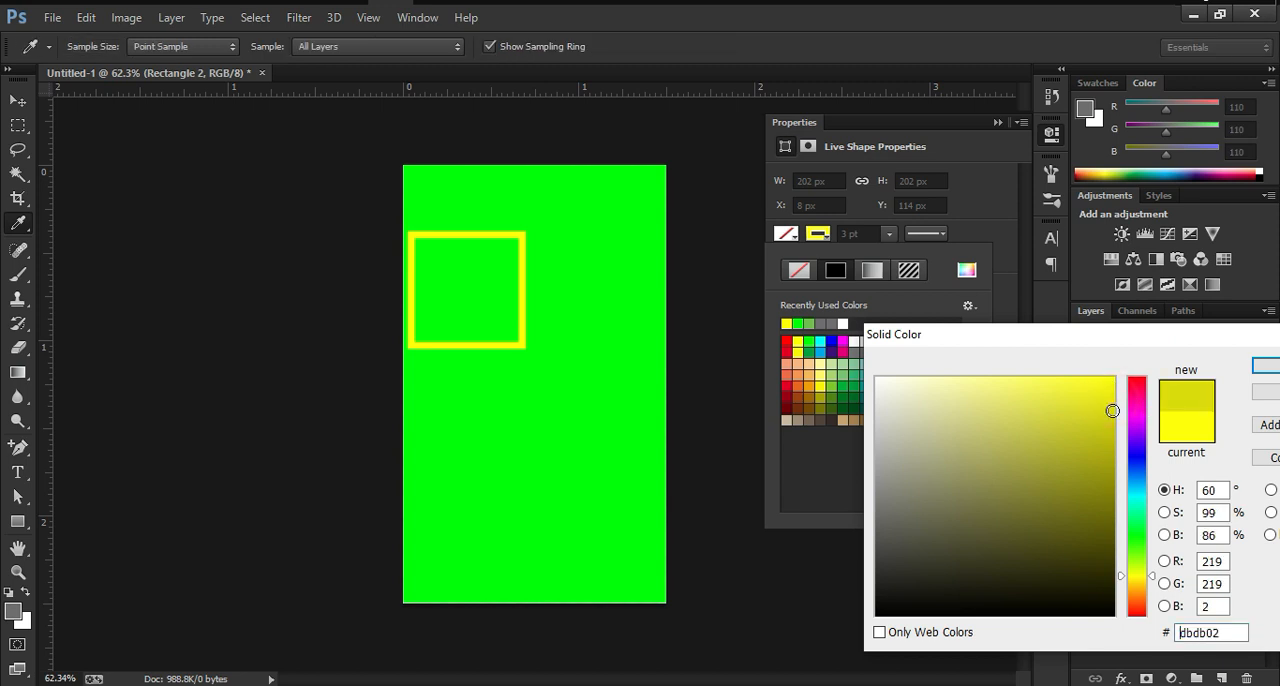
{"action": "left_click", "coordinate": [1268, 370]}
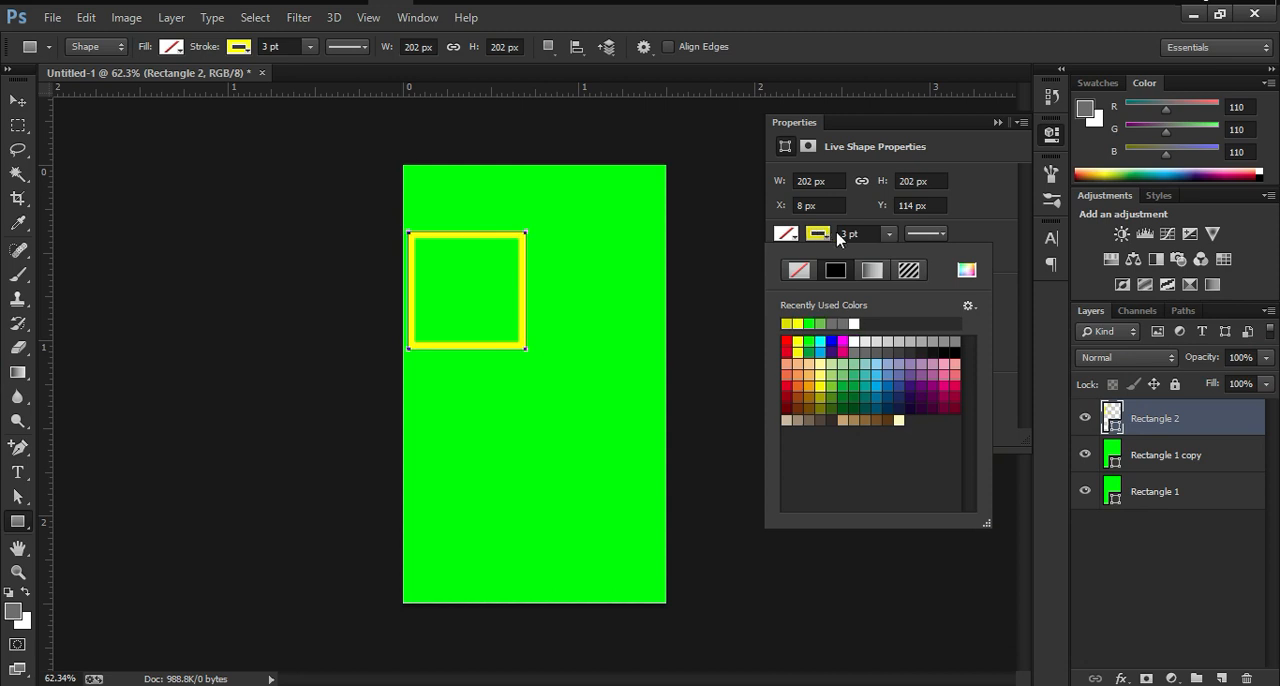
{"action": "left_click", "coordinate": [850, 233]}
{"action": "key", "text": "Return"}
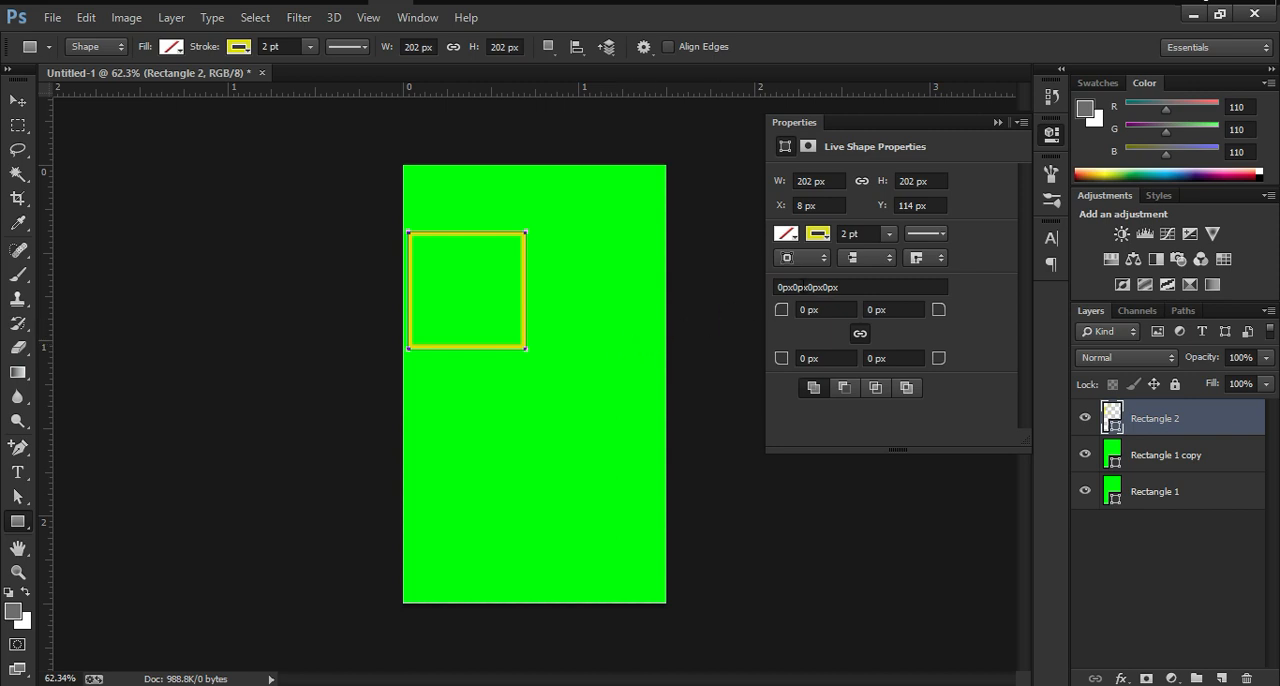
{"action": "left_click", "coordinate": [997, 122]}
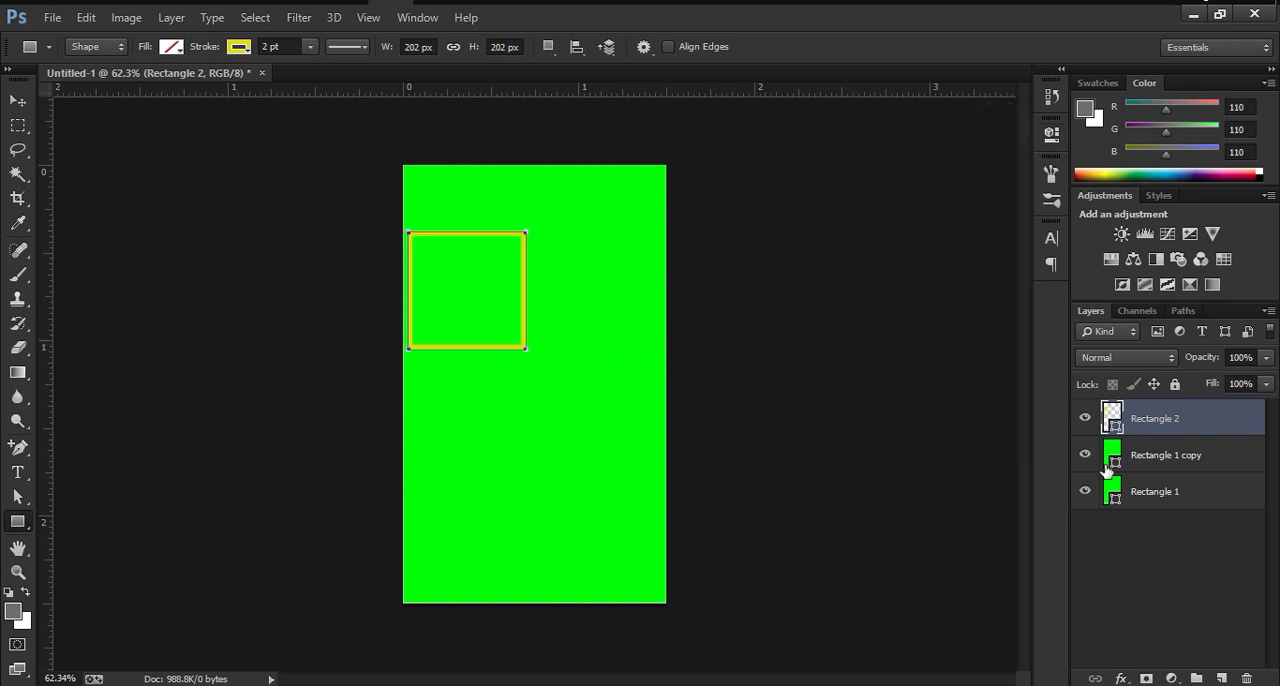
Step: Centre the yellow-outlined square horizontally and vertically on the green rectangle copy
{"action": "left_click", "coordinate": [1170, 455], "text": "shift"}
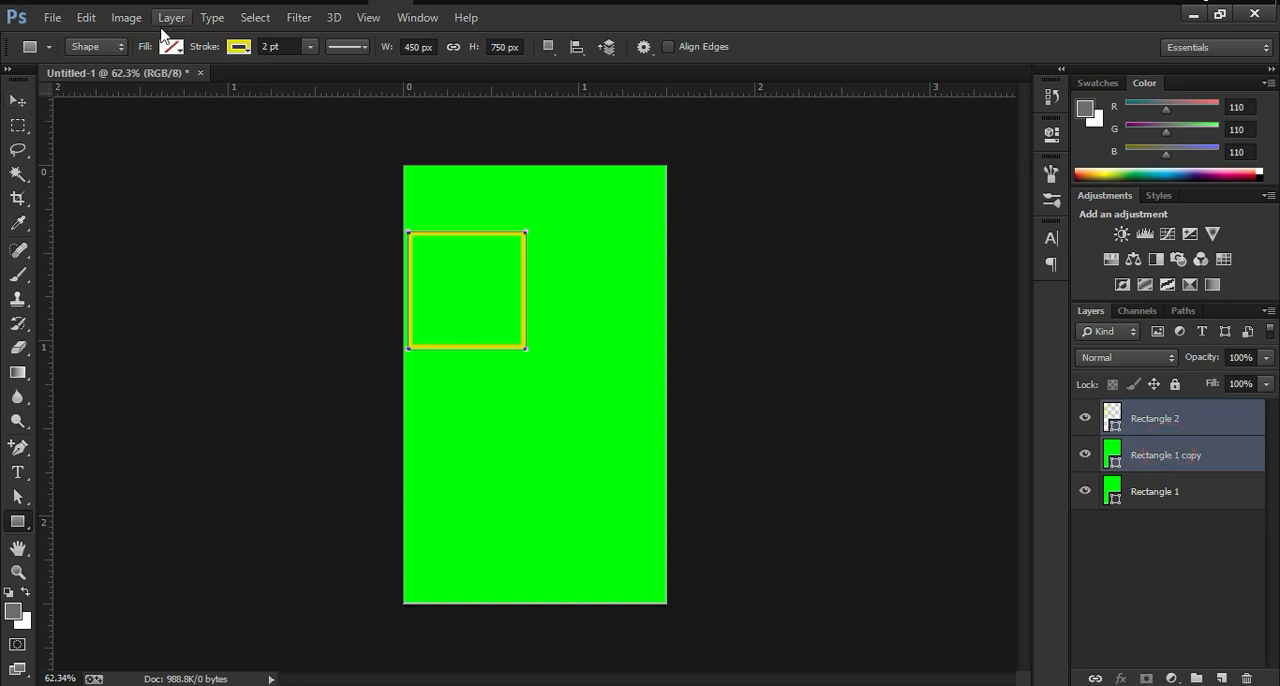
{"action": "left_click", "coordinate": [18, 101]}
{"action": "left_click", "coordinate": [469, 50]}
{"action": "left_click", "coordinate": [394, 47]}
Step: Scale the yellow-outlined square proportionally from its centre to about 131.68% with Free Transform
{"action": "left_click", "coordinate": [1188, 430]}
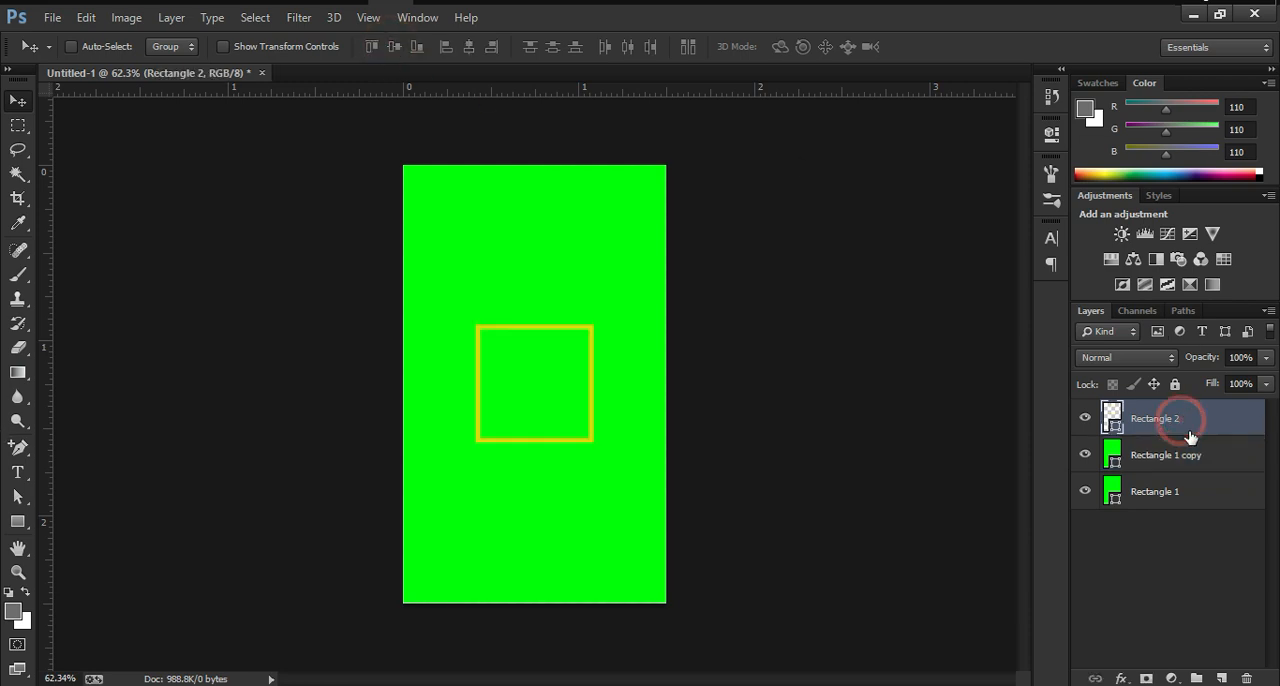
{"action": "key", "text": "ctrl+t"}
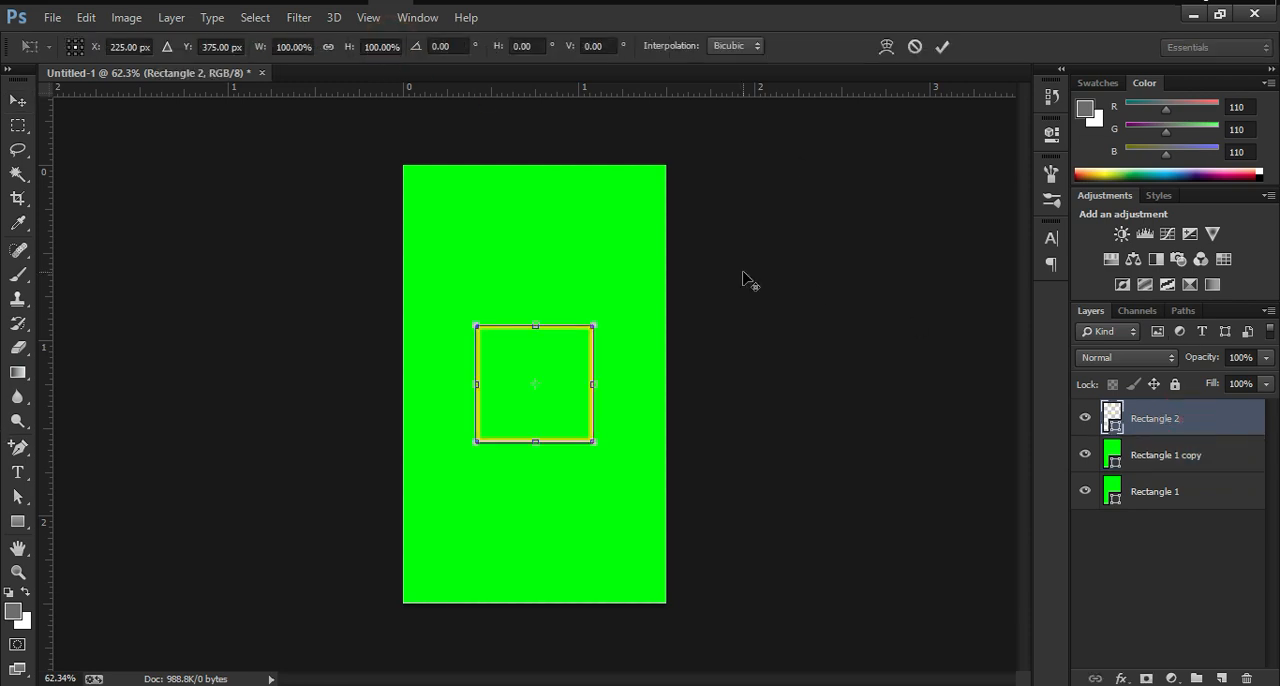
{"action": "left_click_drag", "start_coordinate": [598, 326], "coordinate": [624, 317]}
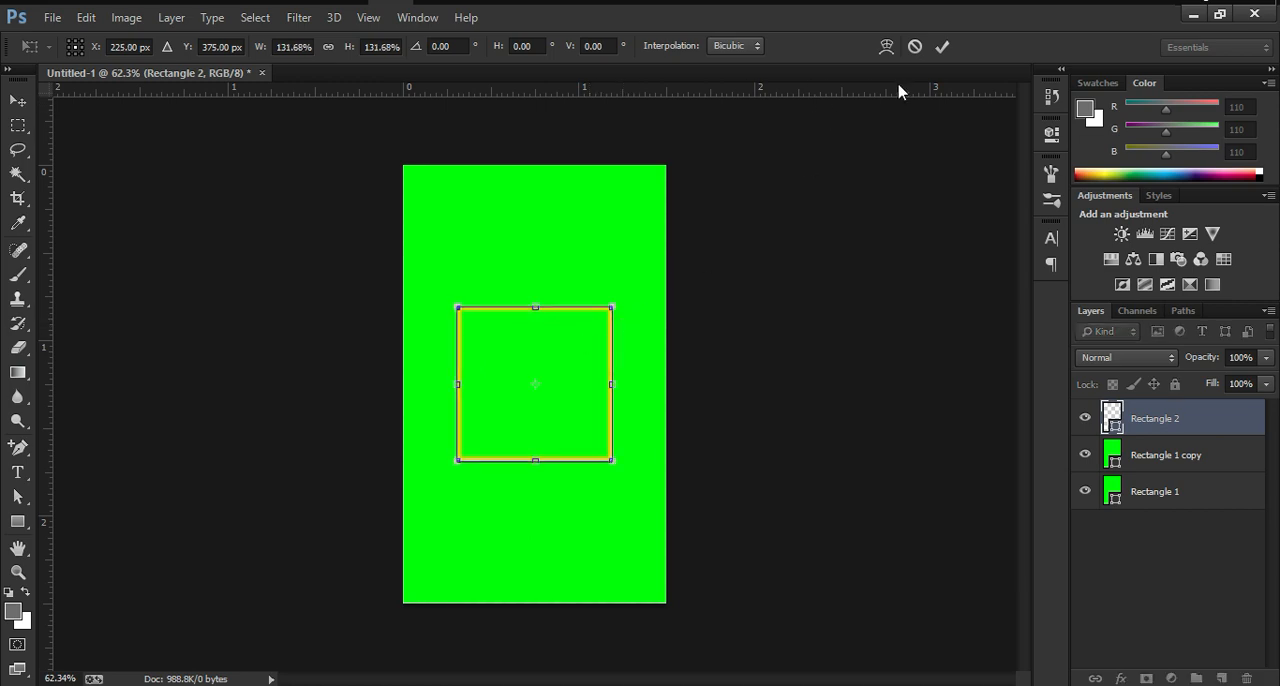
{"action": "left_click", "coordinate": [942, 46]}
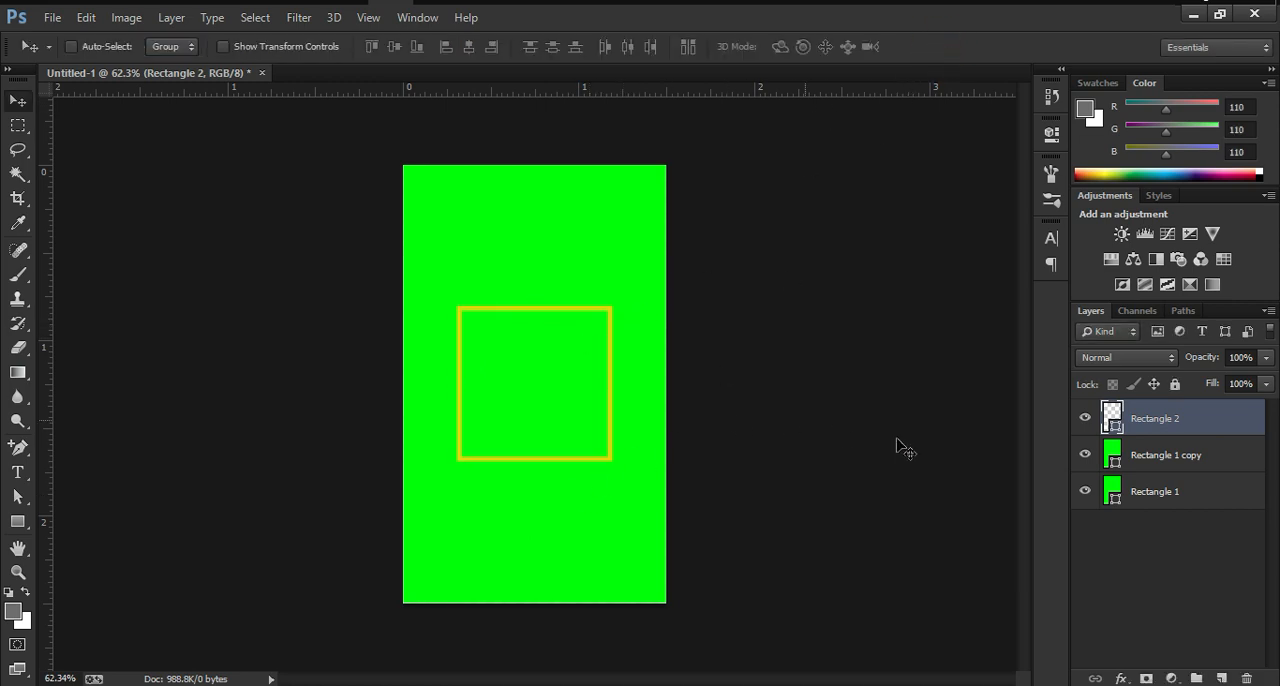
Step: Add a new empty layer above the yellow-outlined square
{"action": "key", "text": "ctrl+1"}
{"action": "key", "text": "ctrl+0"}
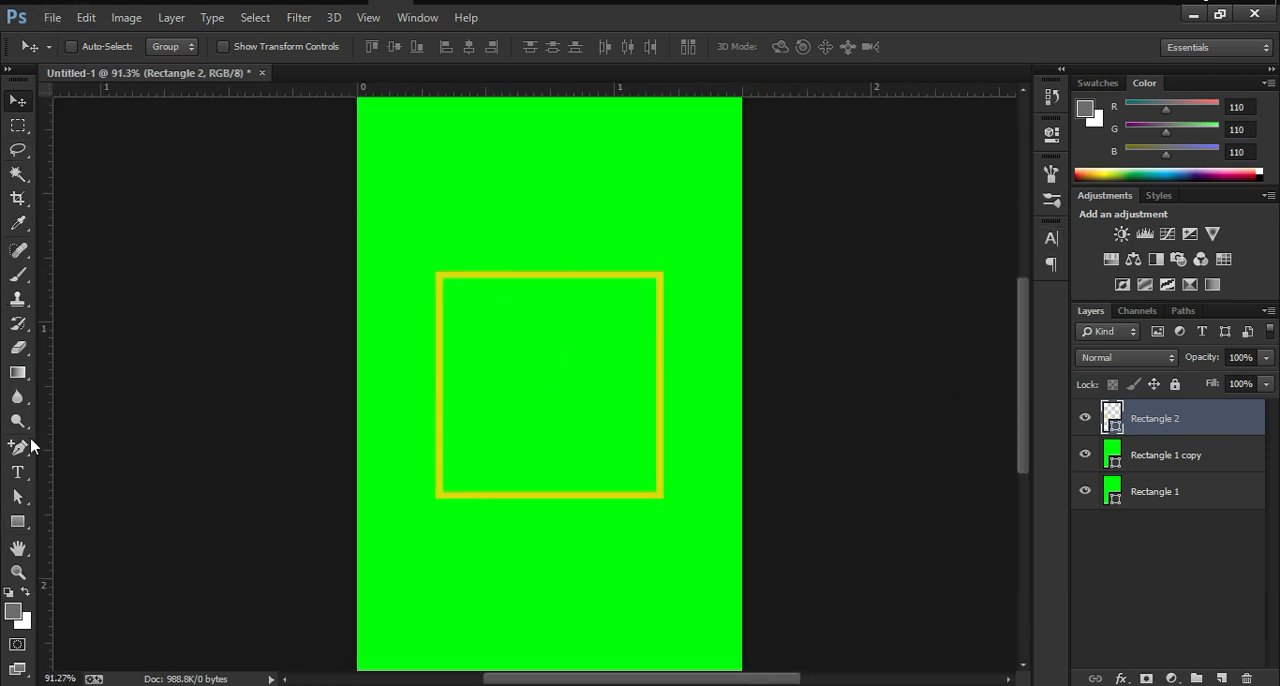
{"action": "left_click", "coordinate": [19, 521]}
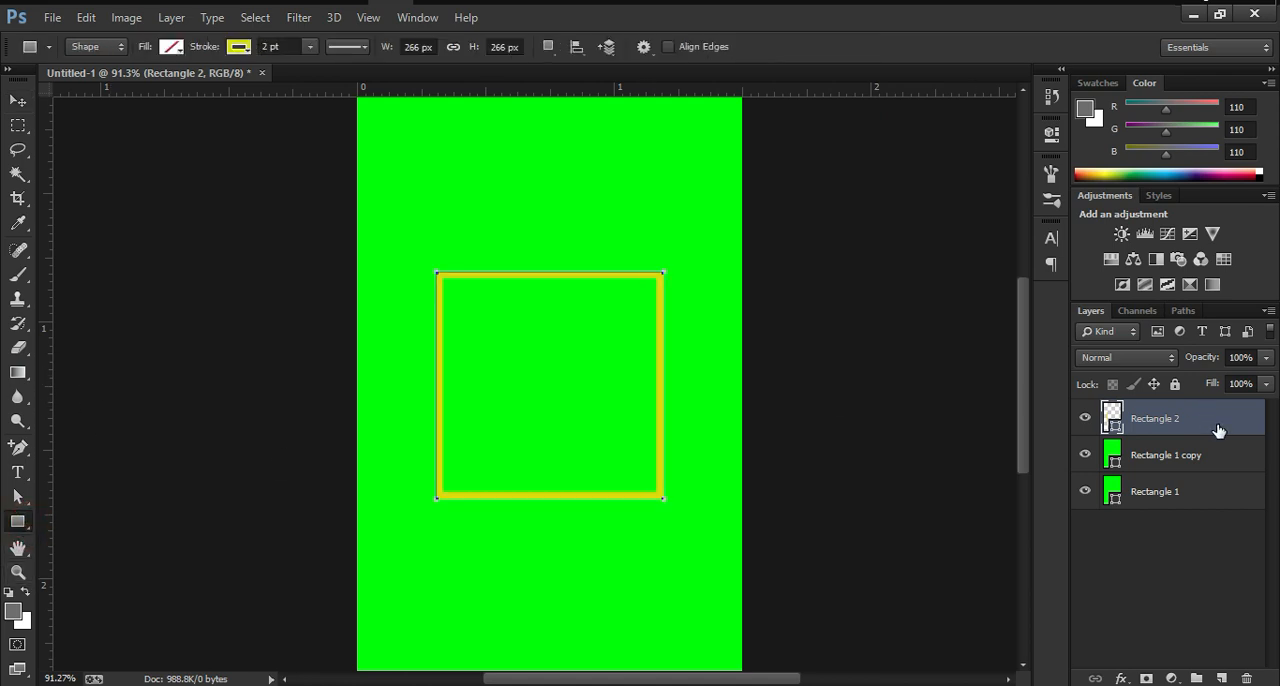
{"action": "key", "text": "ctrl+shift+n"}
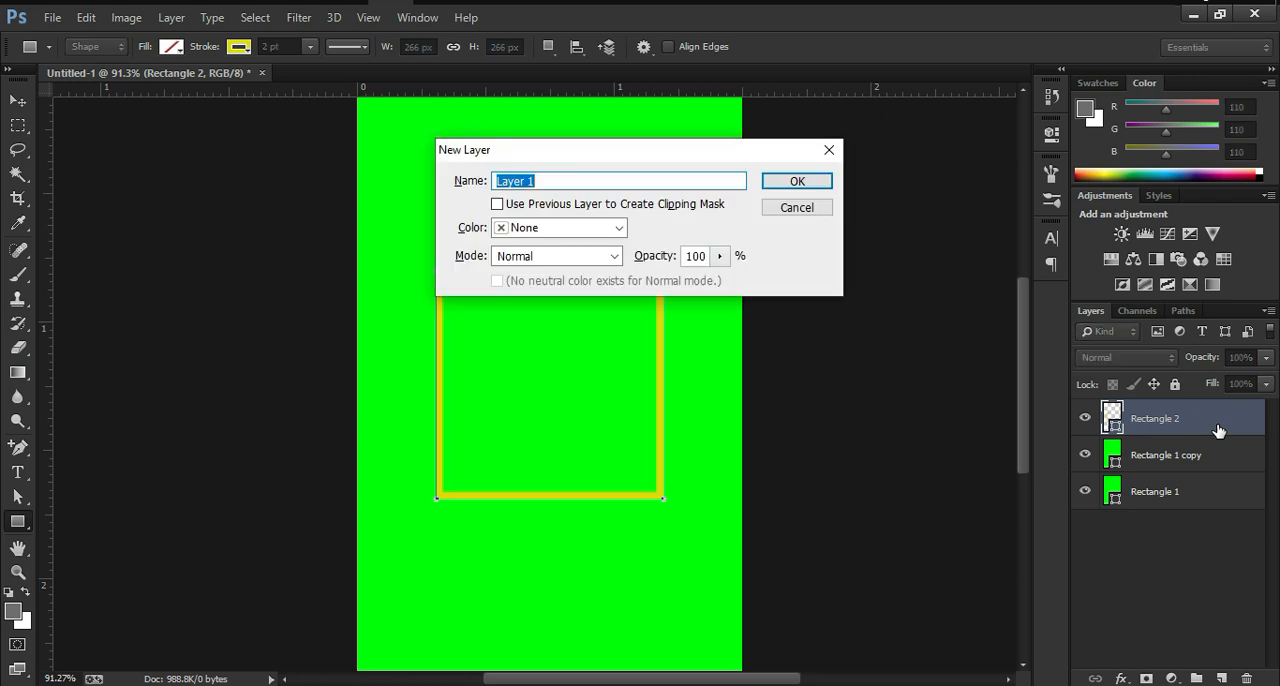
{"action": "key", "text": "Return"}
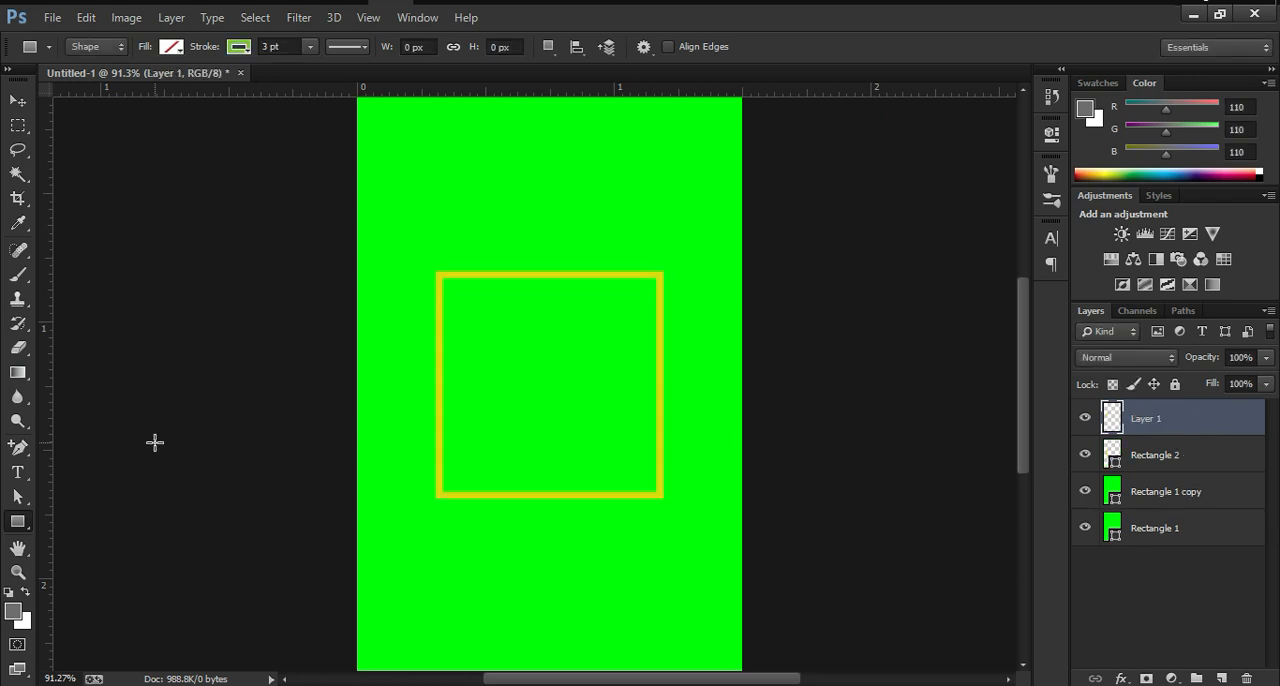
Step: Select the yellow-outlined square's layer and fill the square with white
{"action": "left_click", "coordinate": [1085, 457]}
{"action": "left_click", "coordinate": [1085, 457]}
{"action": "left_click", "coordinate": [1112, 458]}
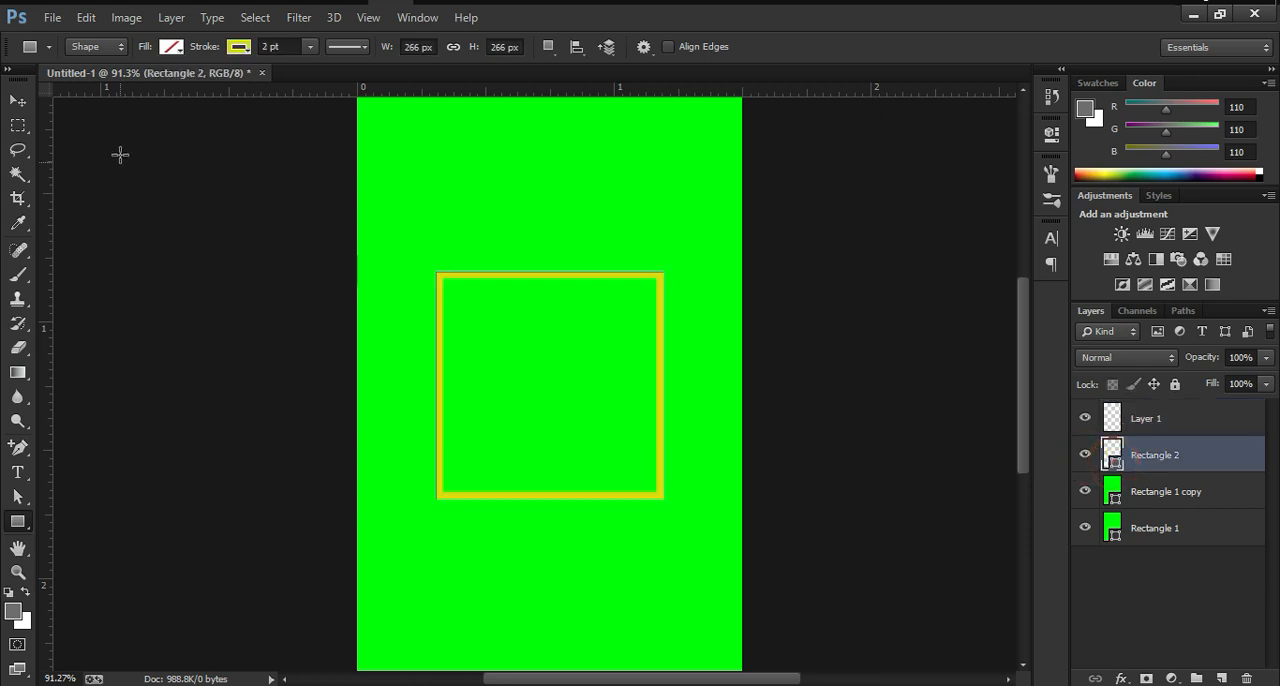
{"action": "left_click", "coordinate": [182, 49]}
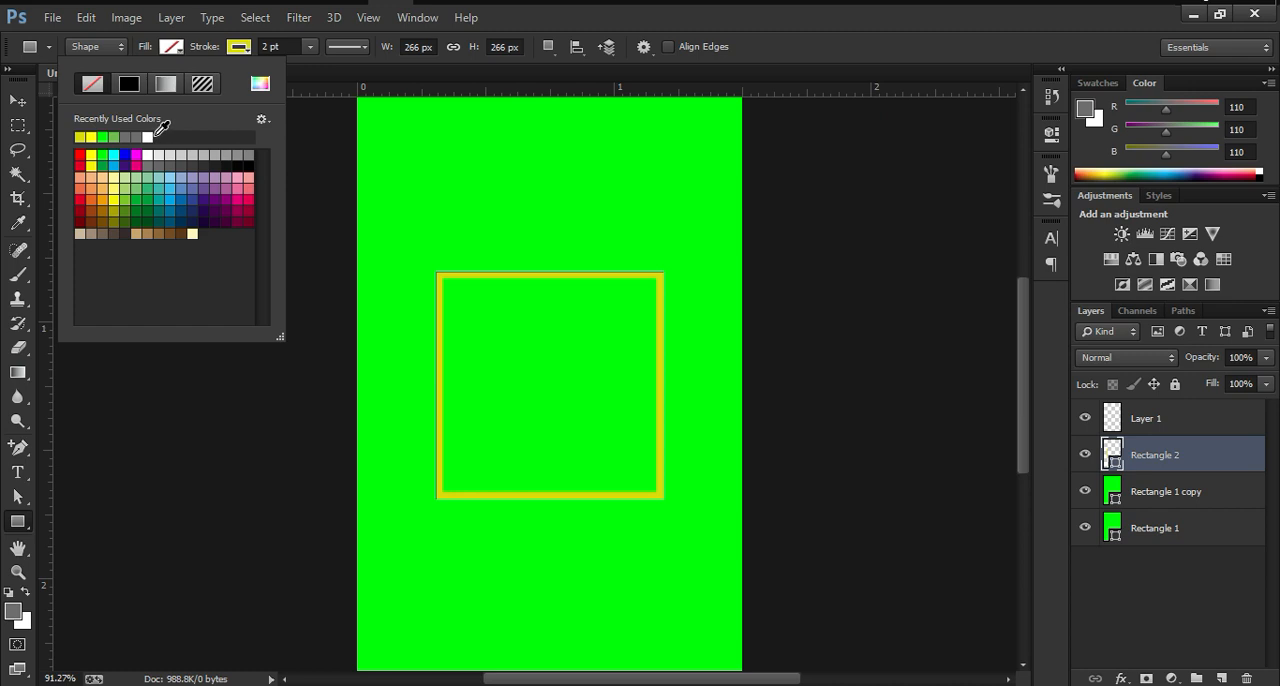
{"action": "left_click", "coordinate": [149, 137]}
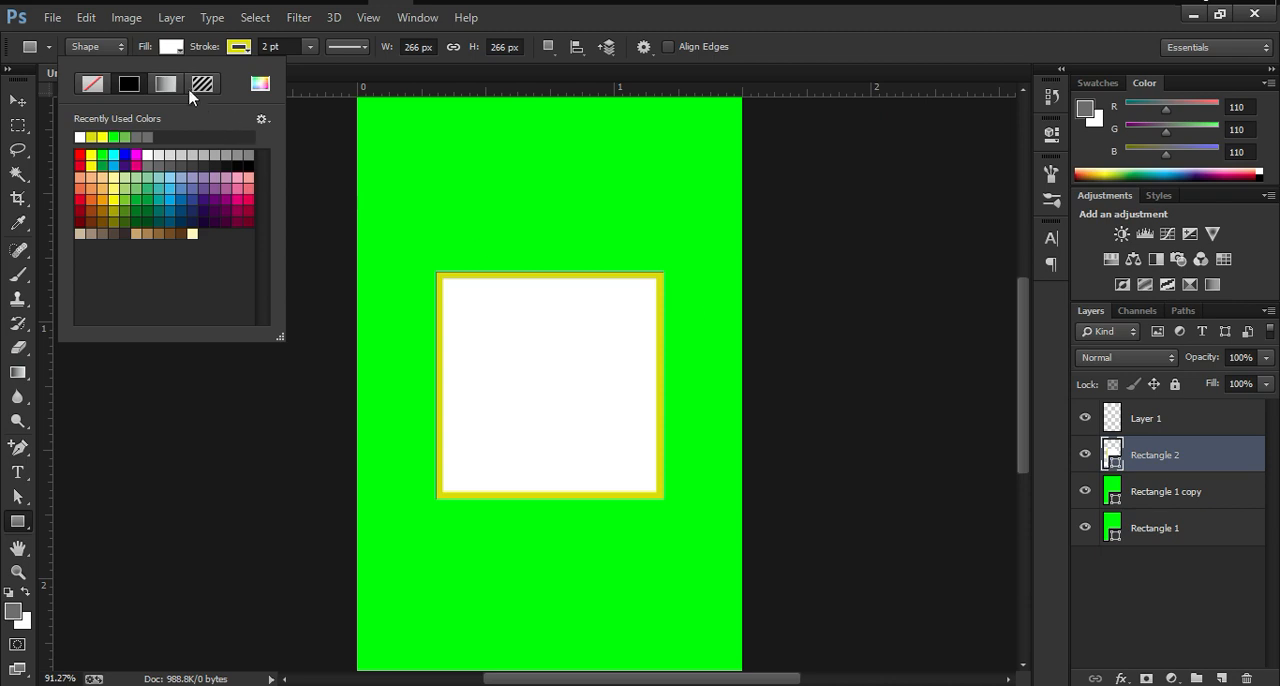
Step: Change the white square's stroke colour to the brighter yellow #e7e702
{"action": "left_click", "coordinate": [240, 48]}
{"action": "left_click", "coordinate": [240, 48]}
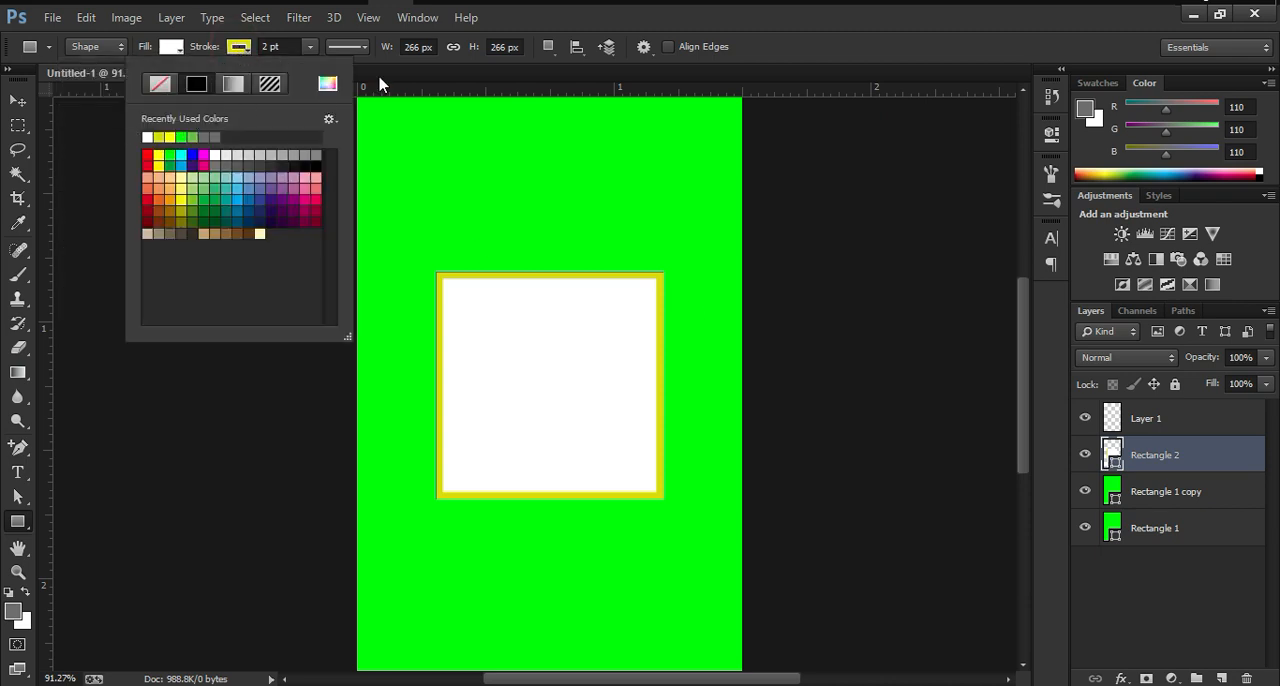
{"action": "left_click", "coordinate": [327, 83]}
{"action": "left_click_drag", "start_coordinate": [1111, 413], "coordinate": [1110, 401]}
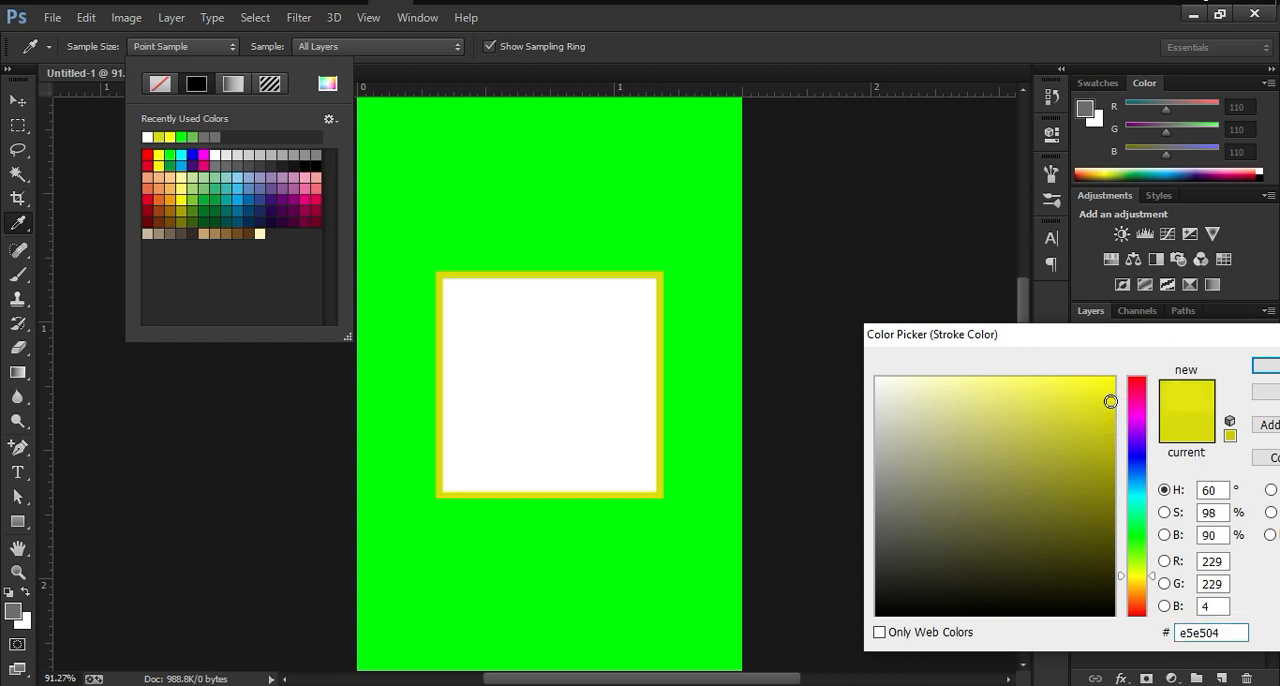
{"action": "left_click_drag", "start_coordinate": [1110, 401], "coordinate": [1111, 398]}
{"action": "left_click", "coordinate": [1268, 366]}
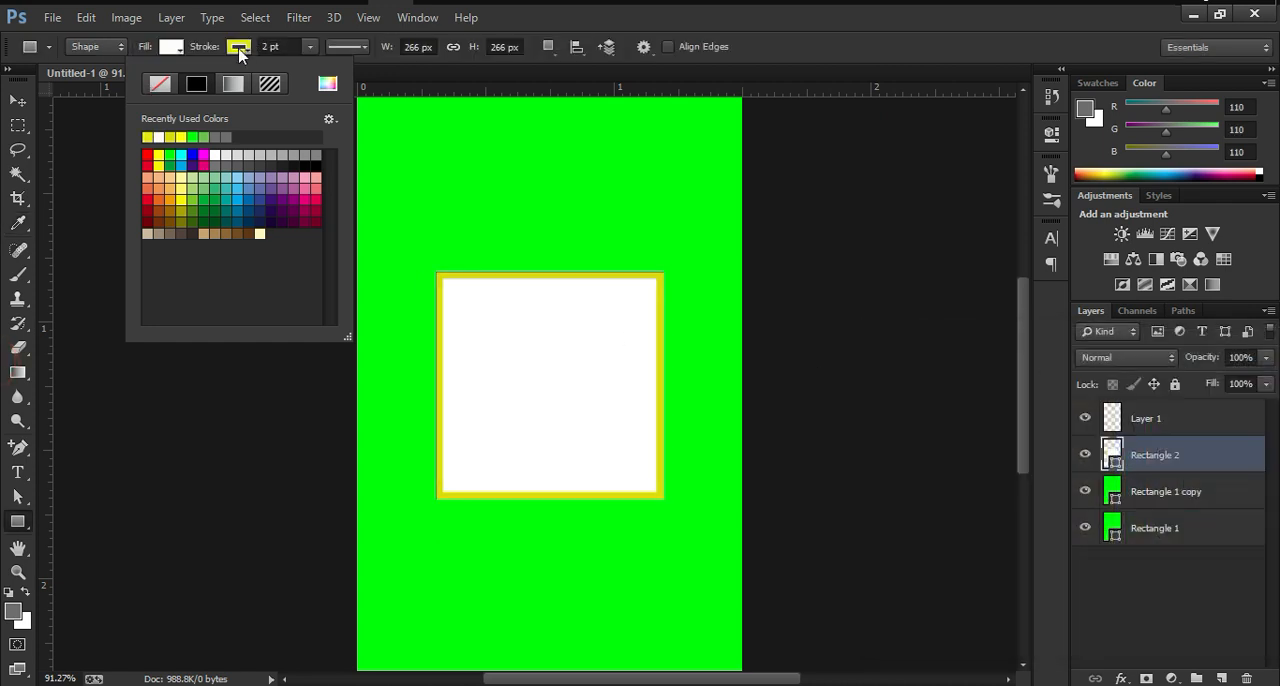
{"action": "left_click", "coordinate": [240, 47]}
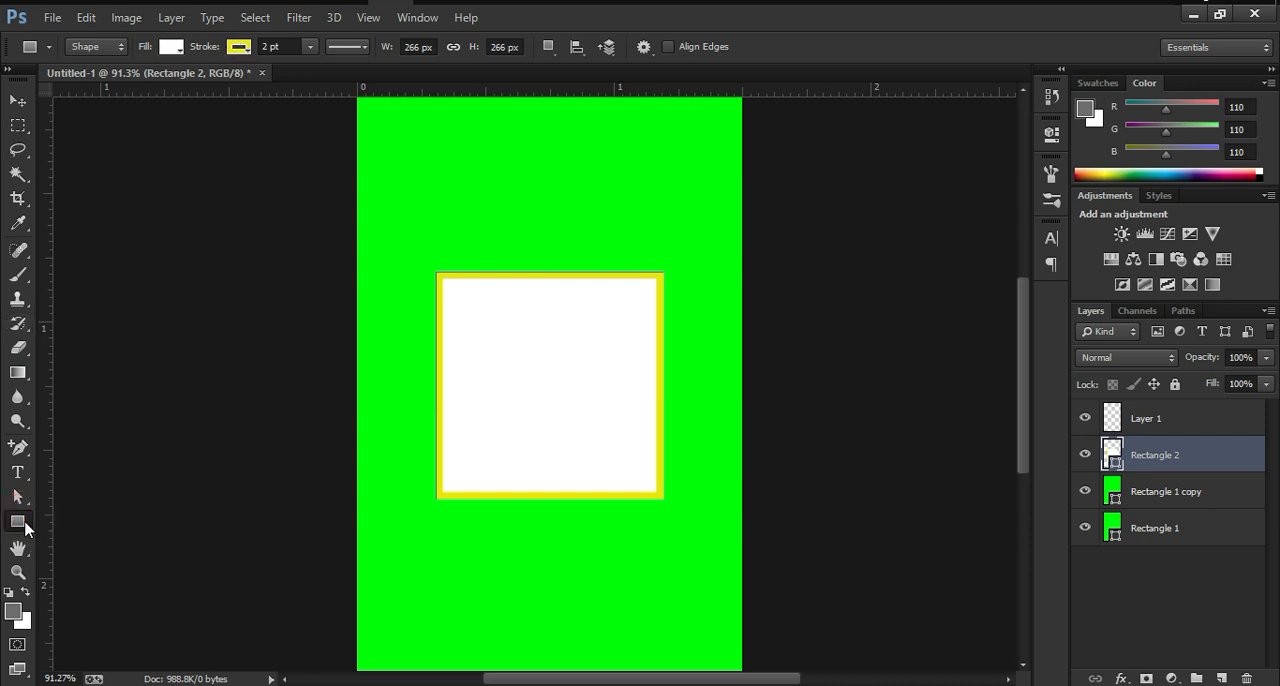
Step: Activate the Custom Shape tool and browse the available shapes, keeping the solid heart as the shape to draw
{"action": "right_click", "coordinate": [25, 529]}
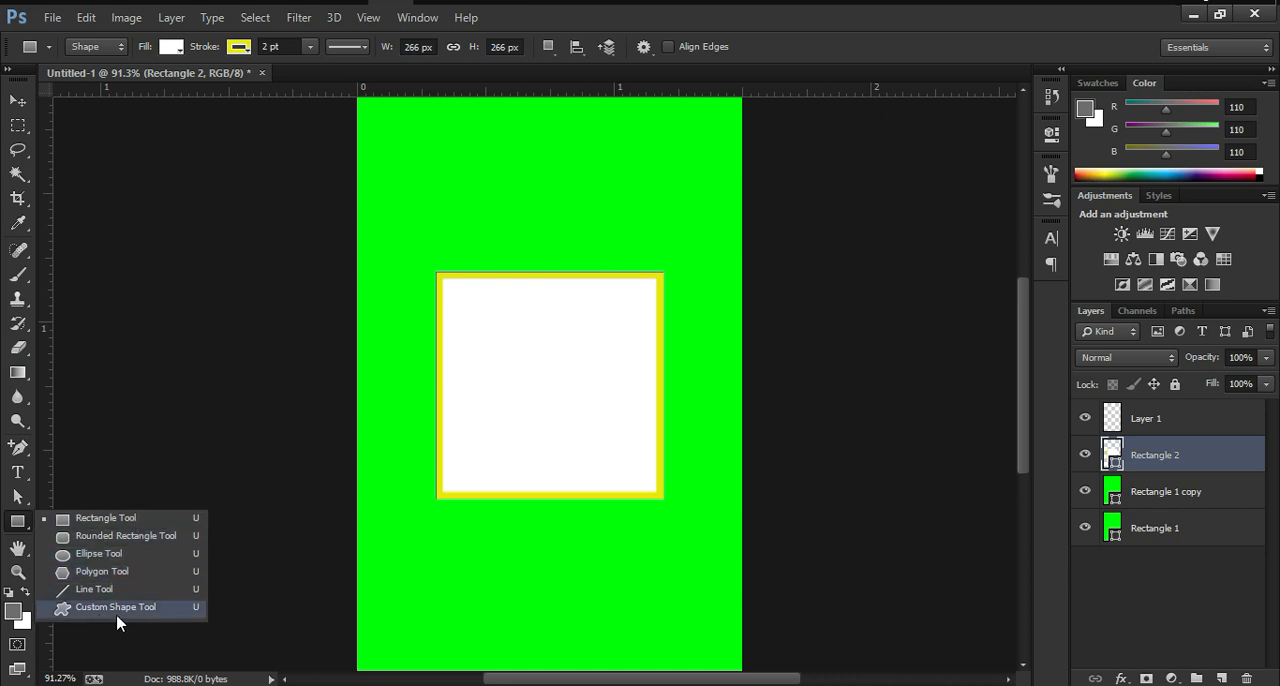
{"action": "left_click", "coordinate": [155, 612]}
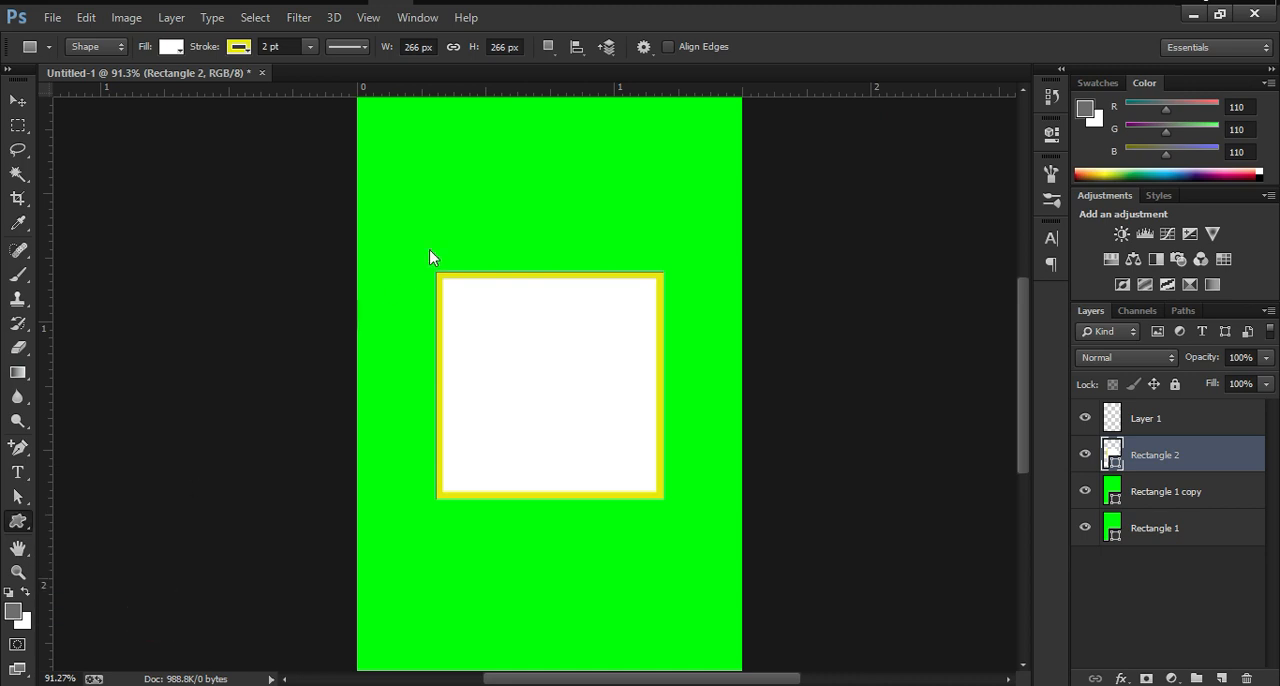
{"action": "left_click", "coordinate": [726, 50]}
{"action": "scroll", "coordinate": [721, 124], "scroll_direction": "down", "scroll_amount": 6}
{"action": "scroll", "coordinate": [718, 120], "scroll_direction": "down", "scroll_amount": 8}
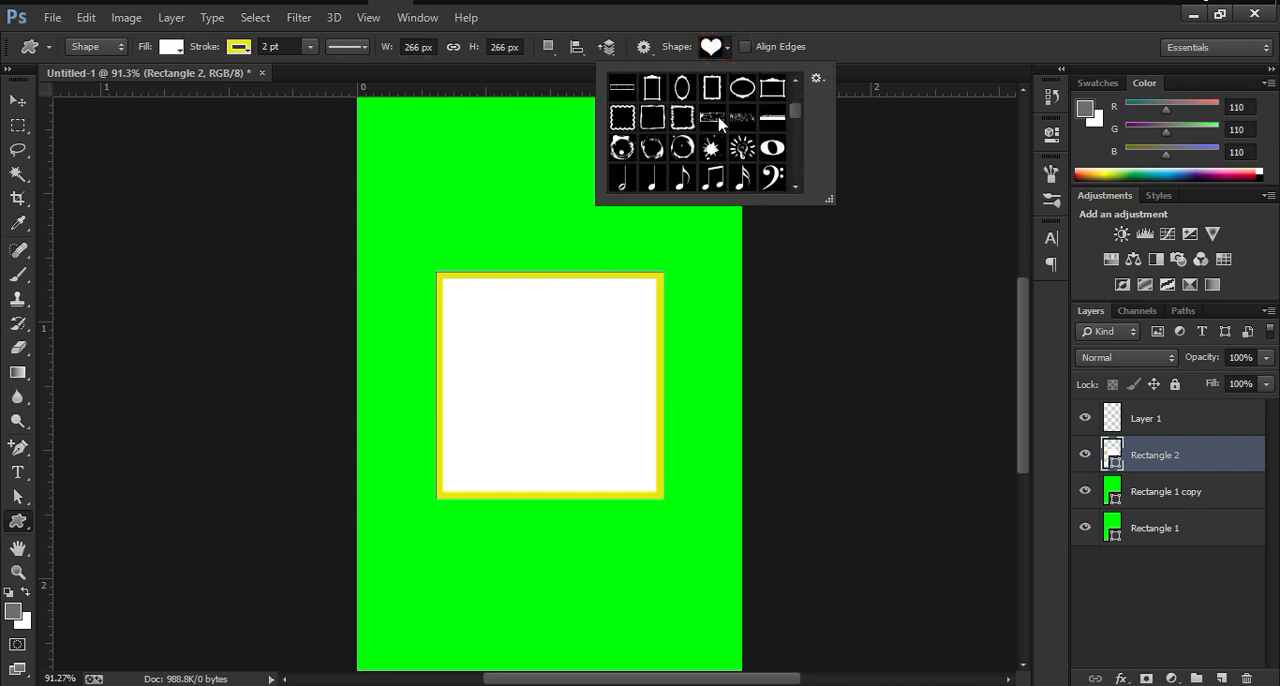
{"action": "scroll", "coordinate": [718, 120], "scroll_direction": "down", "scroll_amount": 7}
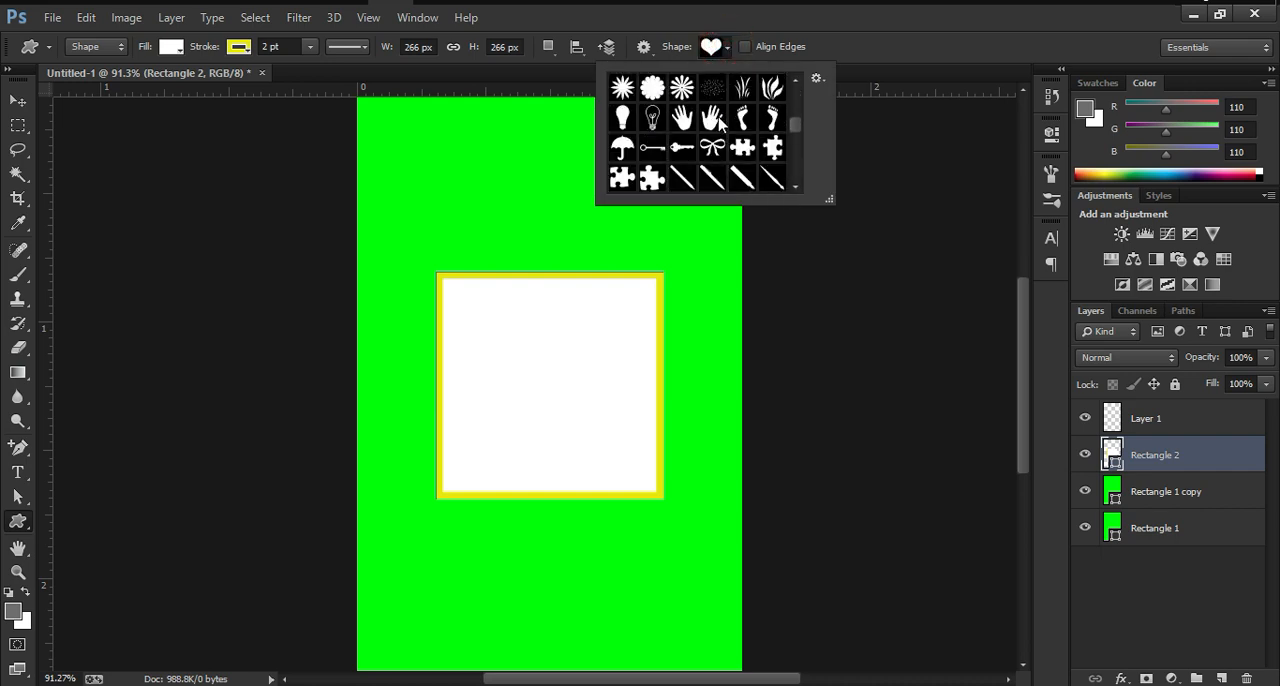
{"action": "scroll", "coordinate": [718, 118], "scroll_direction": "up", "scroll_amount": 2}
{"action": "left_click", "coordinate": [710, 47]}
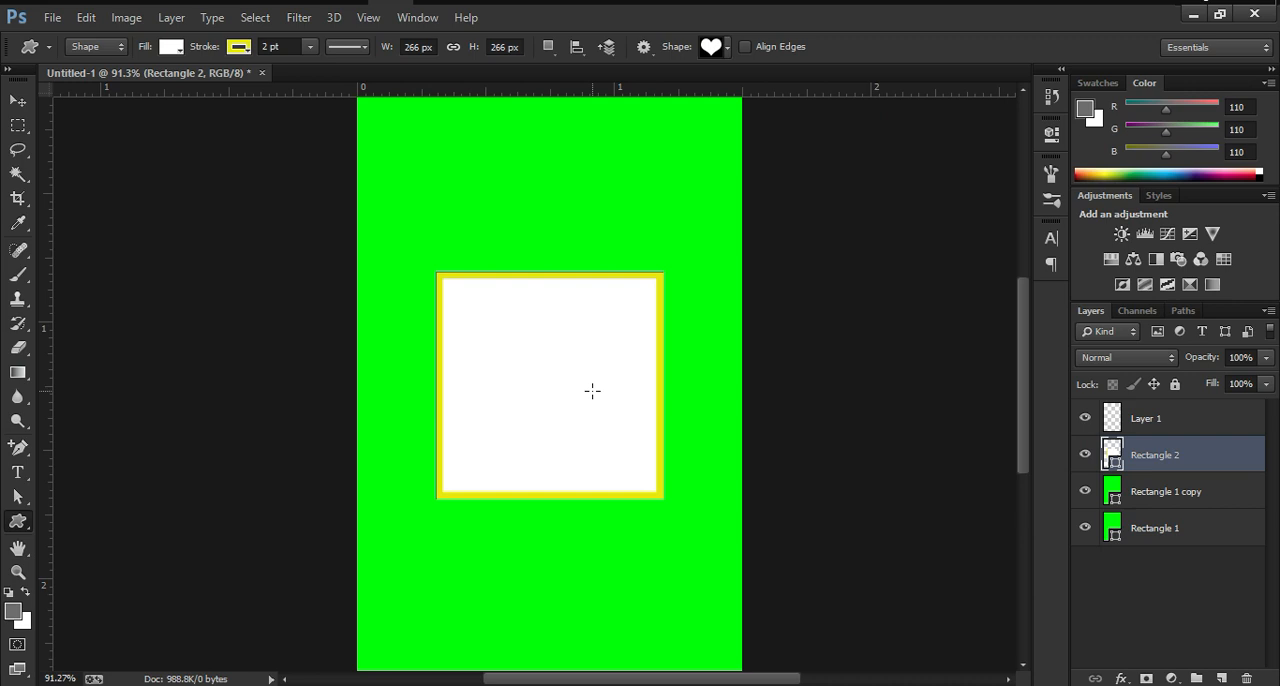
{"action": "left_click_drag", "start_coordinate": [507, 333], "coordinate": [673, 408]}
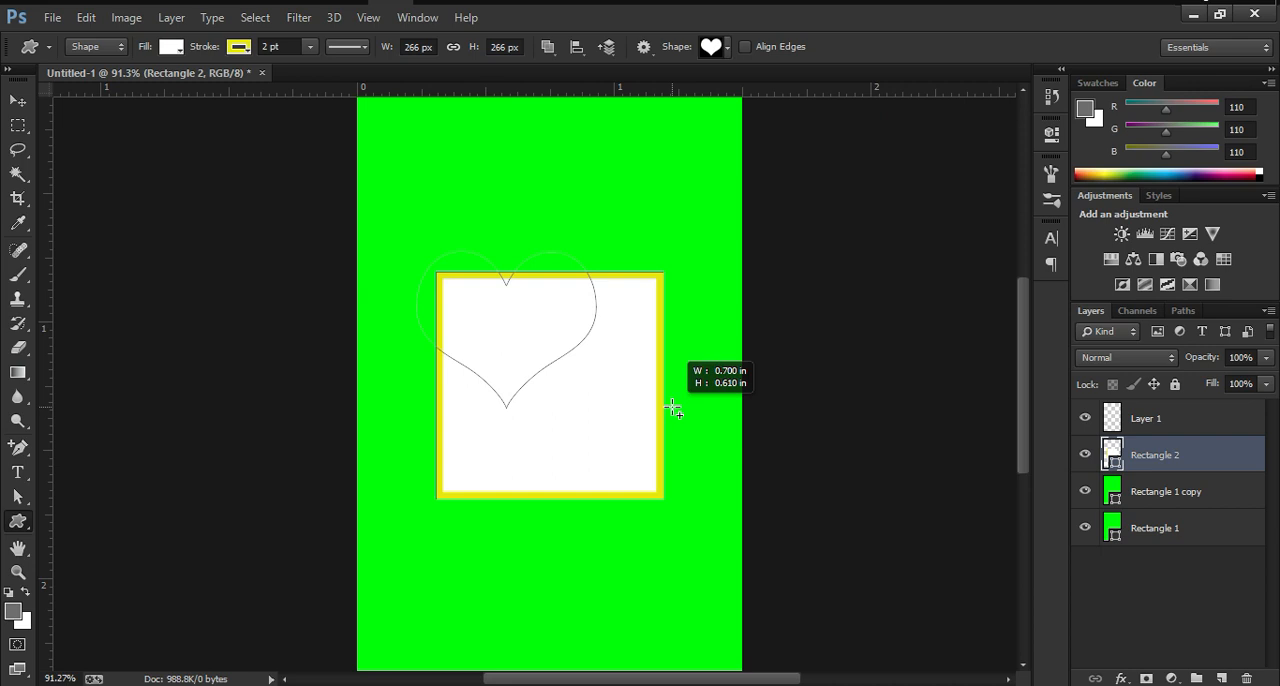
{"action": "left_click_drag", "start_coordinate": [673, 407], "coordinate": [673, 407]}
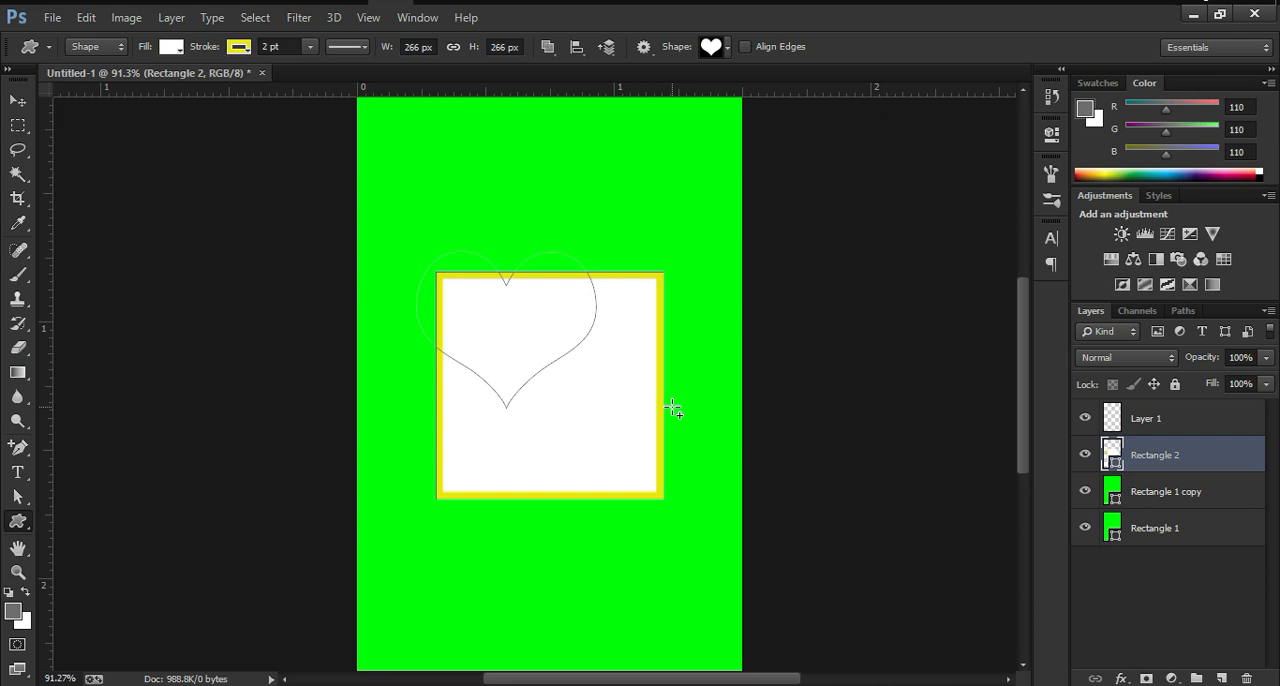
{"action": "right_click", "coordinate": [673, 413]}
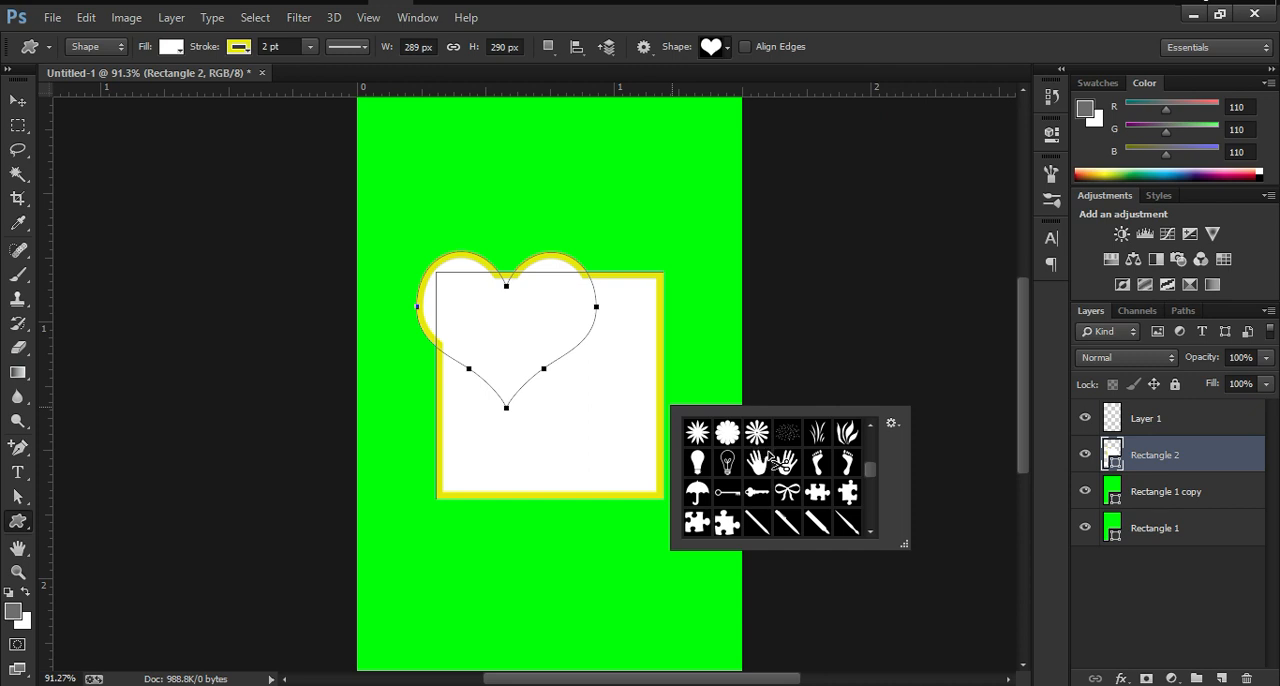
{"action": "key", "text": "ctrl+z"}
Step: Draw a heart of about 235 by 205 px on the empty Layer 1, in the upper part of the green background
{"action": "left_click", "coordinate": [1145, 413]}
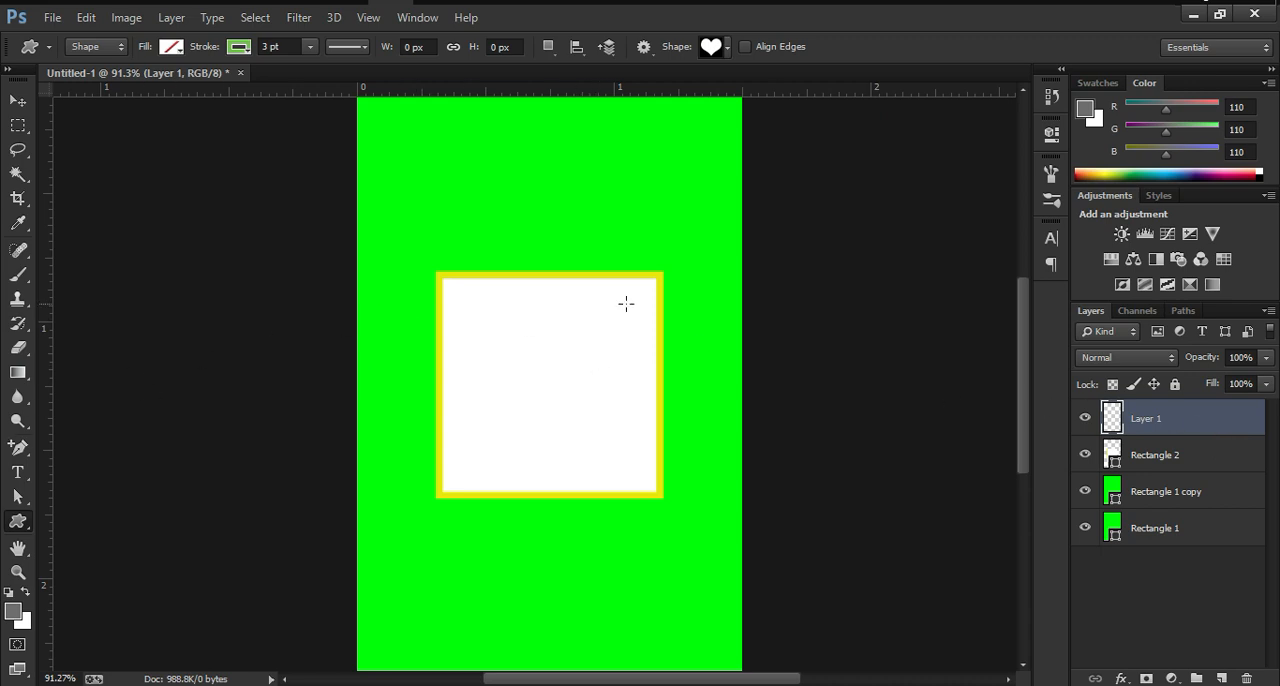
{"action": "left_click_drag", "start_coordinate": [487, 201], "coordinate": [621, 287]}
{"action": "key", "text": "alt"}
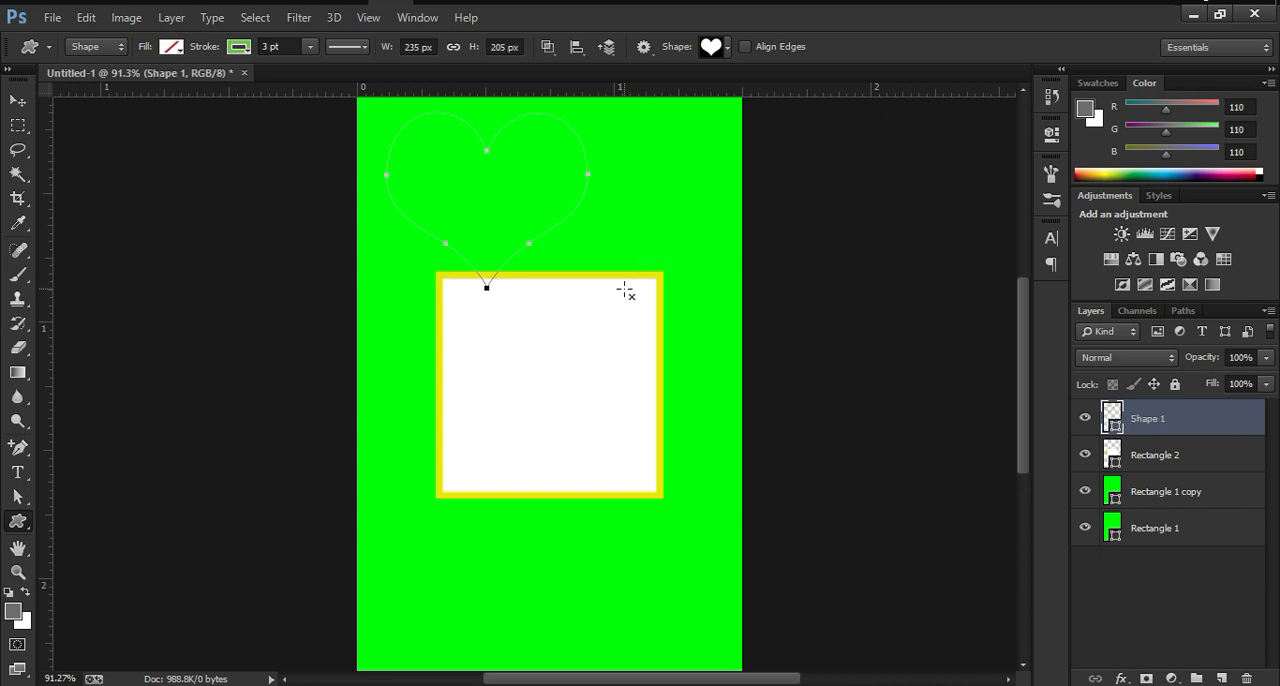
Step: Set the heart's stroke to black with a width of 2 pt
{"action": "left_click", "coordinate": [234, 52]}
{"action": "left_click", "coordinate": [316, 162]}
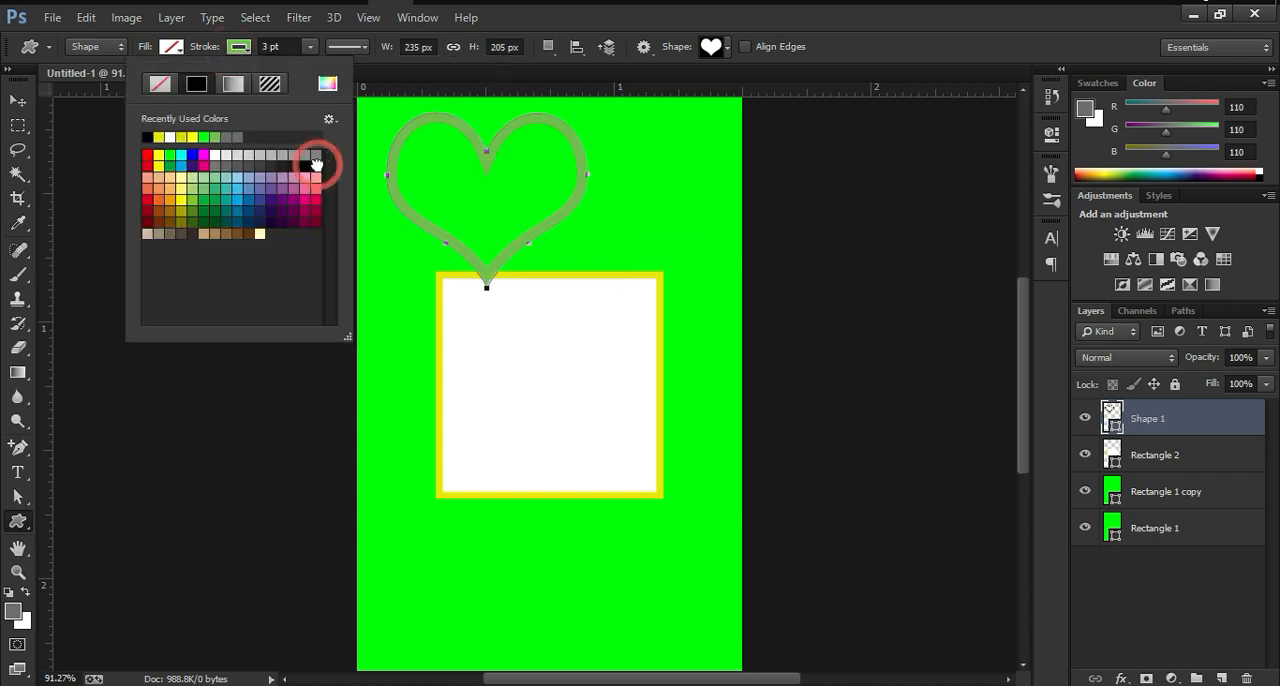
{"action": "left_click", "coordinate": [280, 46]}
{"action": "left_click", "coordinate": [282, 46]}
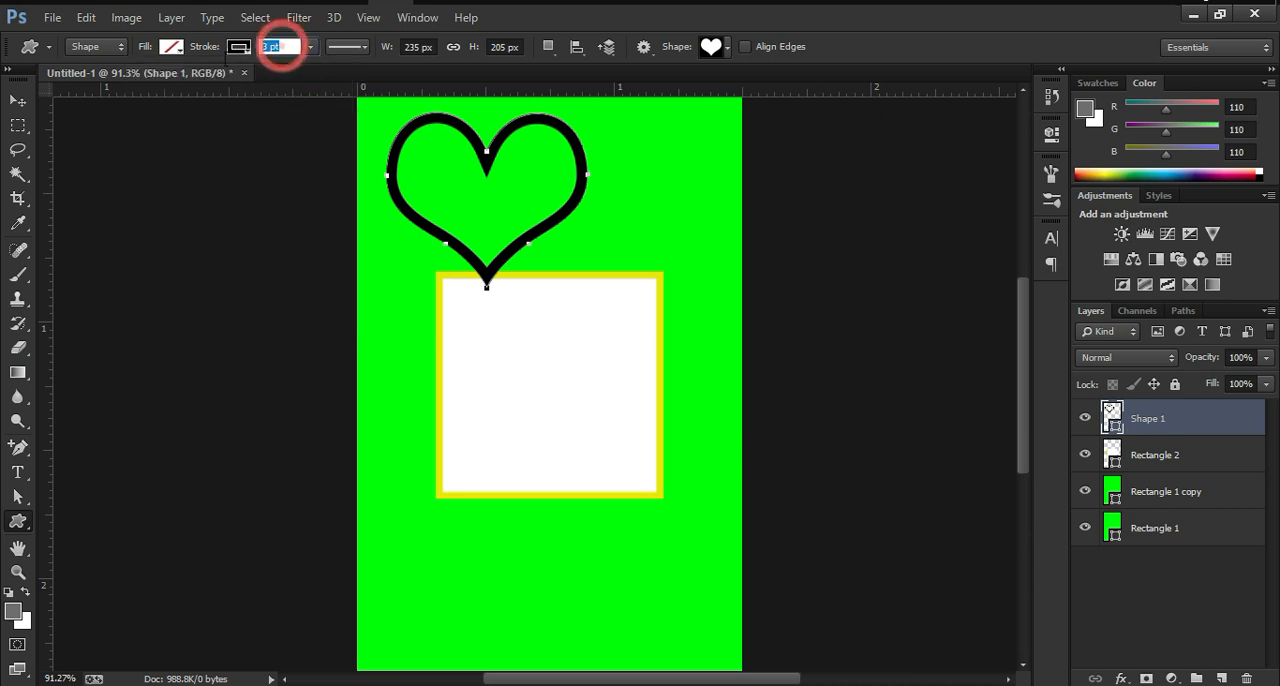
{"action": "type", "text": "2"}
{"action": "key", "text": "Return"}
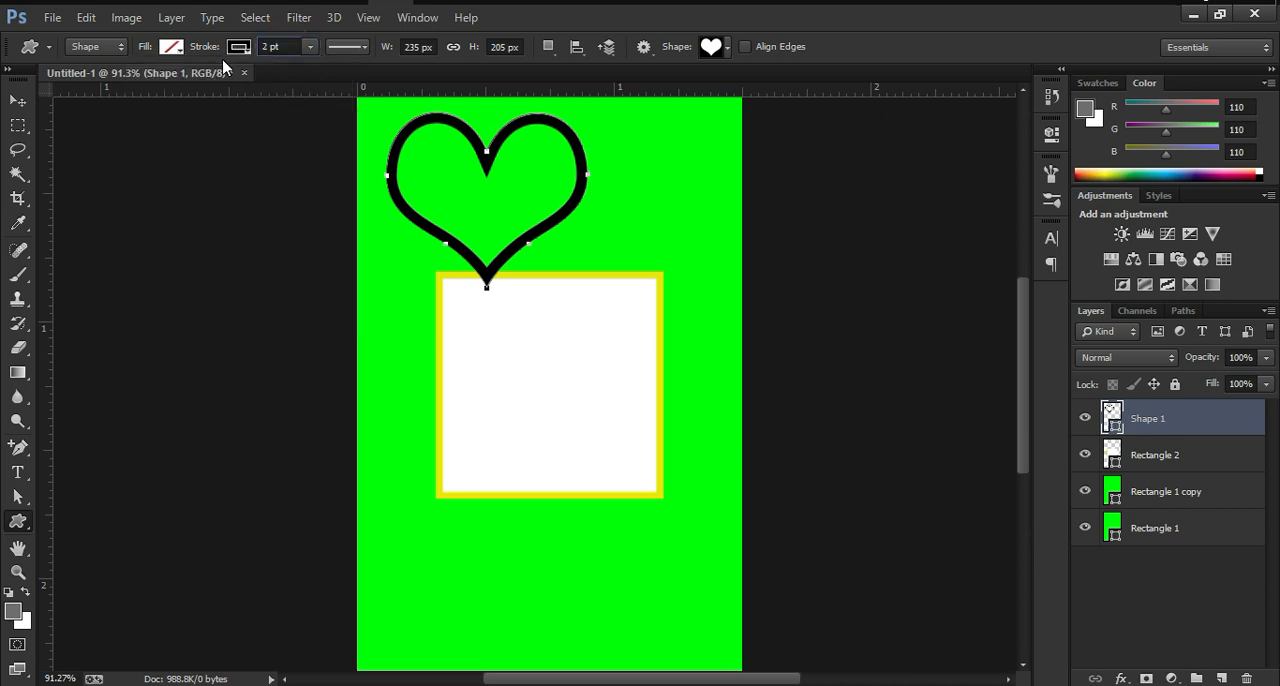
Step: Move the heart into the white square and centre it horizontally and vertically on the square
{"action": "left_click", "coordinate": [18, 101]}
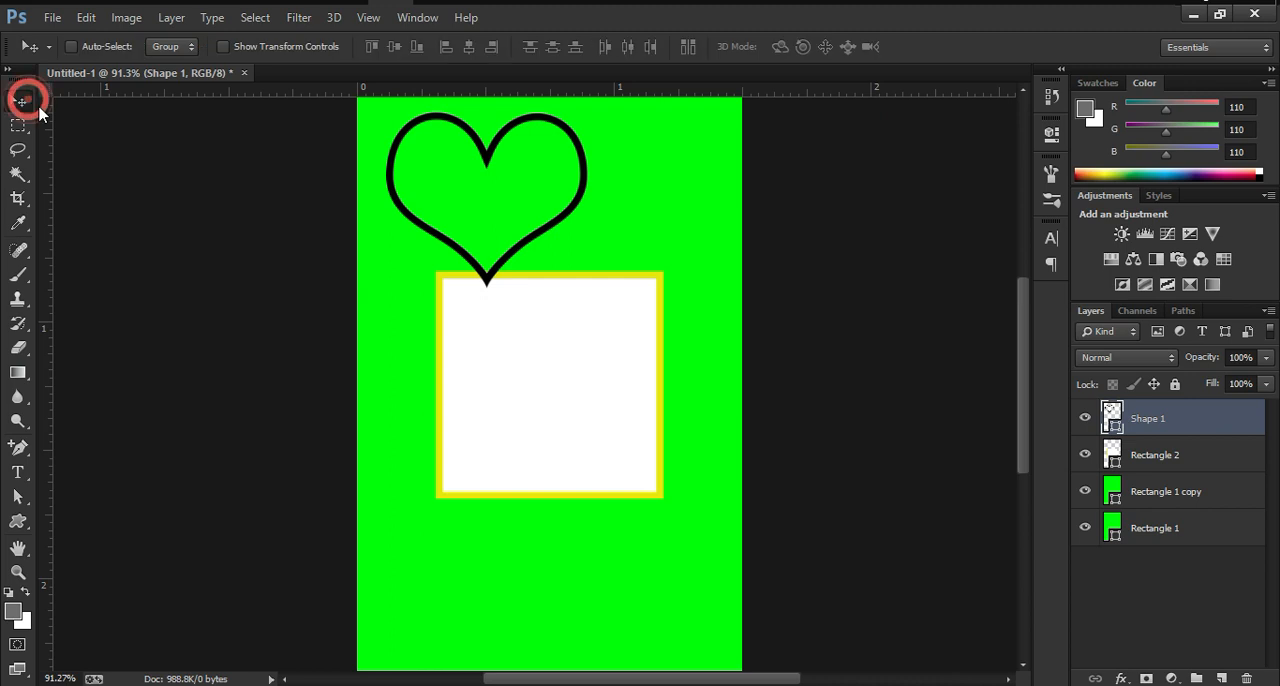
{"action": "left_click_drag", "start_coordinate": [447, 203], "coordinate": [537, 378]}
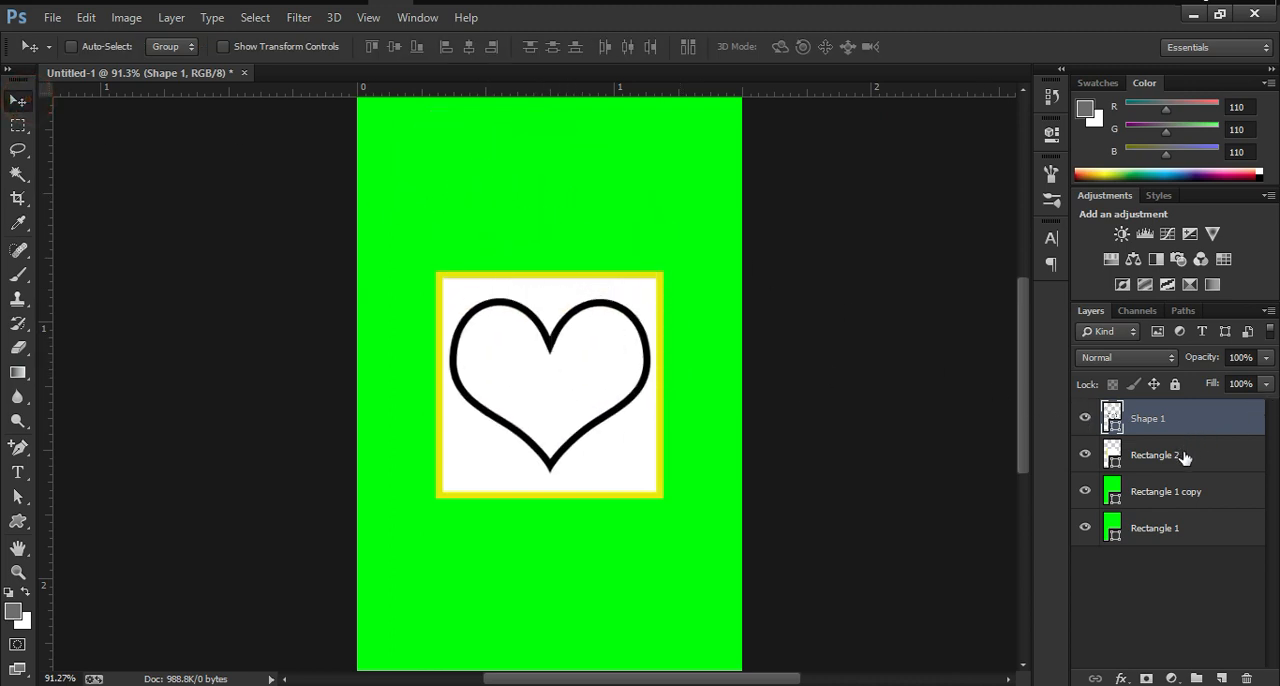
{"action": "left_click", "coordinate": [1183, 457], "text": "ctrl"}
{"action": "left_click", "coordinate": [468, 47]}
{"action": "left_click", "coordinate": [392, 45]}
Step: Scale the heart down from its centre to about 92% with Free Transform
{"action": "left_click", "coordinate": [1160, 419]}
{"action": "key", "text": "ctrl+t"}
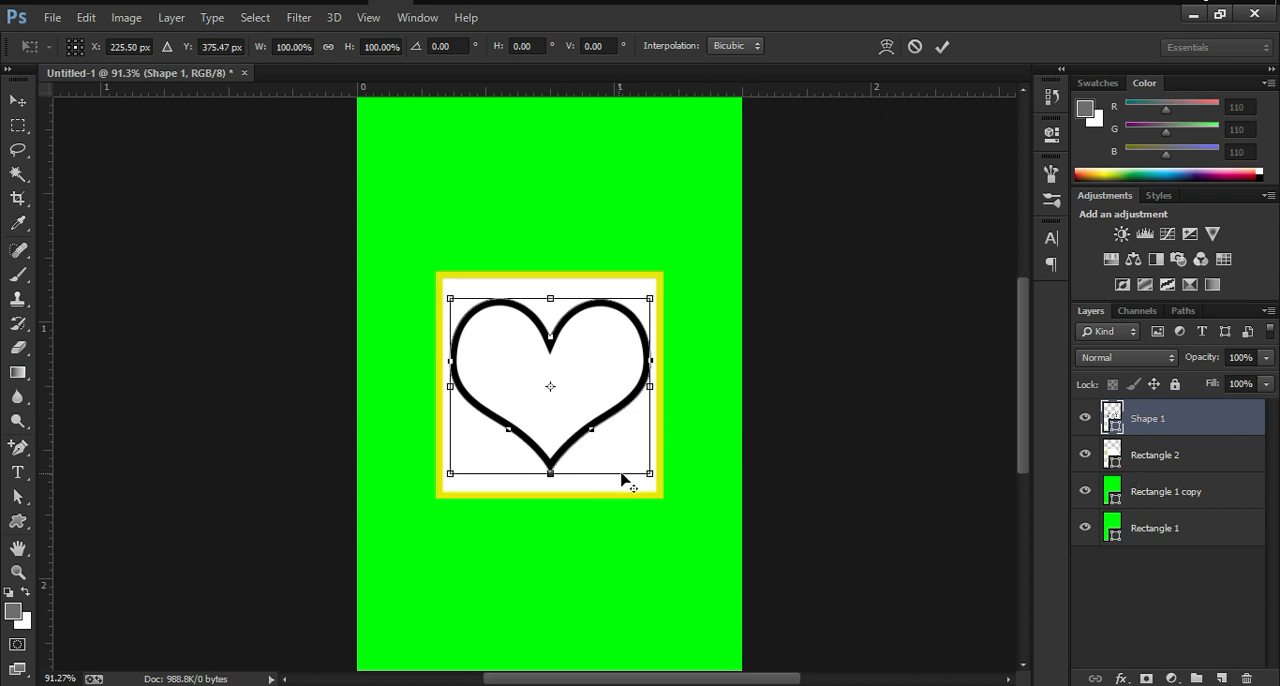
{"action": "left_click_drag", "start_coordinate": [650, 475], "coordinate": [641, 467]}
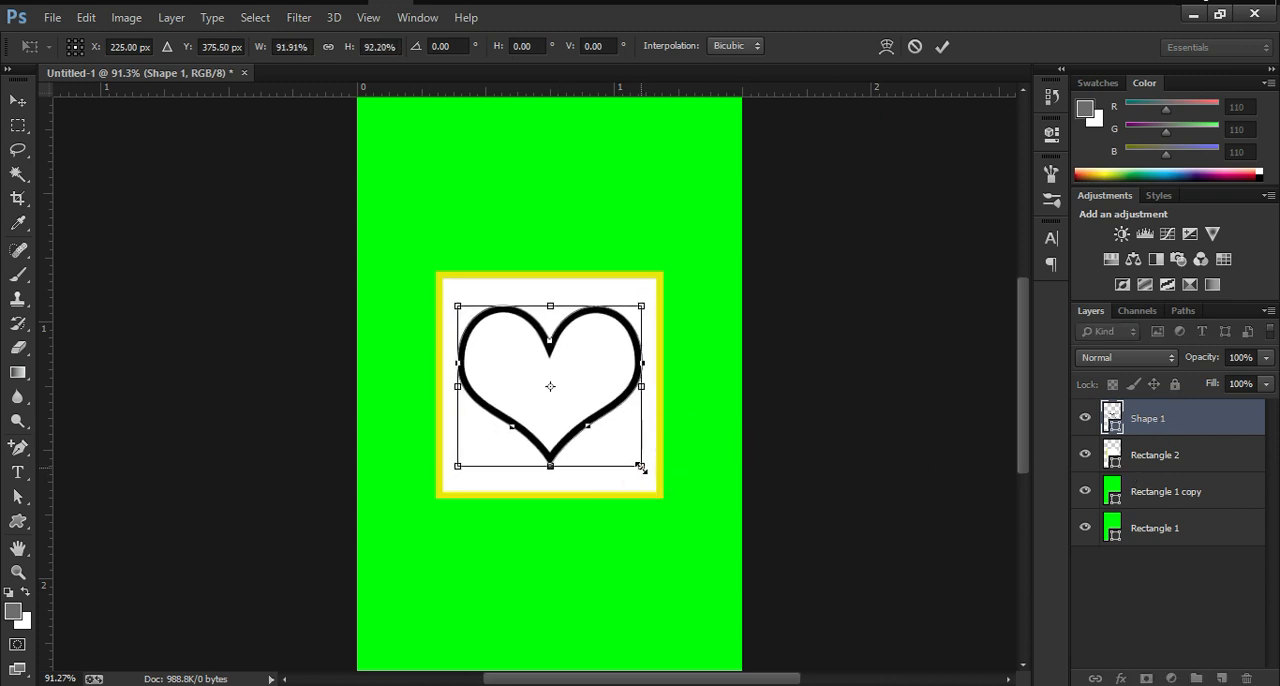
{"action": "left_click", "coordinate": [942, 46]}
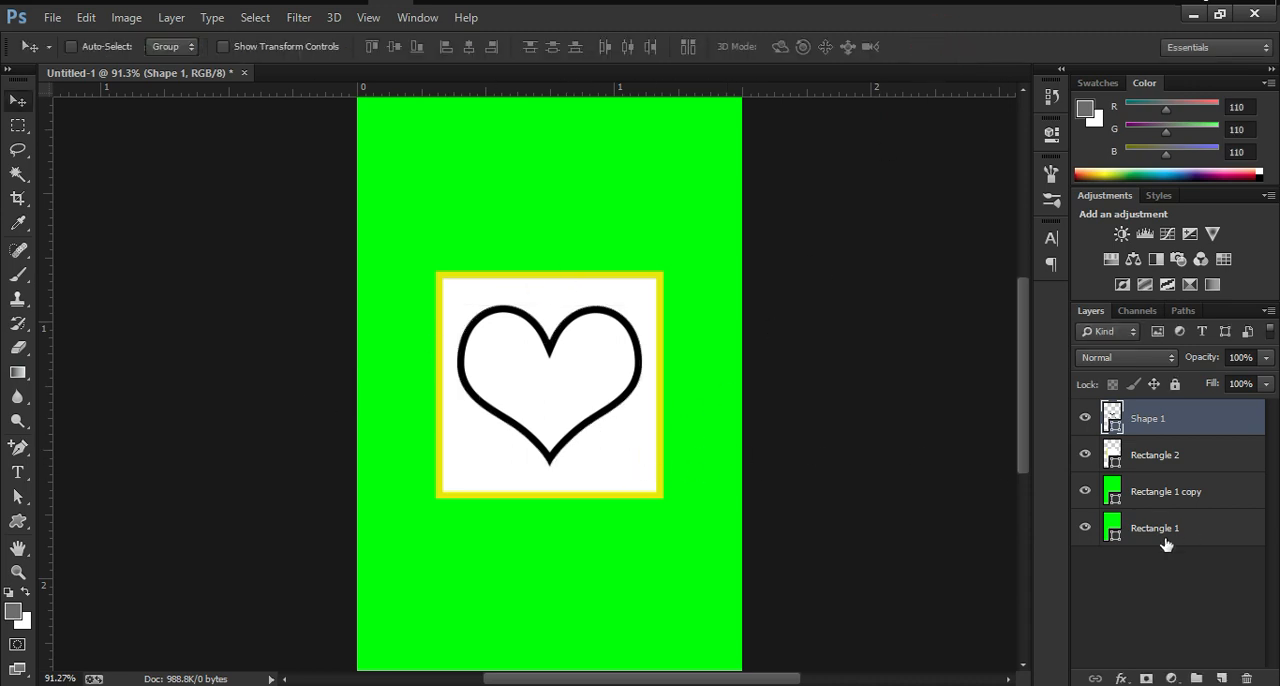
Step: Add a new empty layer with the default name and settings above the heart shape
{"action": "scroll", "coordinate": [565, 407], "scroll_direction": "up", "scroll_amount": 5}
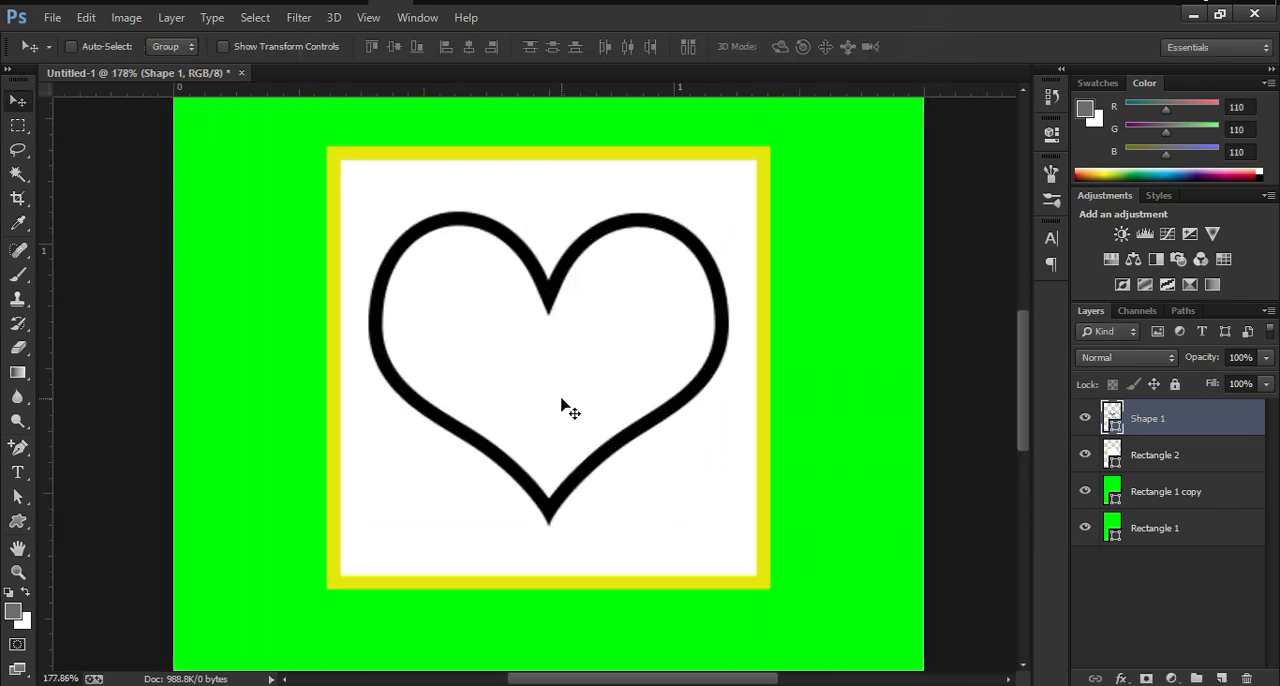
{"action": "scroll", "coordinate": [565, 407], "scroll_direction": "up", "scroll_amount": 1}
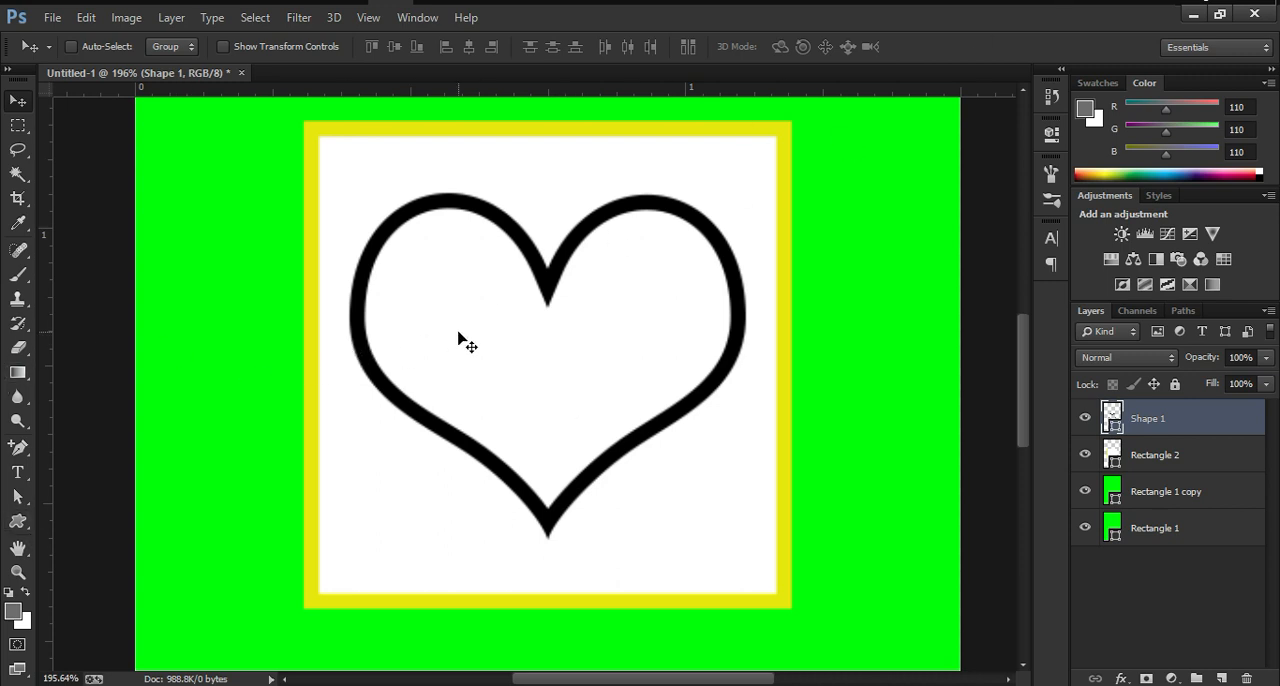
{"action": "key", "text": "ctrl+shift+n"}
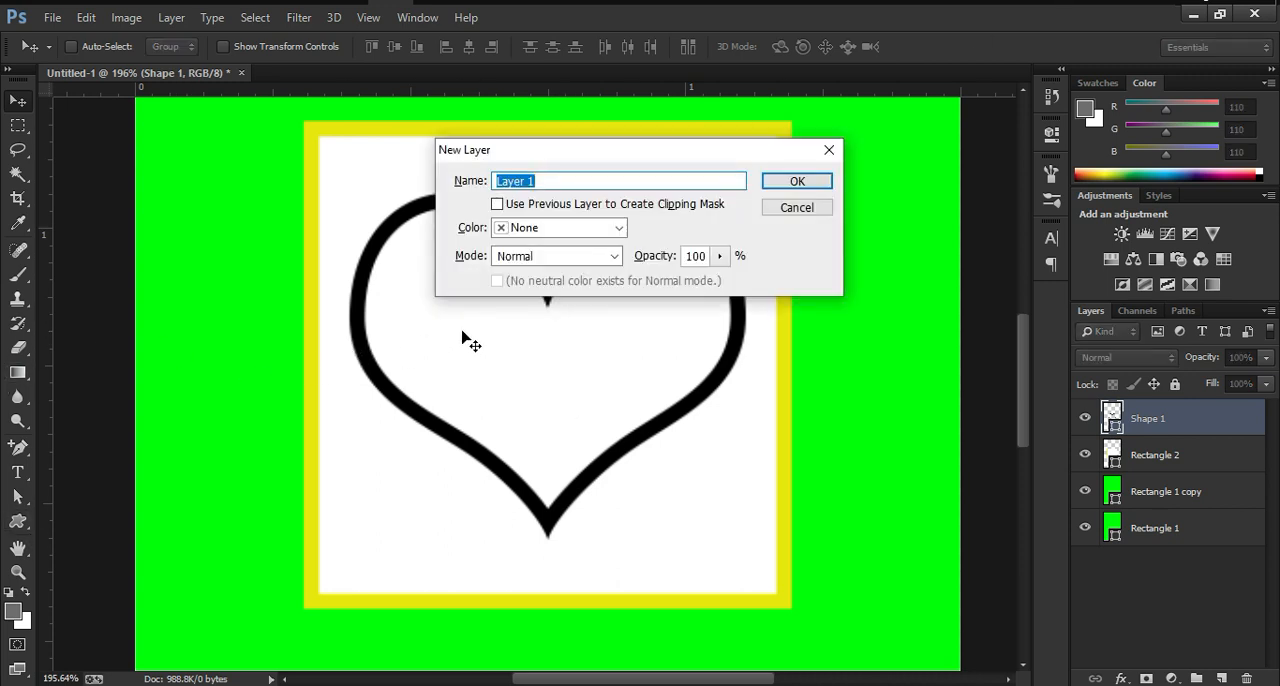
{"action": "key", "text": "Return"}
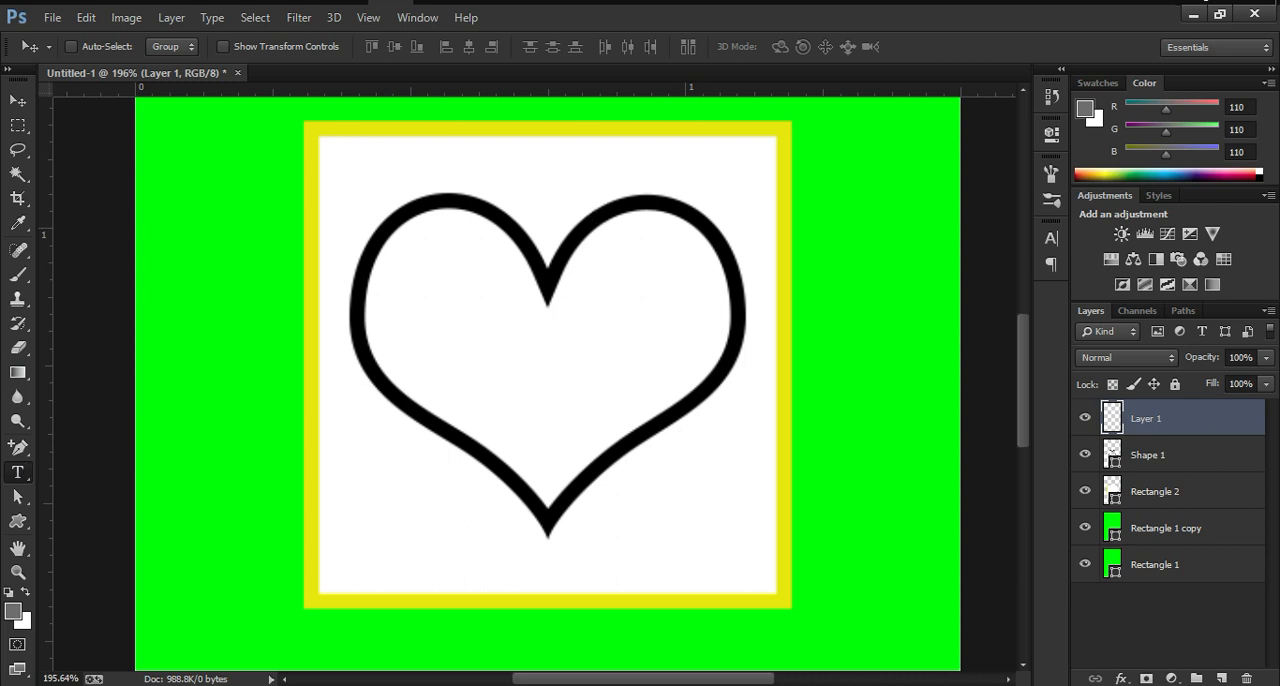
Step: Switch the keyboard layout to Bijoy Classic and add the Bengali text "লাভ" over the heart in 72 pt ArhialkhanMJ
{"action": "left_click", "coordinate": [1070, 1]}
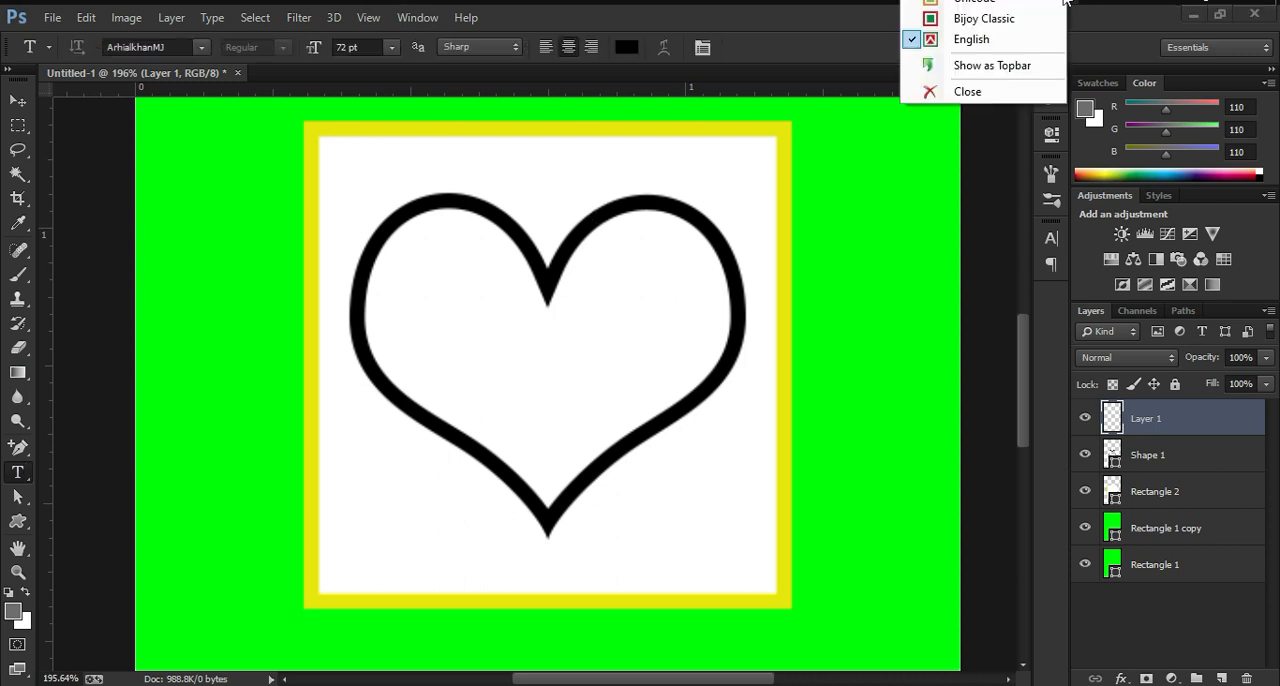
{"action": "left_click", "coordinate": [990, 19]}
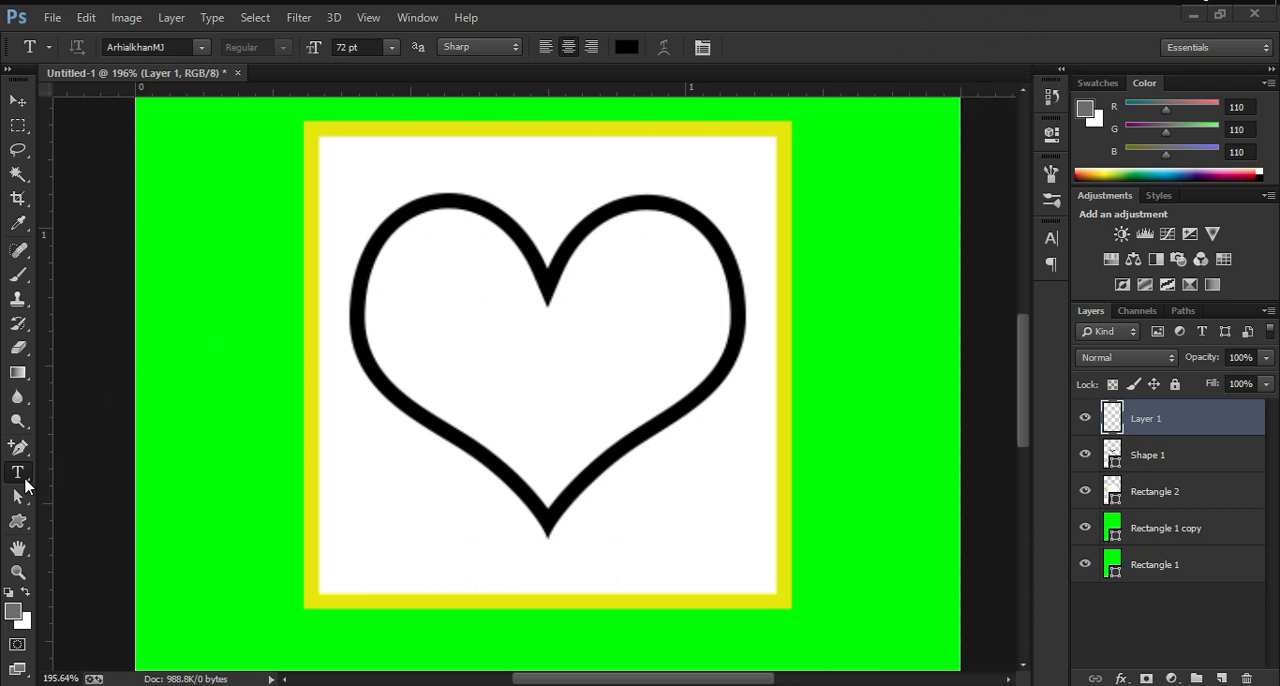
{"action": "left_click", "coordinate": [485, 325]}
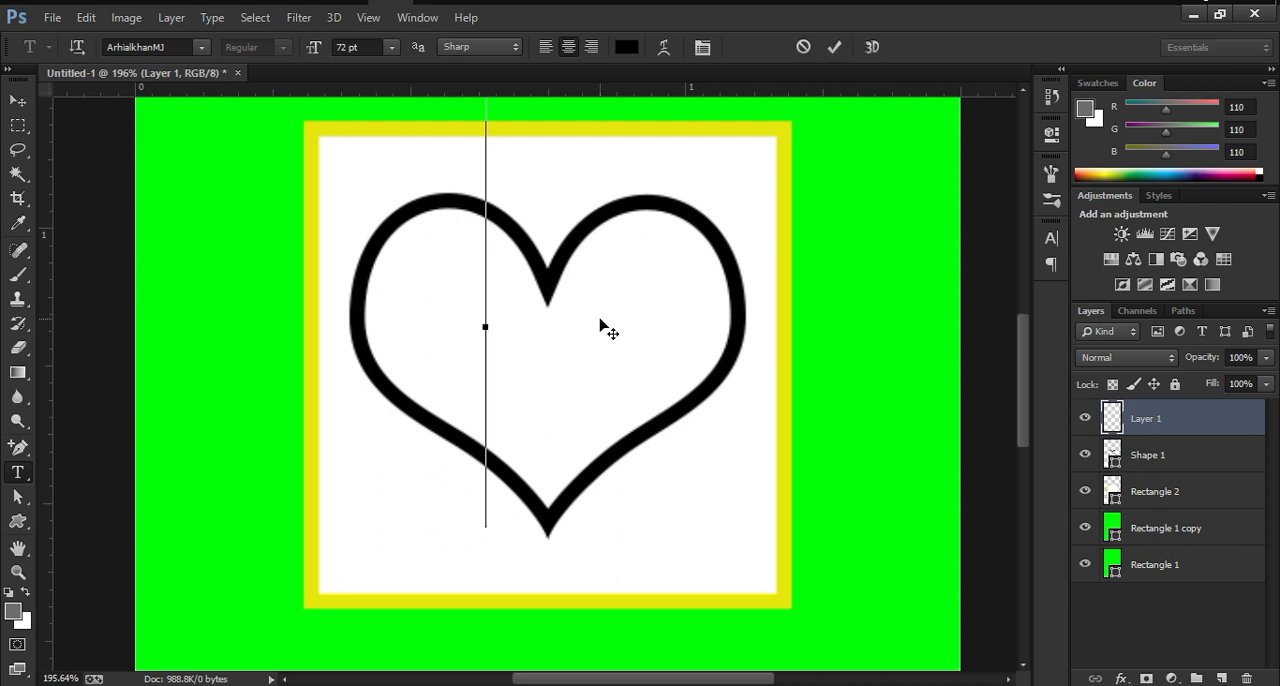
{"action": "type", "text": "Av"}
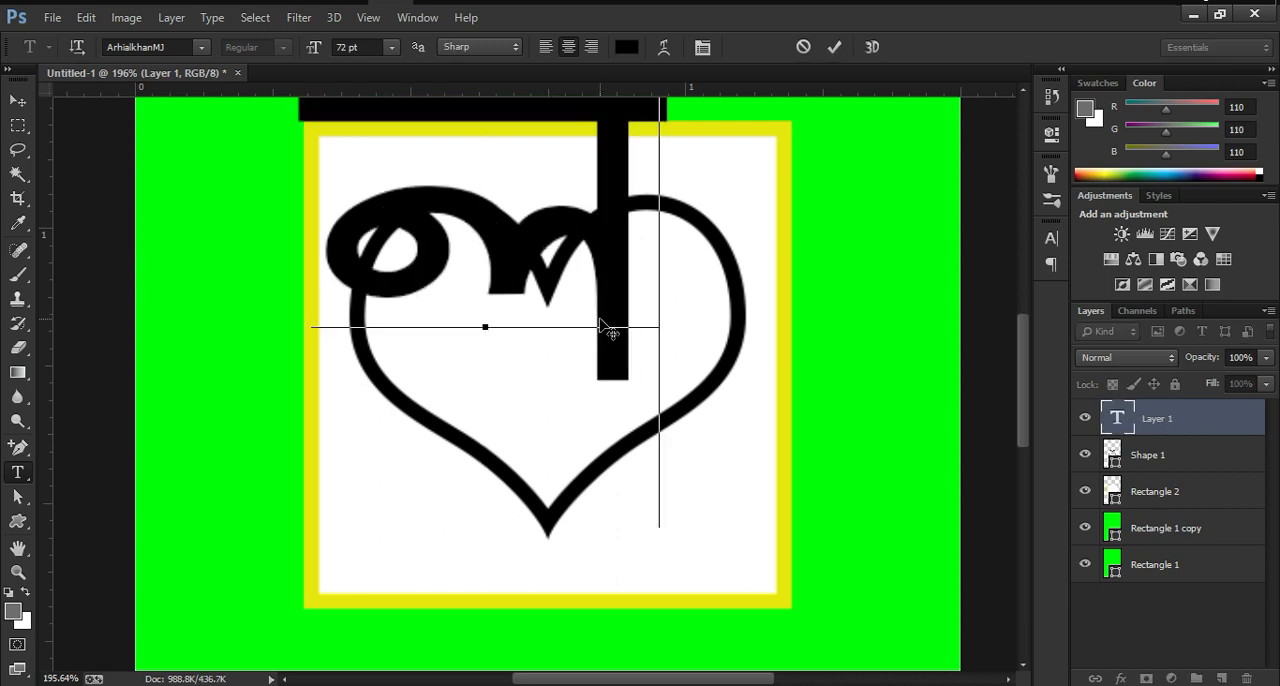
{"action": "type", "text": "wg"}
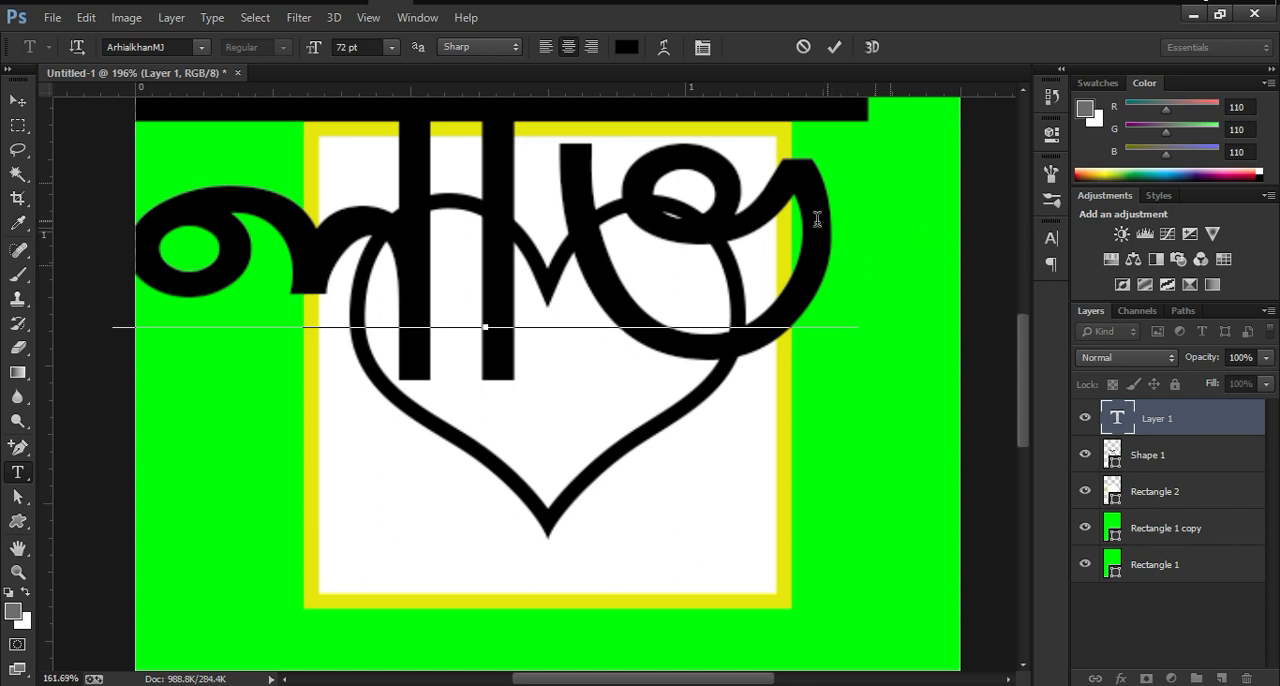
{"action": "scroll", "coordinate": [820, 214], "scroll_direction": "down", "scroll_amount": 5}
{"action": "left_click", "coordinate": [834, 47]}
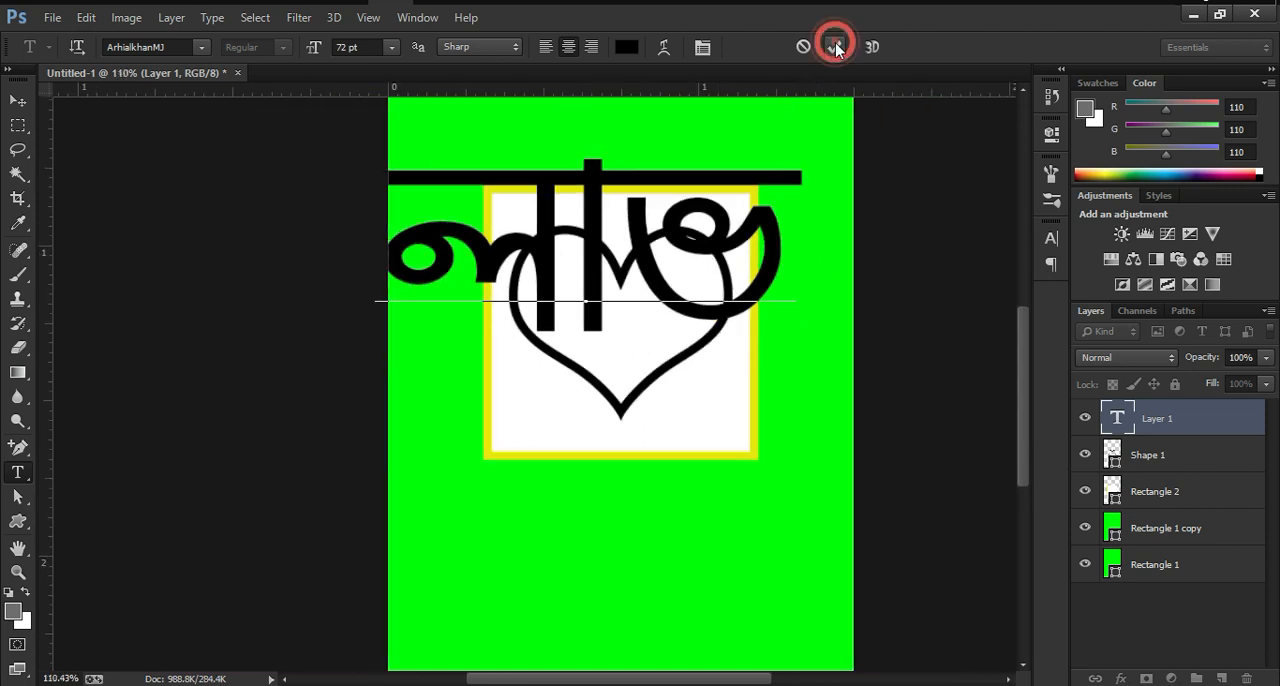
Step: Scale the Bengali text down to about 30% with Free Transform and move it inside the heart
{"action": "key", "text": "ctrl+t"}
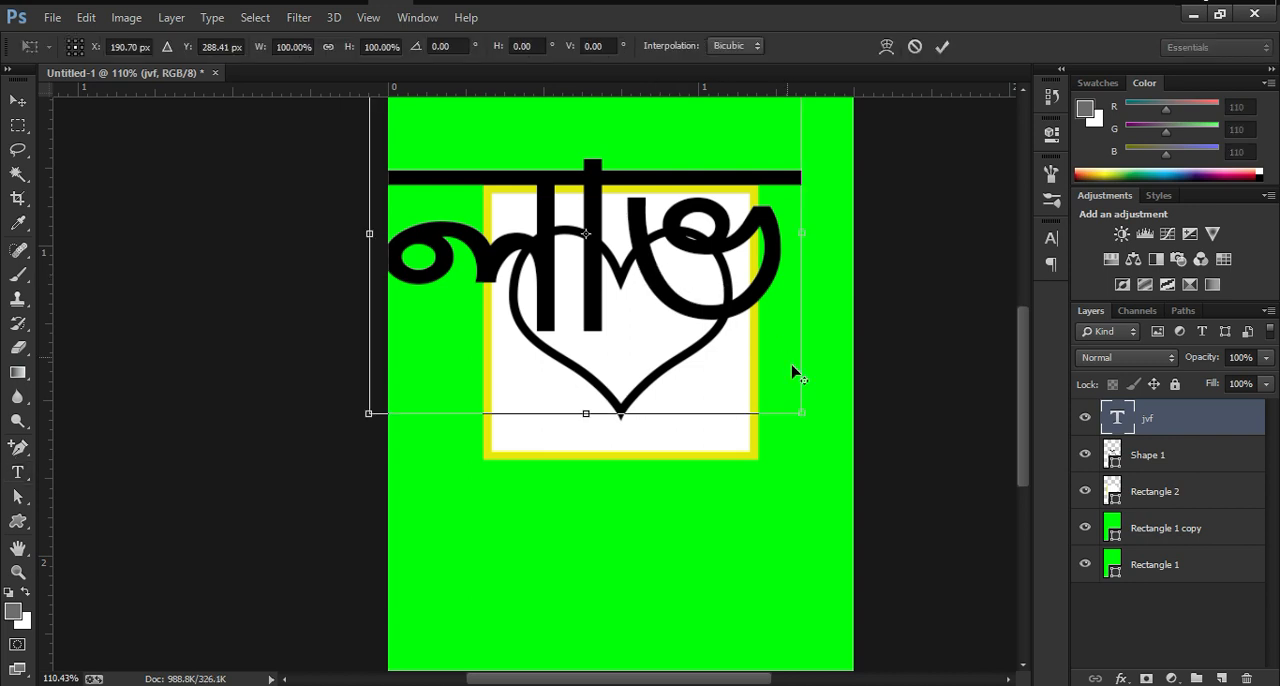
{"action": "left_click_drag", "start_coordinate": [803, 411], "coordinate": [655, 300]}
{"action": "left_click_drag", "start_coordinate": [588, 244], "coordinate": [621, 310]}
{"action": "left_click_drag", "start_coordinate": [617, 259], "coordinate": [656, 340]}
{"action": "key", "text": "Return"}
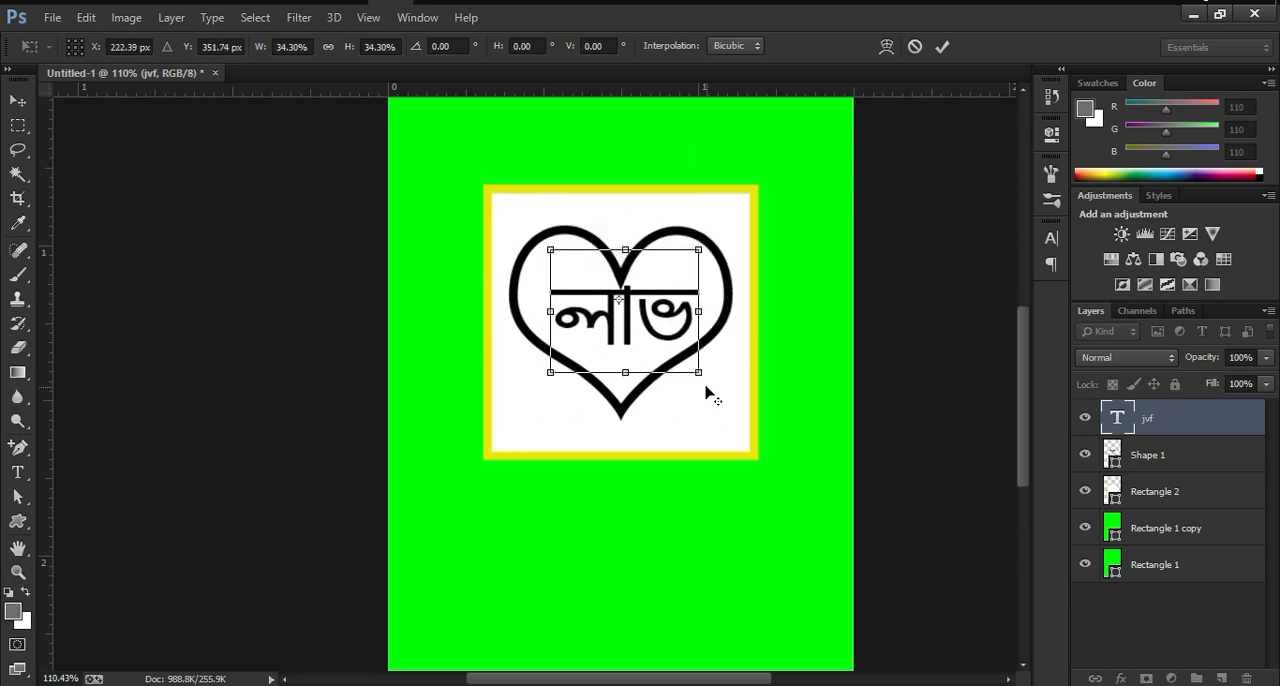
{"action": "left_click_drag", "start_coordinate": [703, 375], "coordinate": [664, 331]}
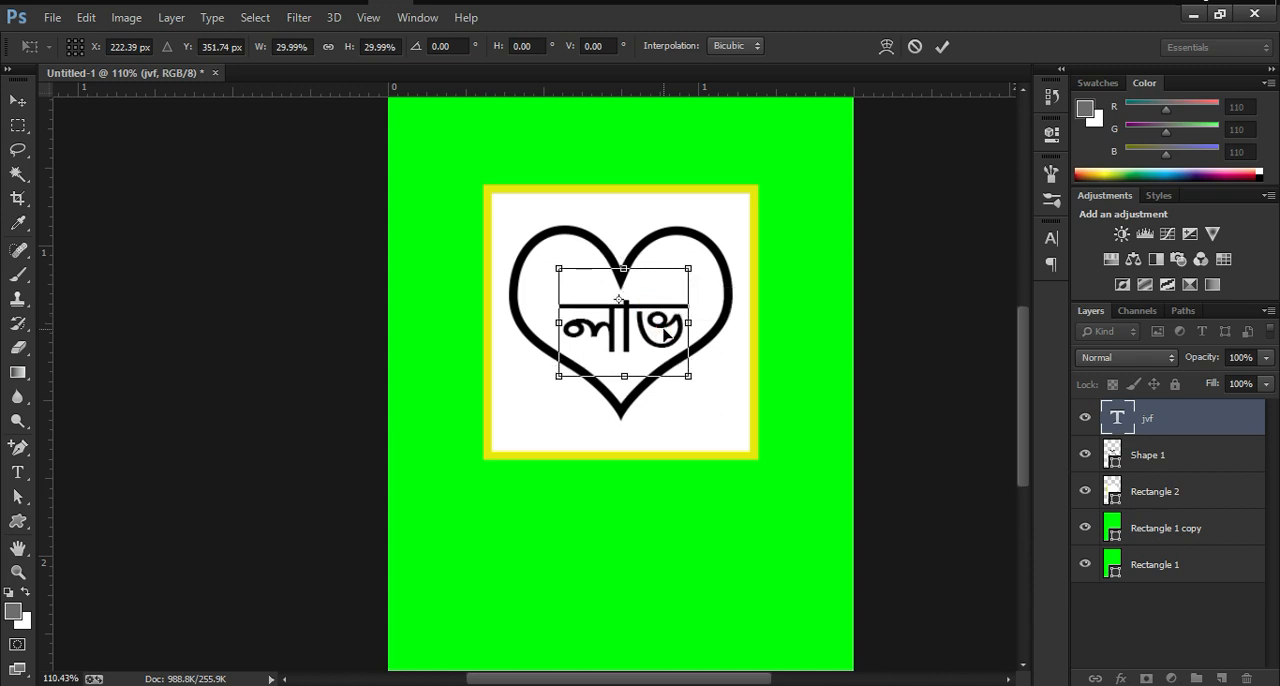
{"action": "left_click", "coordinate": [943, 48]}
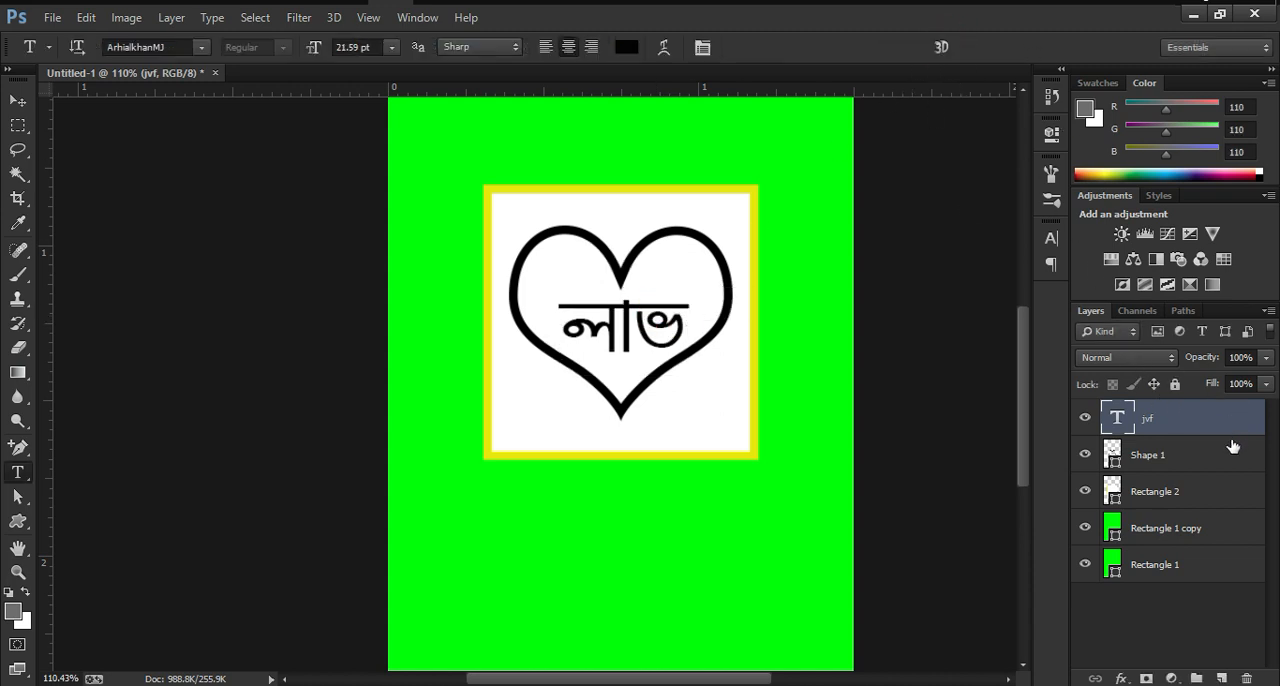
Step: Align the text and heart layers to each other on their horizontal and vertical centres
{"action": "left_click", "coordinate": [1175, 456], "text": "shift"}
{"action": "left_click", "coordinate": [17, 100]}
{"action": "left_click", "coordinate": [469, 45]}
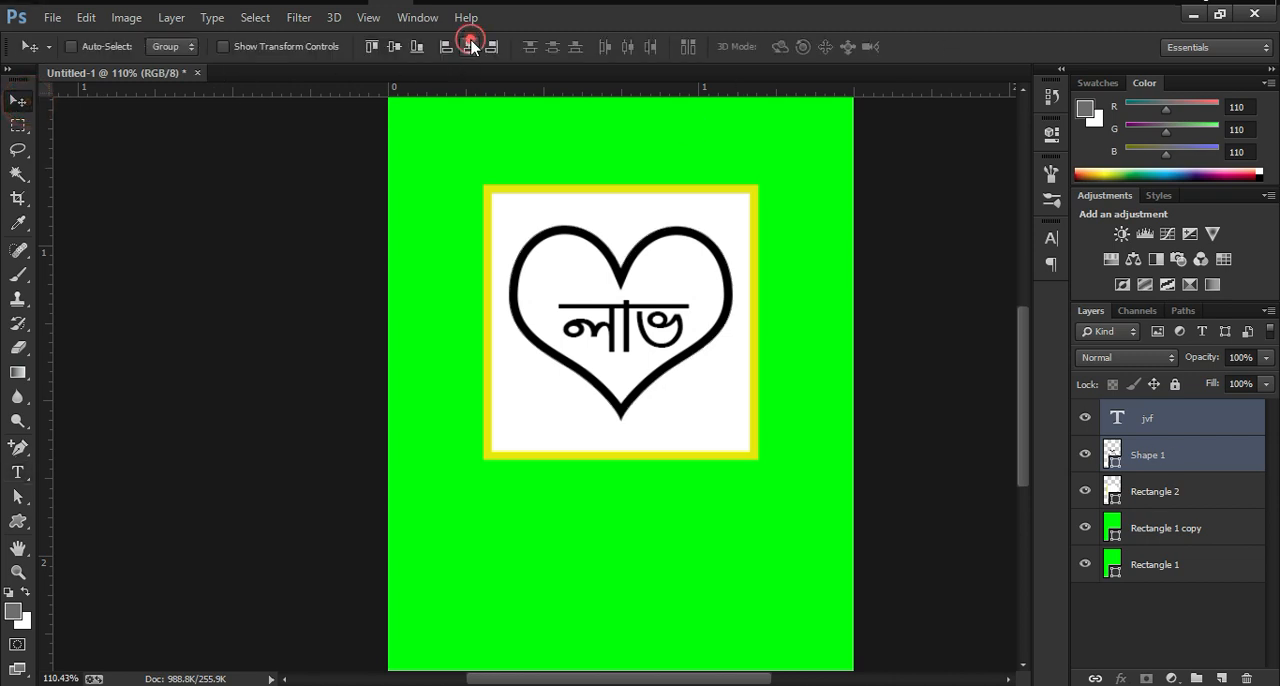
{"action": "left_click", "coordinate": [396, 46]}
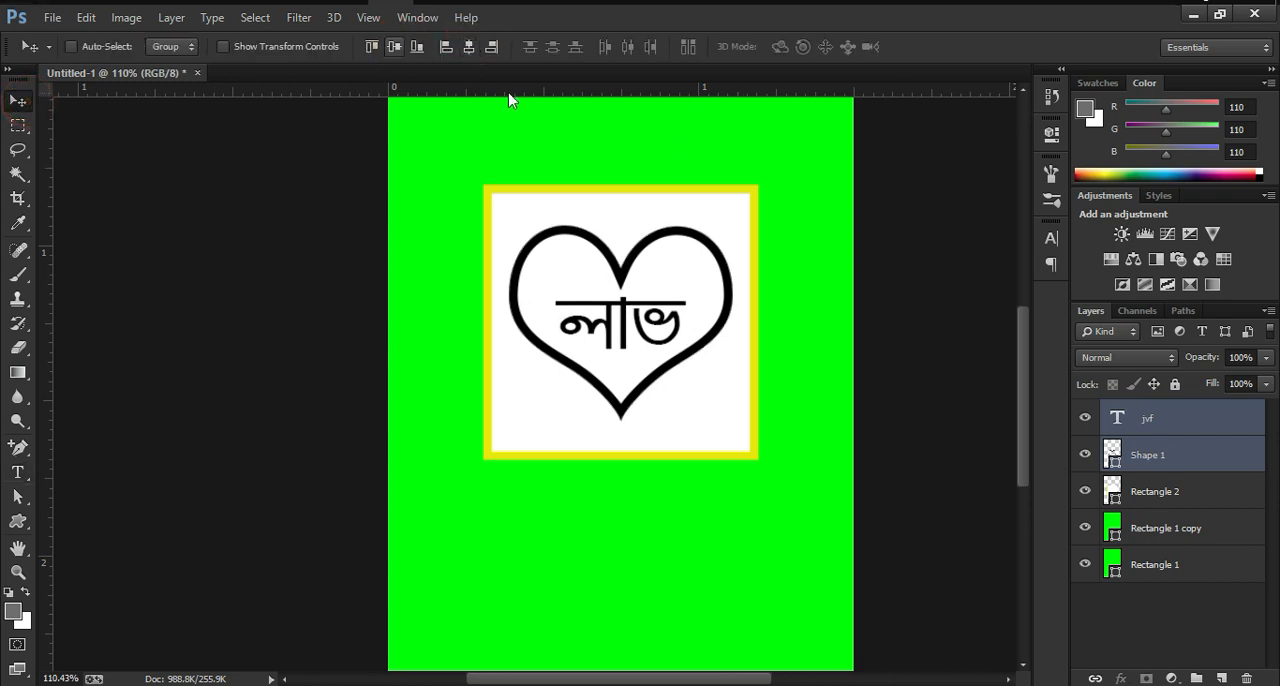
Step: Select only the text layer and switch the keyboard layout back to English
{"action": "left_click", "coordinate": [1172, 422]}
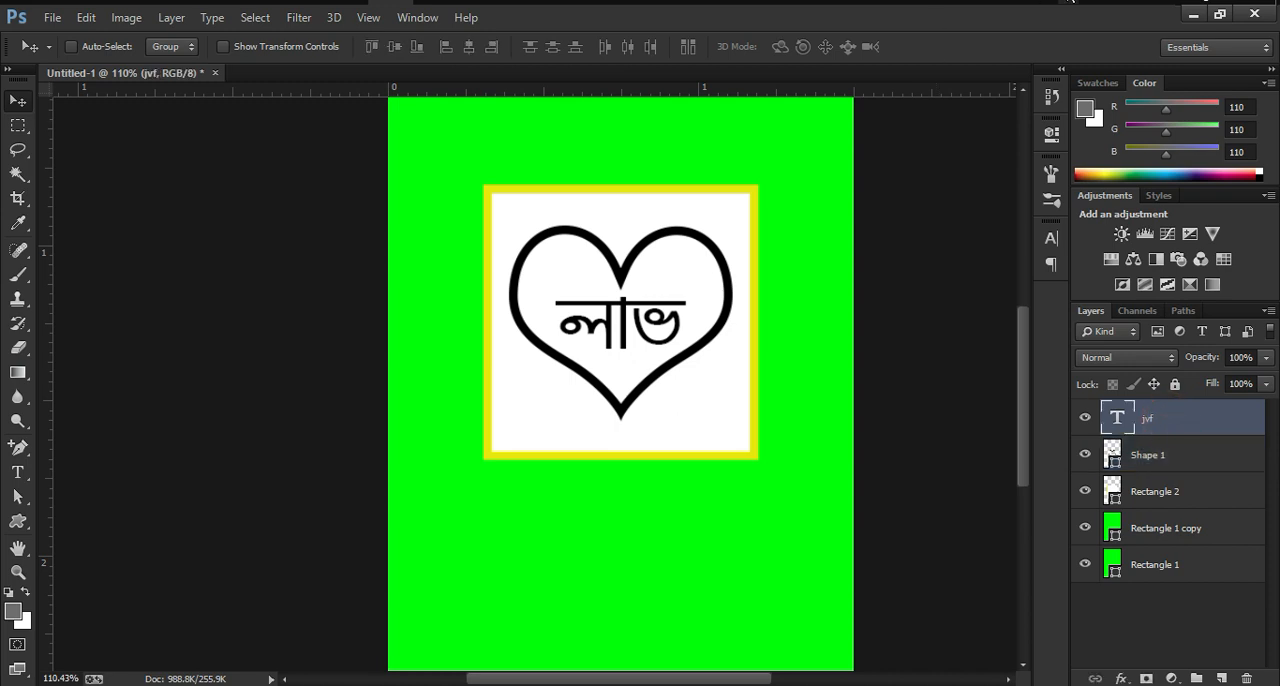
{"action": "left_click", "coordinate": [1068, 1]}
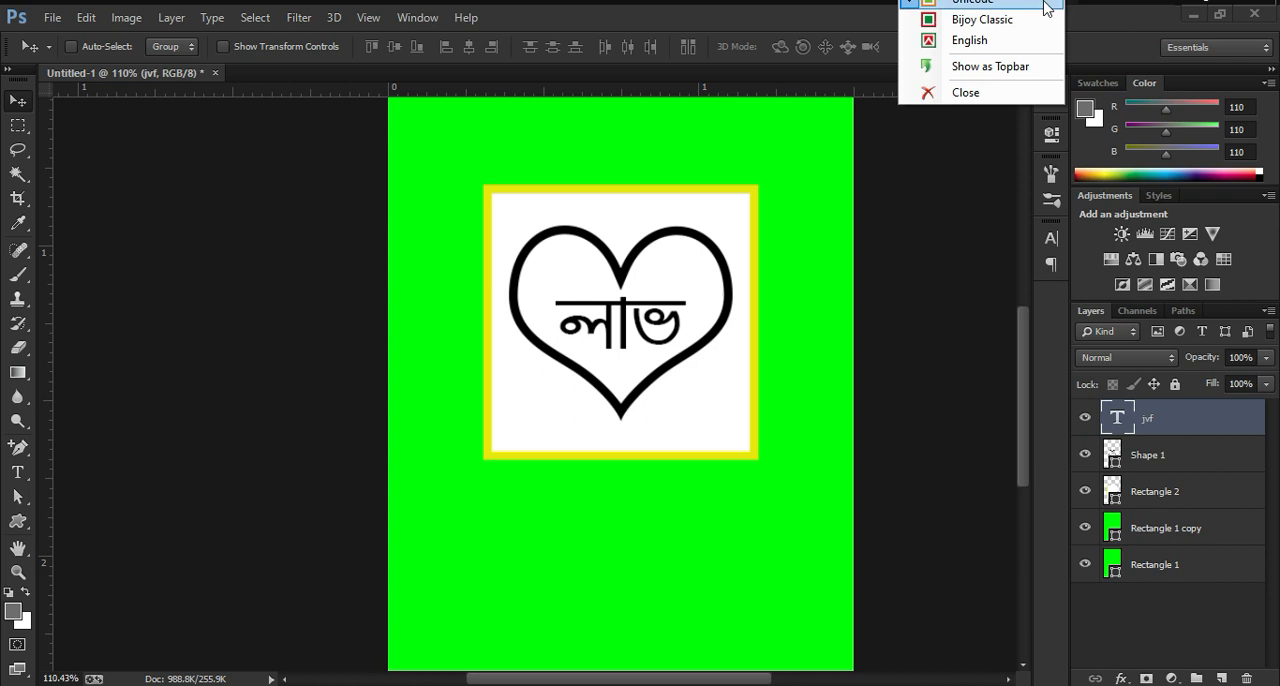
{"action": "left_click", "coordinate": [990, 43]}
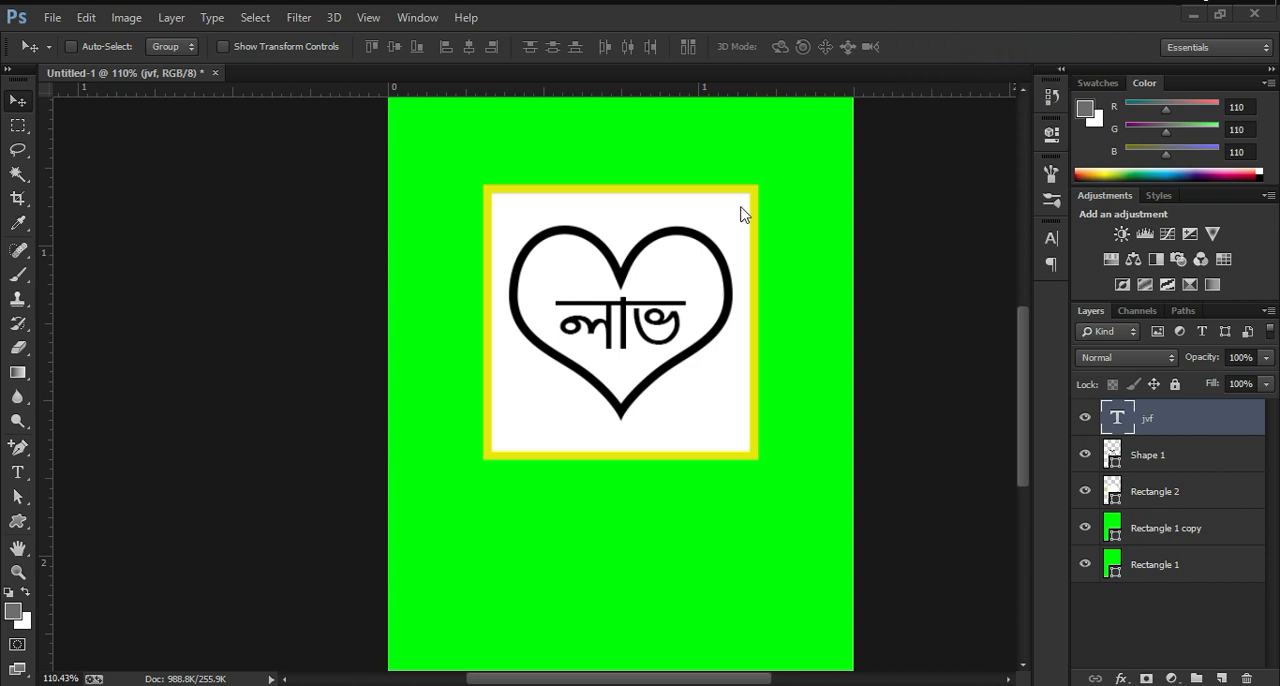
{"action": "scroll", "coordinate": [743, 286], "scroll_direction": "down", "scroll_amount": 5}
{"action": "scroll", "coordinate": [763, 320], "scroll_direction": "up", "scroll_amount": 3}
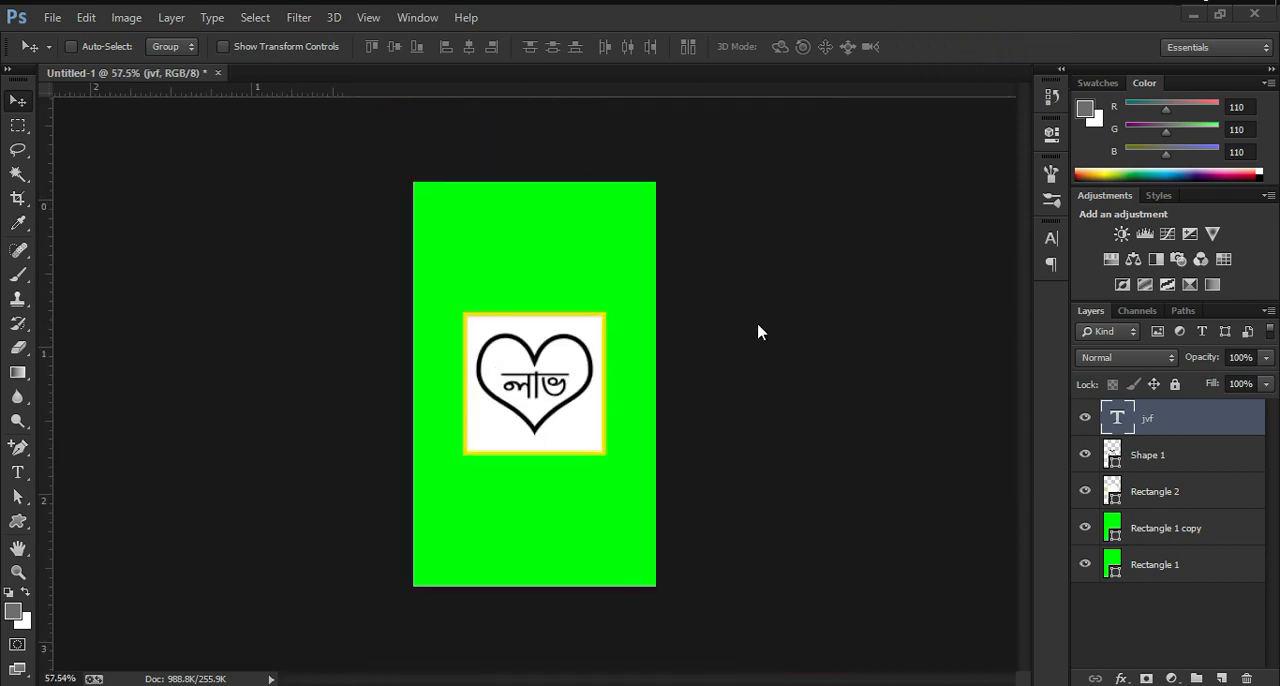
{"action": "scroll", "coordinate": [697, 368], "scroll_direction": "up", "scroll_amount": 2}
{"action": "scroll", "coordinate": [677, 358], "scroll_direction": "down", "scroll_amount": 3}
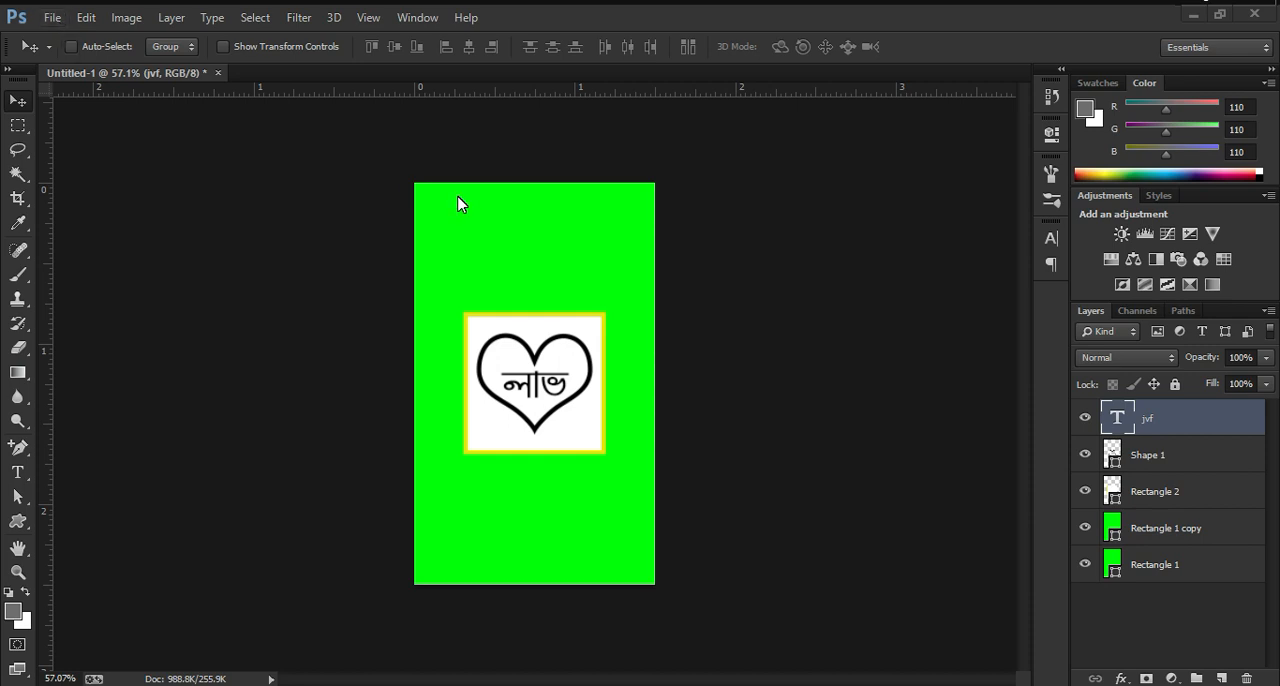
Step: Open the packaging mockup file 619.psd from the Downloads folder
{"action": "left_click", "coordinate": [743, 225]}
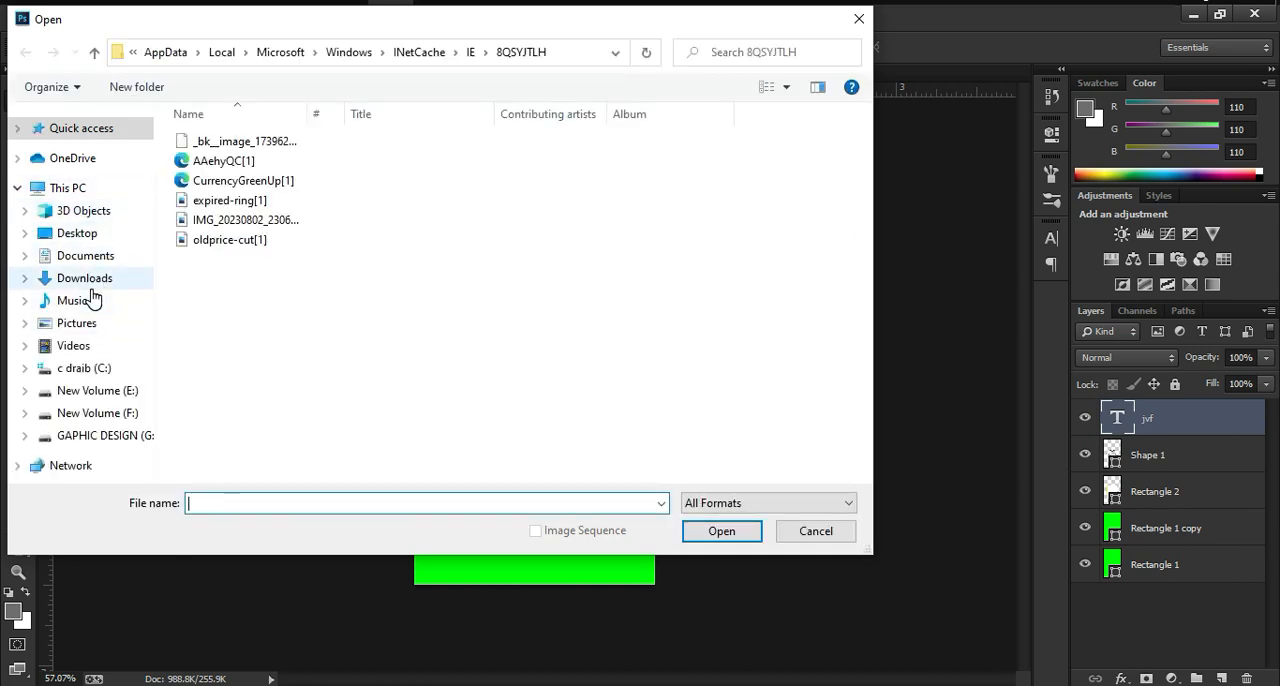
{"action": "left_click", "coordinate": [88, 279]}
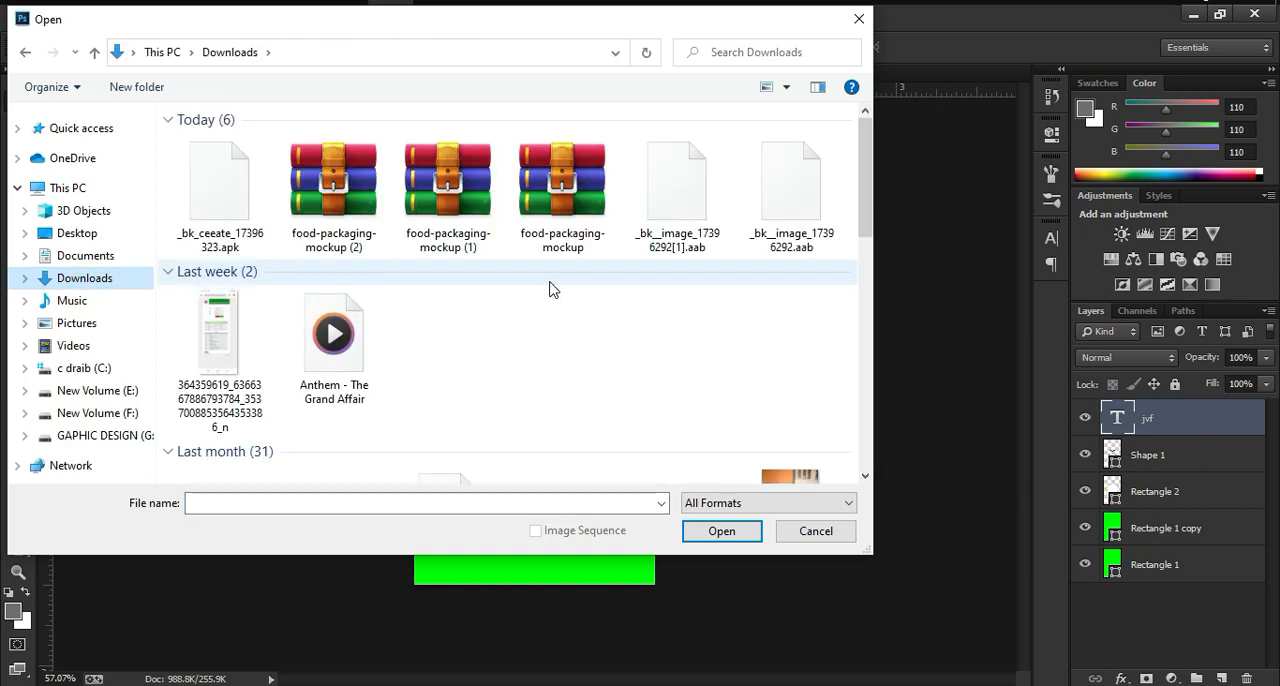
{"action": "scroll", "coordinate": [549, 288], "scroll_direction": "down", "scroll_amount": 5}
{"action": "scroll", "coordinate": [549, 288], "scroll_direction": "down", "scroll_amount": 10}
{"action": "left_click", "coordinate": [334, 405]}
{"action": "left_click", "coordinate": [724, 531]}
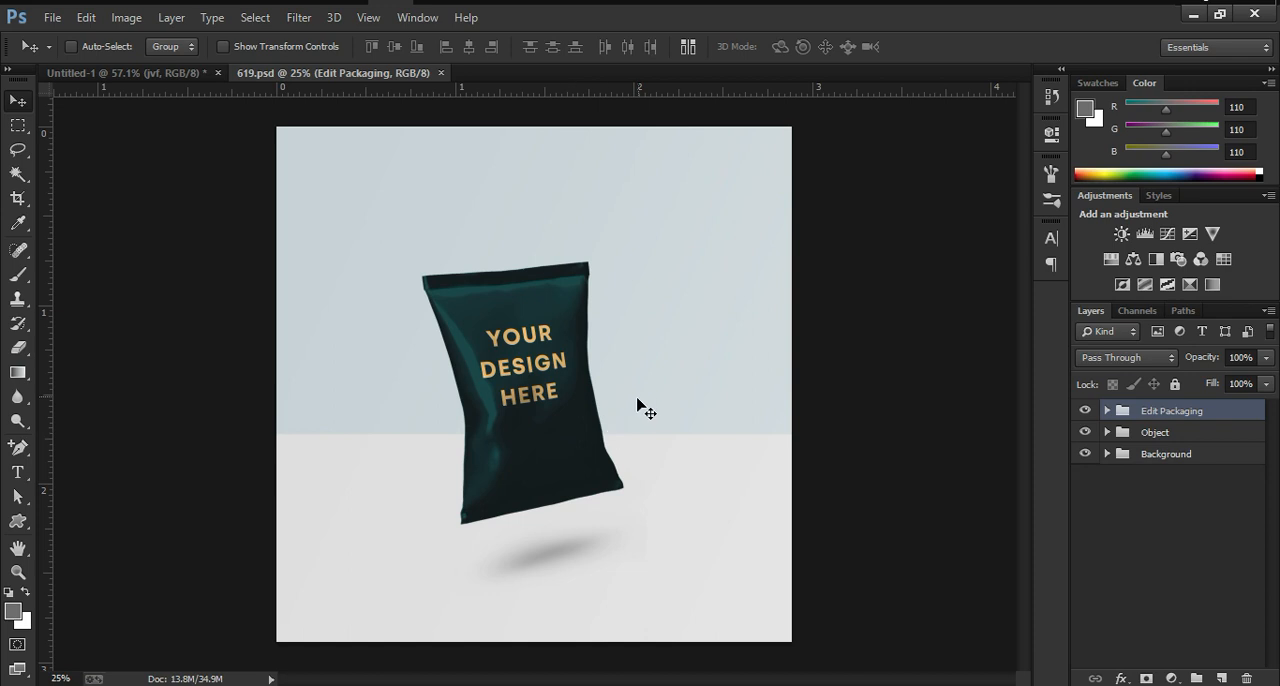
Step: Expand the Edit Packaging group and open the contents of its "Place your design here" smart object for editing
{"action": "left_click", "coordinate": [1111, 421]}
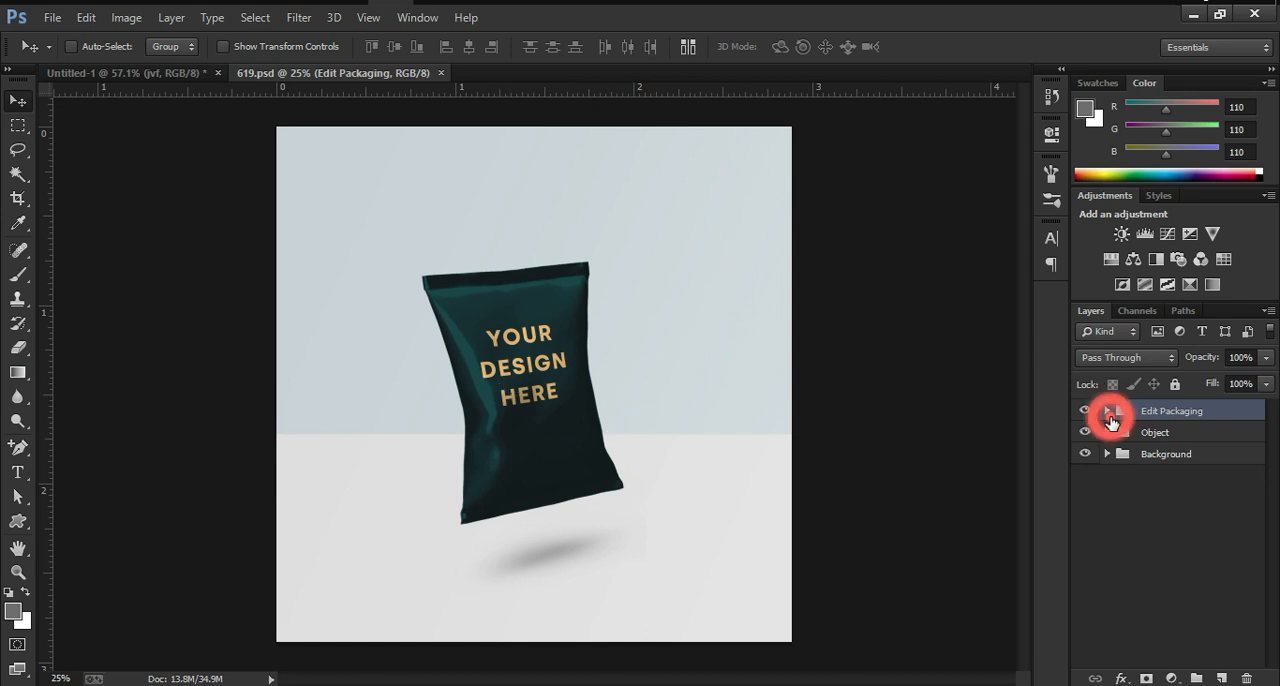
{"action": "left_click", "coordinate": [1107, 411]}
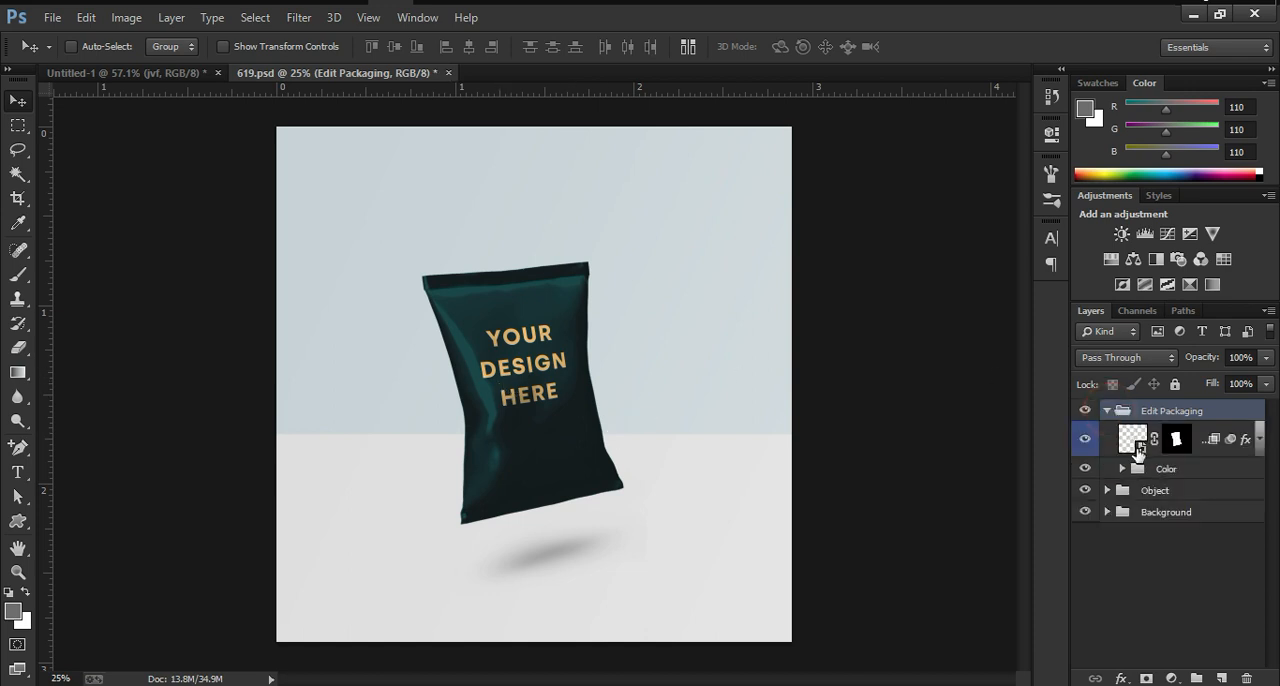
{"action": "left_click", "coordinate": [1145, 452]}
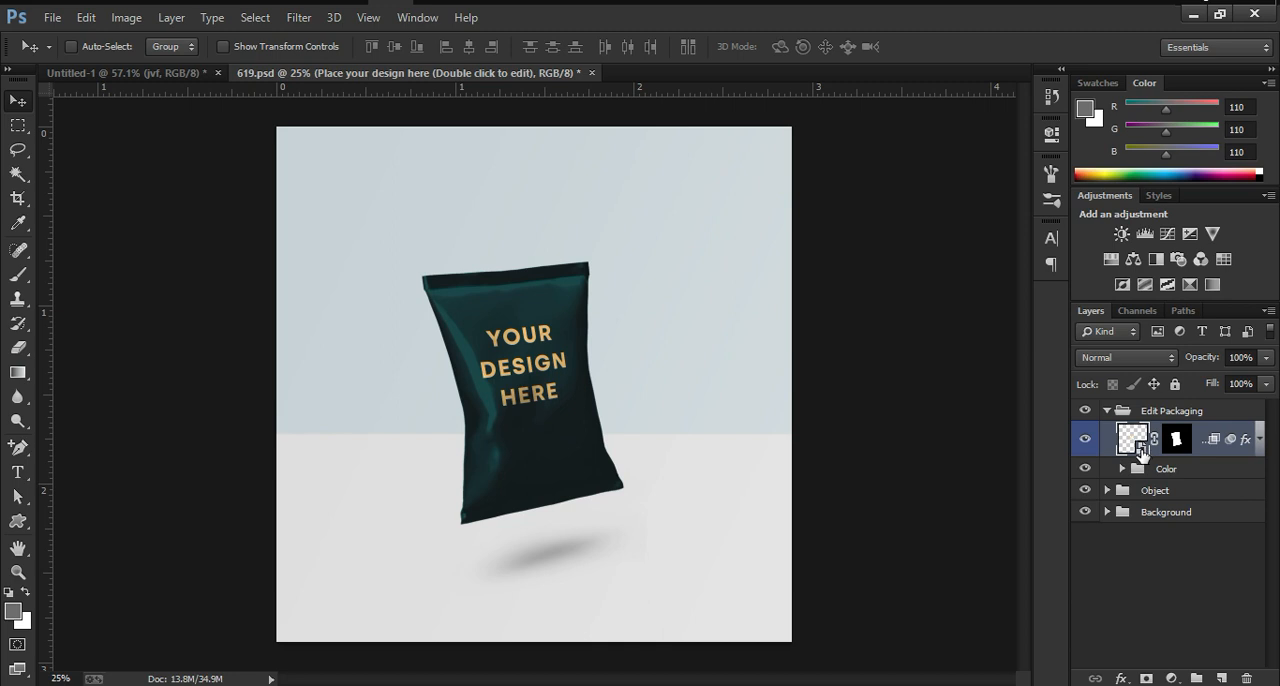
{"action": "double_click", "coordinate": [1138, 447]}
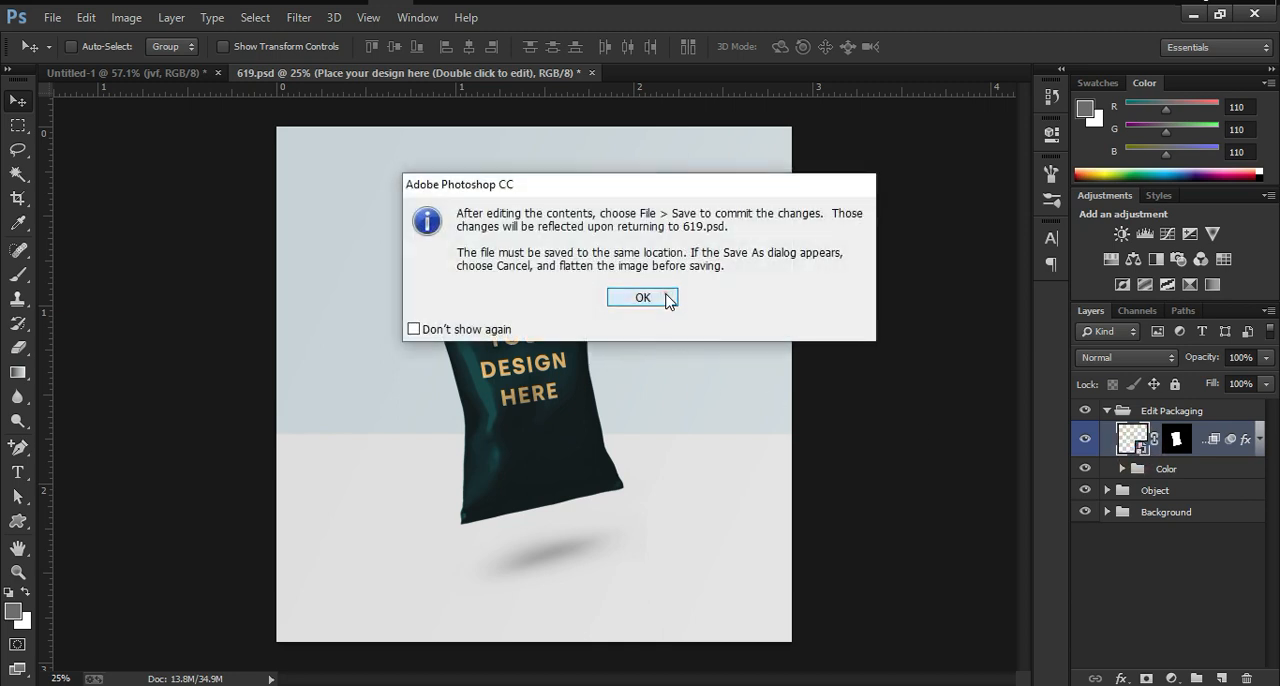
{"action": "left_click", "coordinate": [664, 295]}
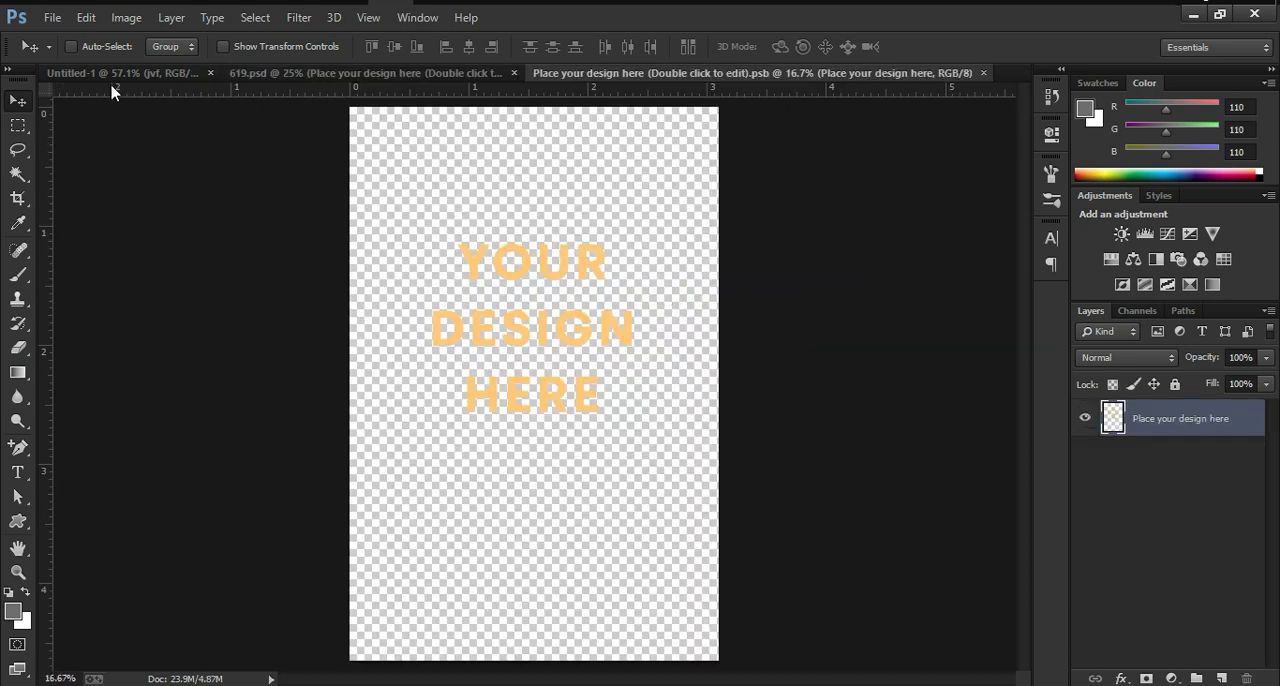
Step: Copy the text, heart, white square and Rectangle 1 copy layers from Untitled-1 into the open smart object document
{"action": "left_click", "coordinate": [123, 67]}
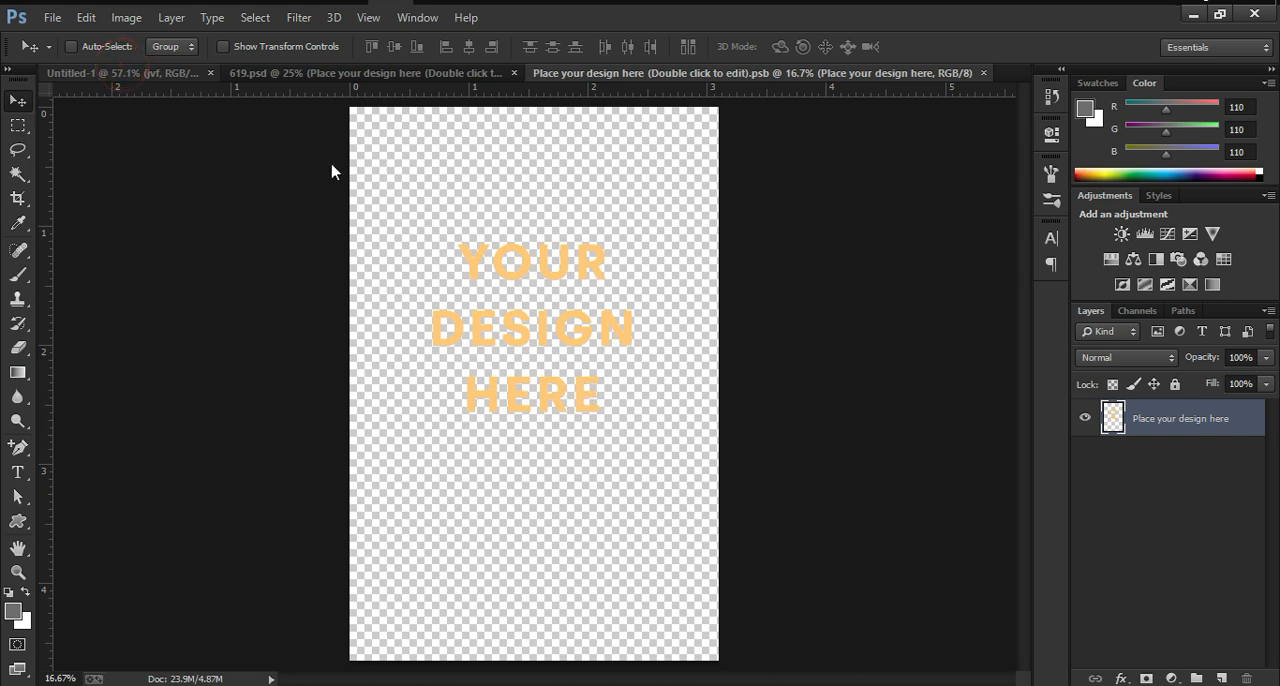
{"action": "left_click", "coordinate": [157, 77]}
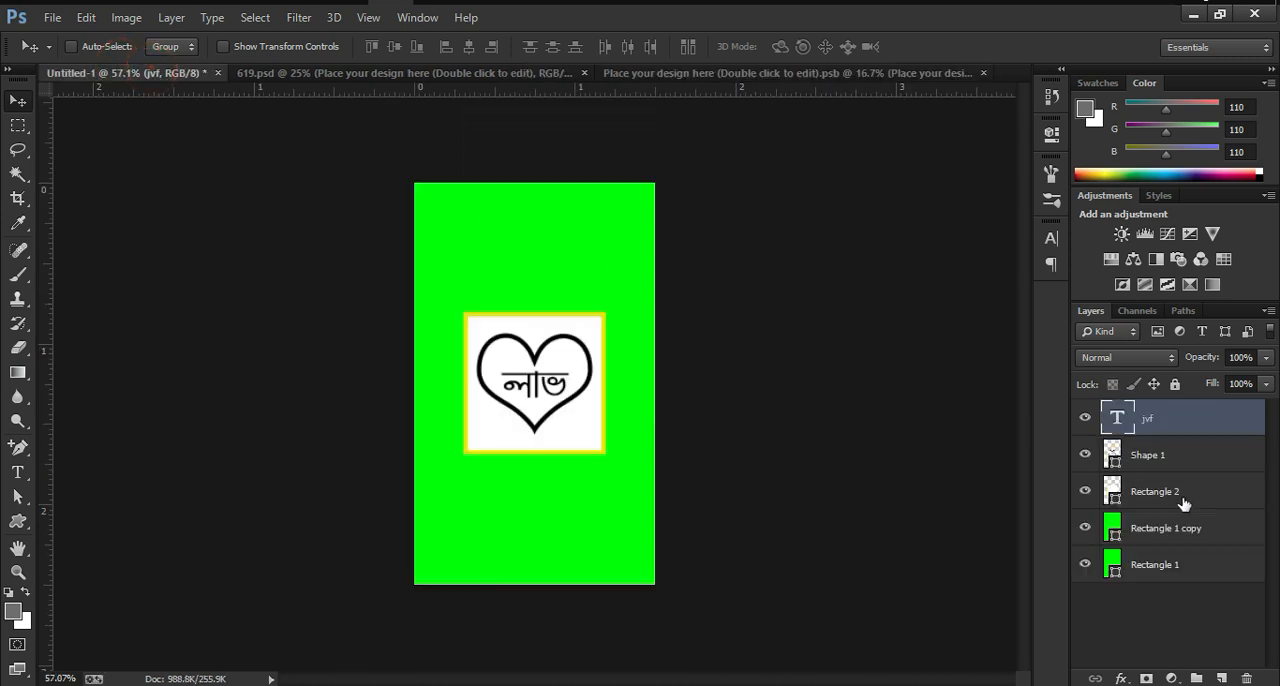
{"action": "left_click", "coordinate": [1178, 534], "text": "shift"}
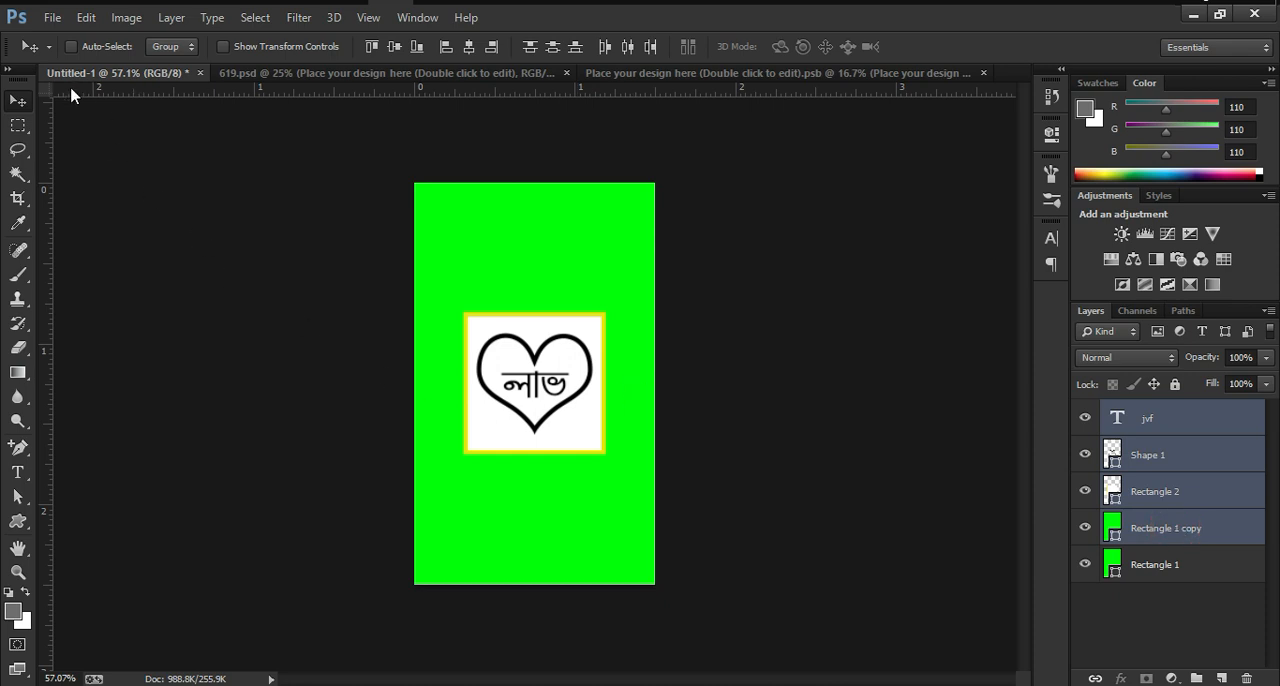
{"action": "left_click_drag", "start_coordinate": [571, 320], "coordinate": [566, 289]}
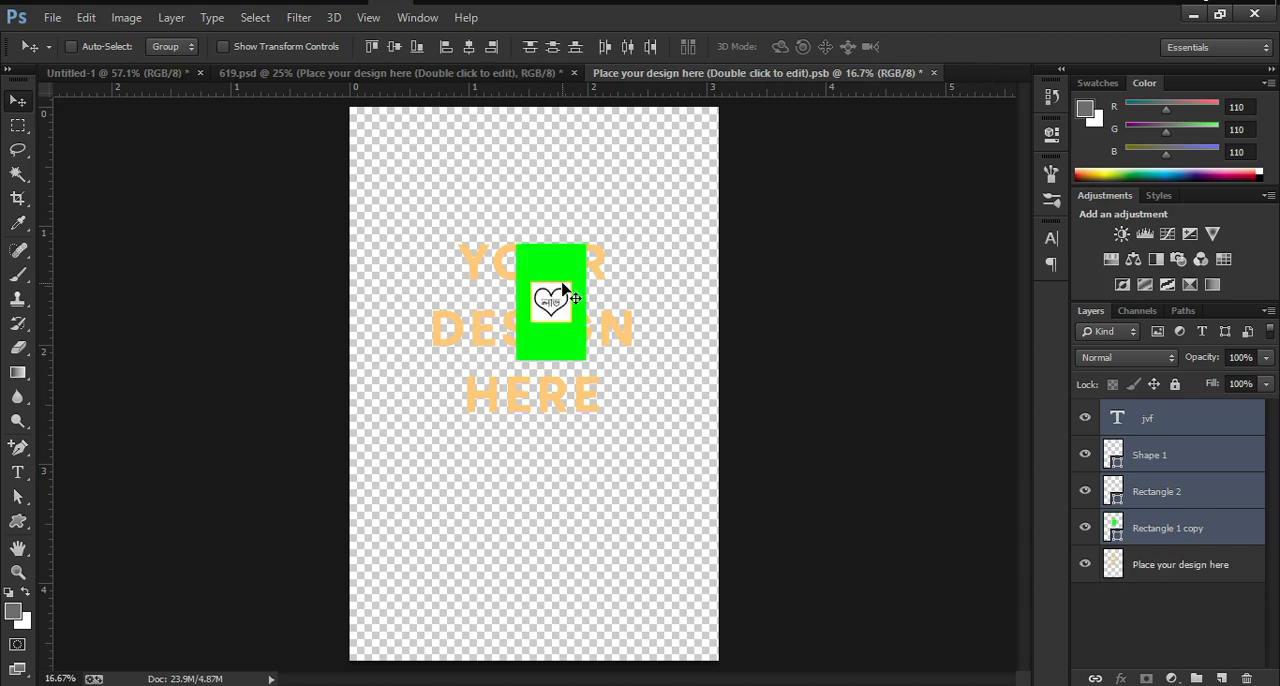
Step: Scale and reposition the four pasted label layers together with Free Transform so the green rectangle fills the whole canvas
{"action": "key", "text": "ctrl+t"}
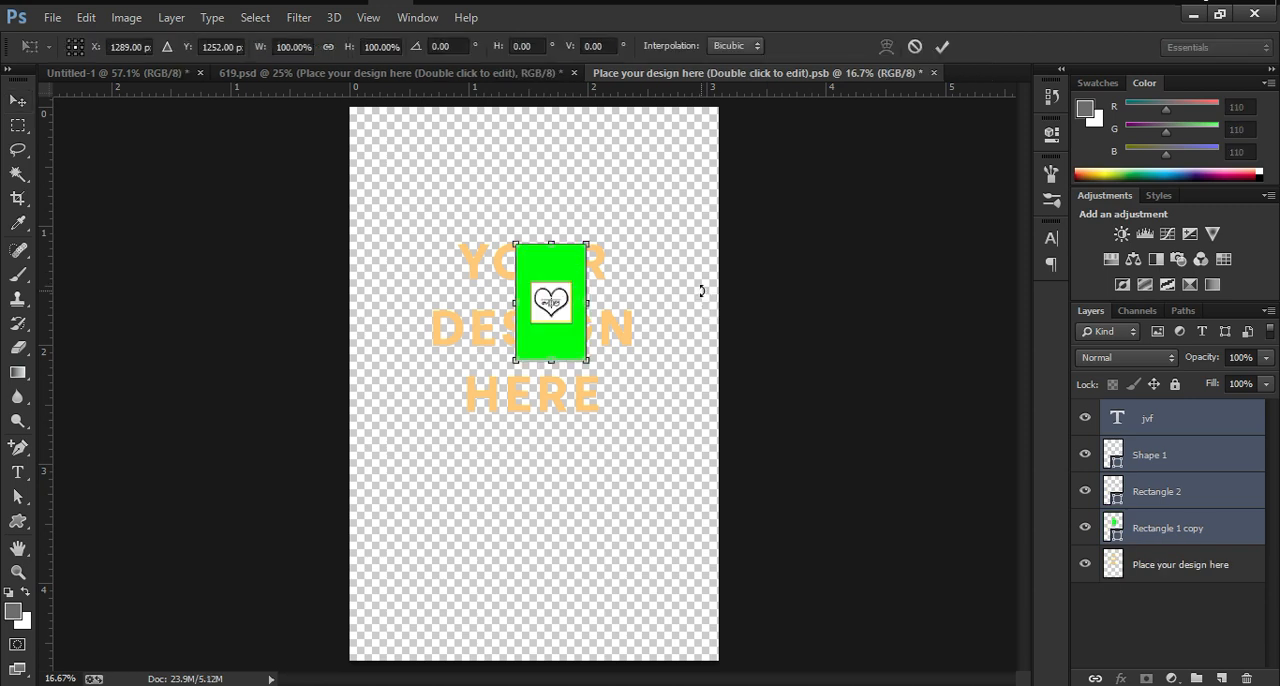
{"action": "left_click_drag", "start_coordinate": [590, 362], "coordinate": [684, 508]}
{"action": "left_click_drag", "start_coordinate": [566, 315], "coordinate": [488, 323]}
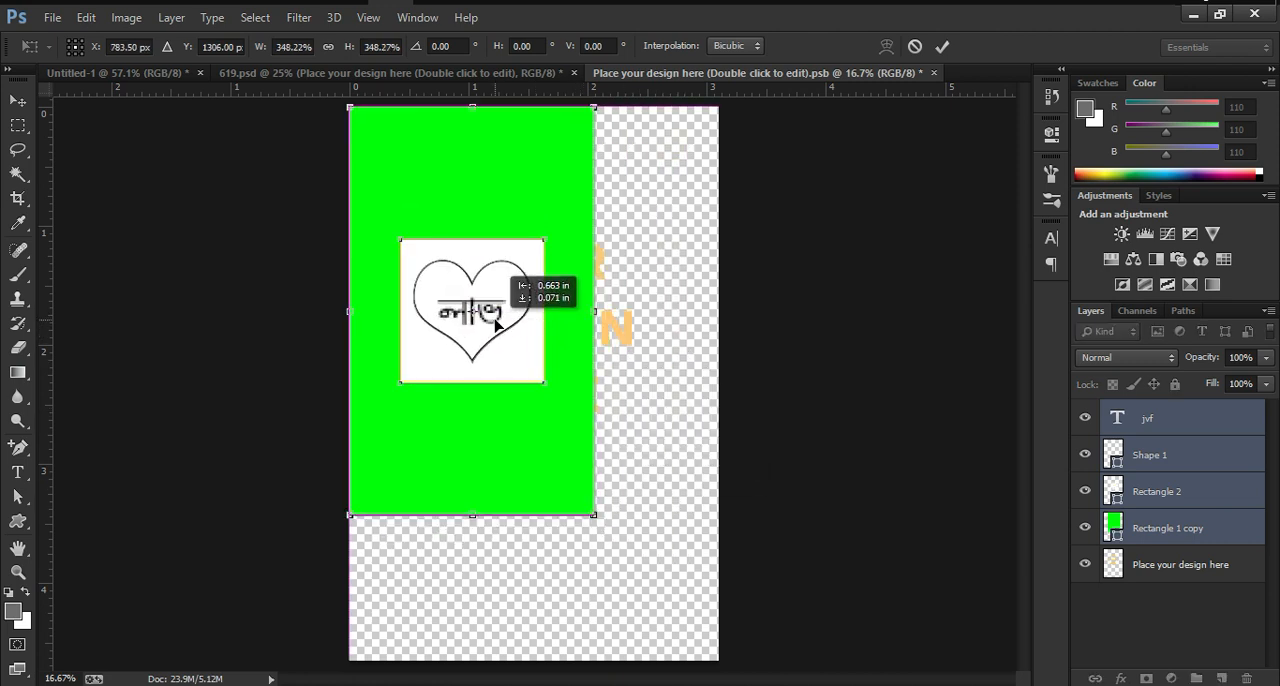
{"action": "left_click_drag", "start_coordinate": [595, 312], "coordinate": [718, 312]}
{"action": "left_click_drag", "start_coordinate": [534, 514], "coordinate": [536, 652]}
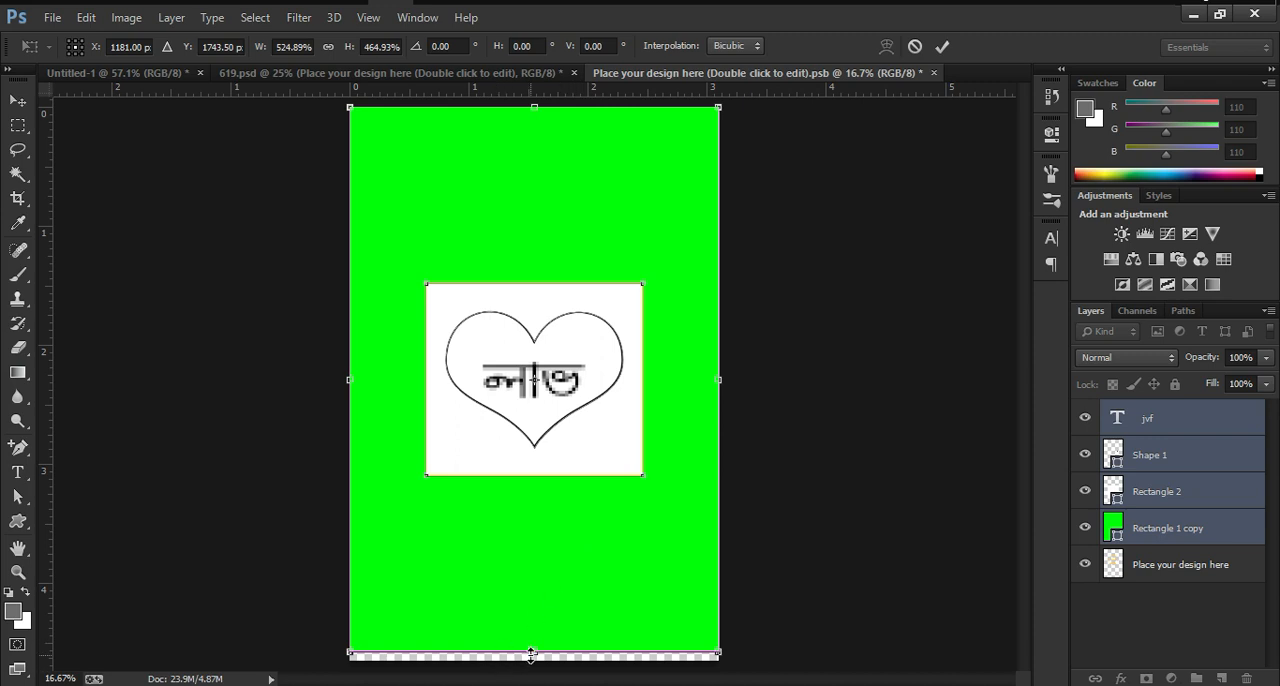
{"action": "left_click_drag", "start_coordinate": [534, 652], "coordinate": [537, 650]}
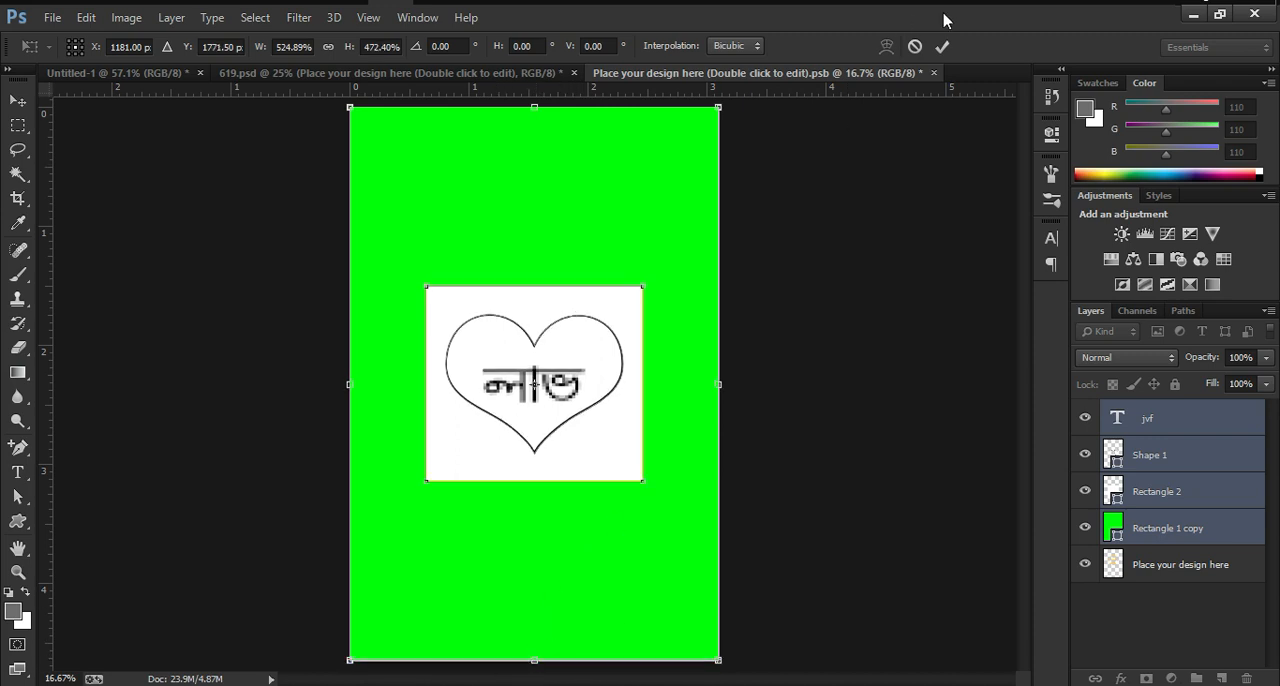
{"action": "left_click", "coordinate": [942, 46]}
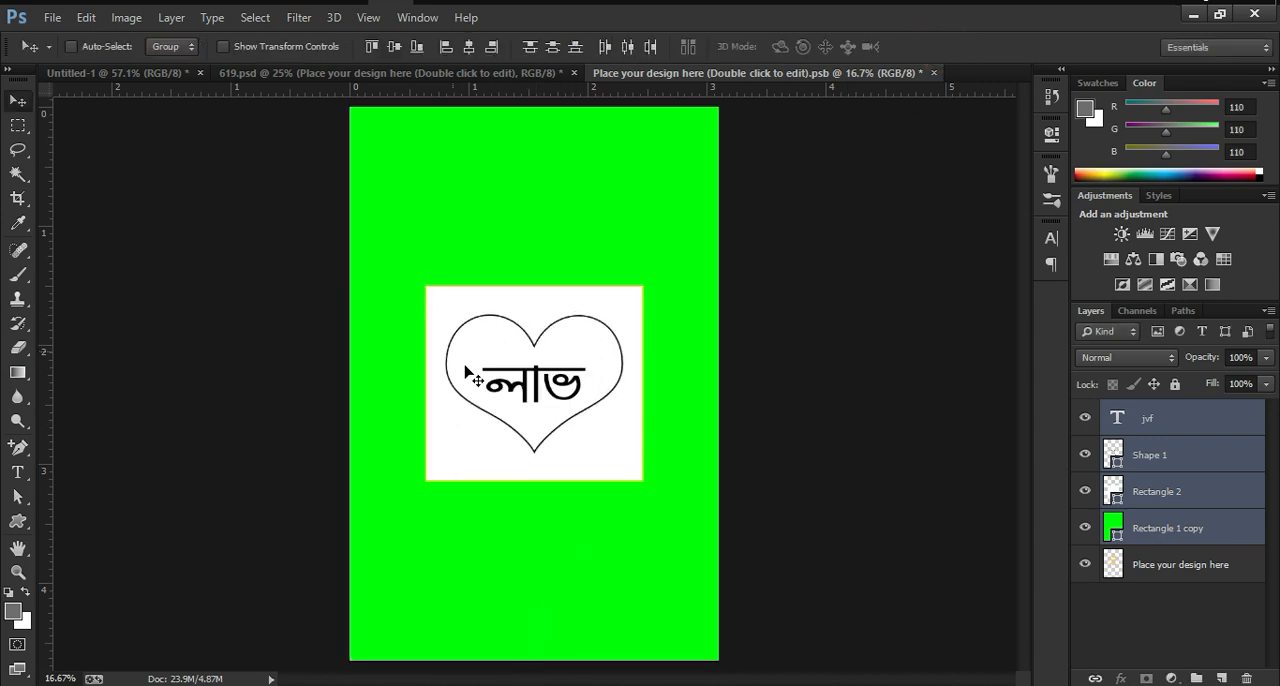
Step: Set the yellow stroke width of the white square on the Rectangle 2 layer to 3 pt
{"action": "left_click", "coordinate": [1160, 495]}
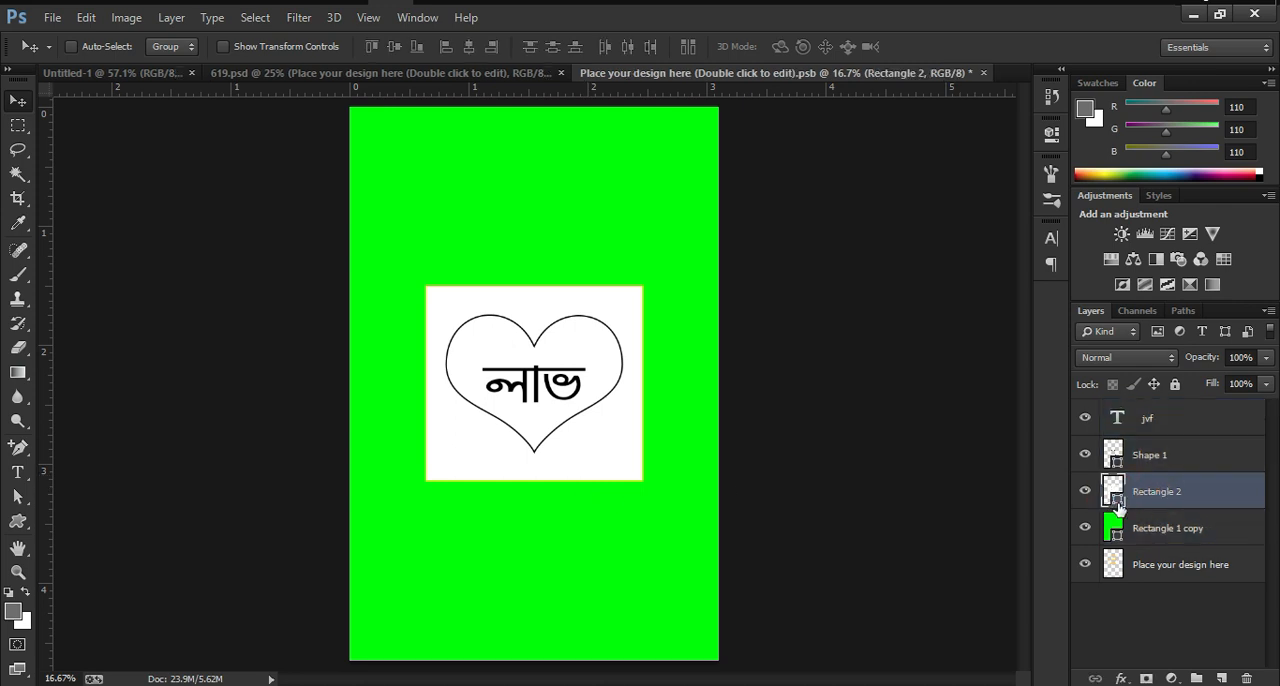
{"action": "double_click", "coordinate": [1116, 500]}
{"action": "key", "text": "Return"}
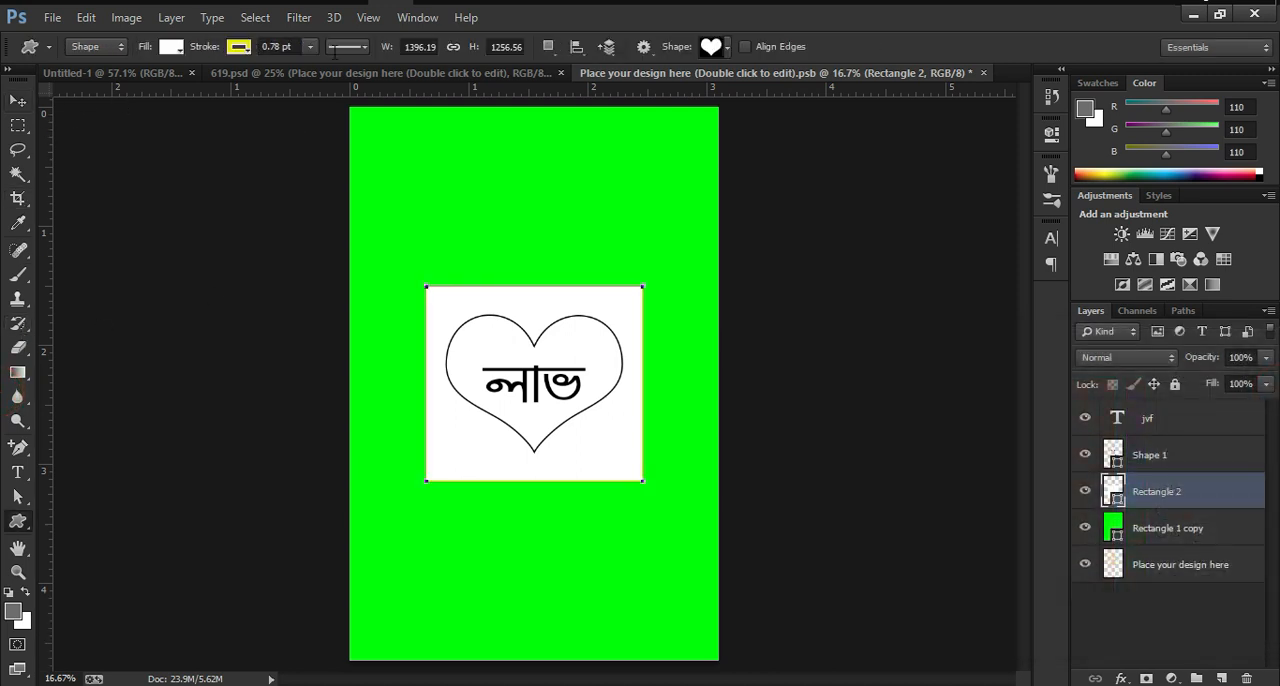
{"action": "left_click", "coordinate": [292, 46]}
{"action": "type", "text": "2"}
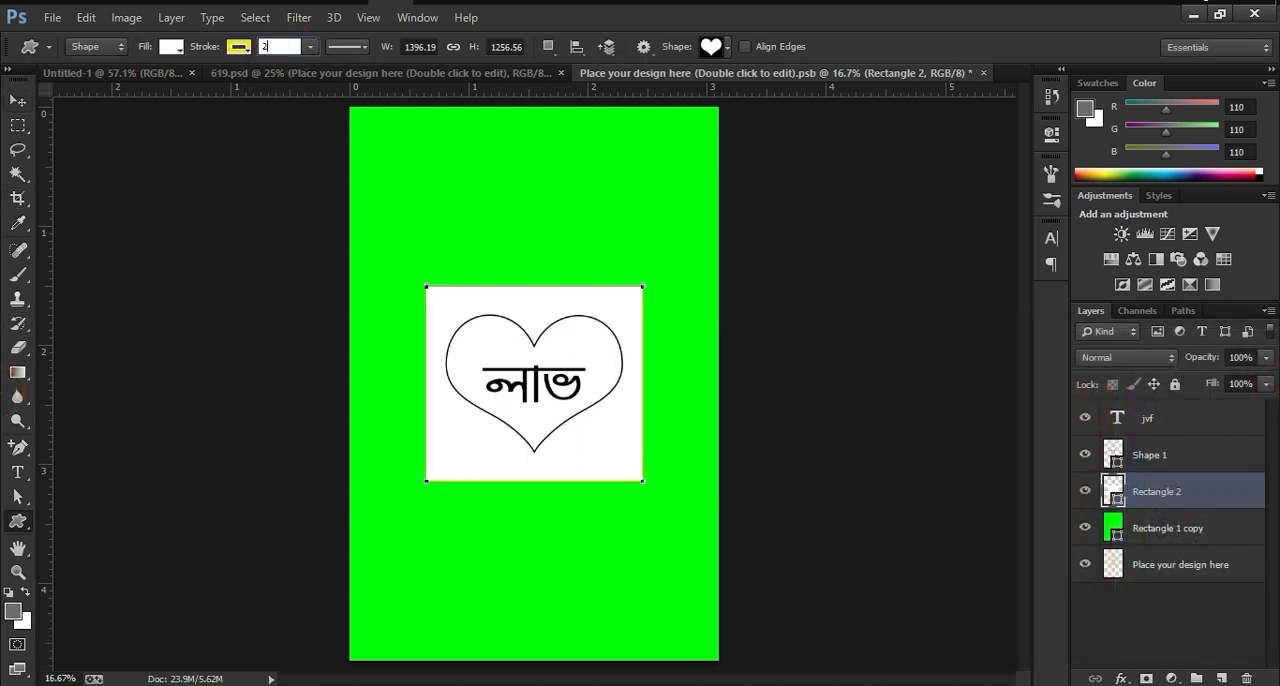
{"action": "key", "text": "Return"}
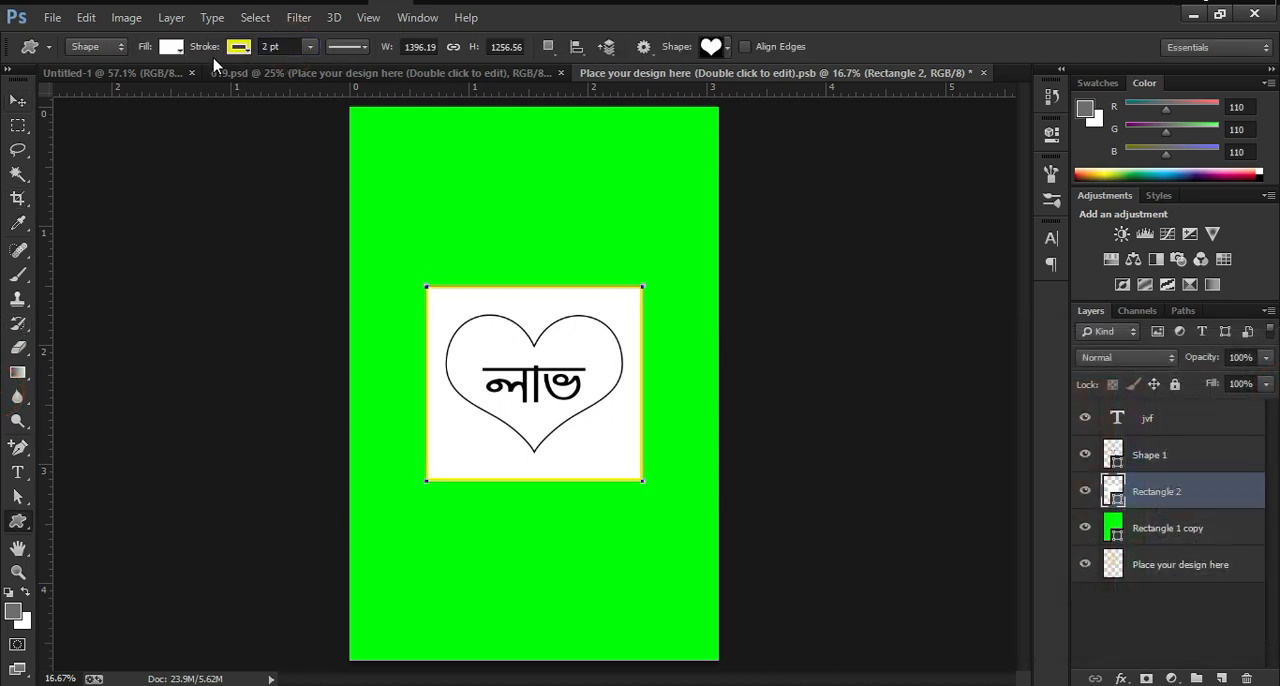
{"action": "left_click", "coordinate": [285, 45]}
{"action": "type", "text": "3"}
{"action": "key", "text": "Return"}
Step: Set the black stroke width of the heart on the Shape 1 layer to 2 pt
{"action": "left_click", "coordinate": [1122, 464]}
{"action": "left_click", "coordinate": [1117, 462]}
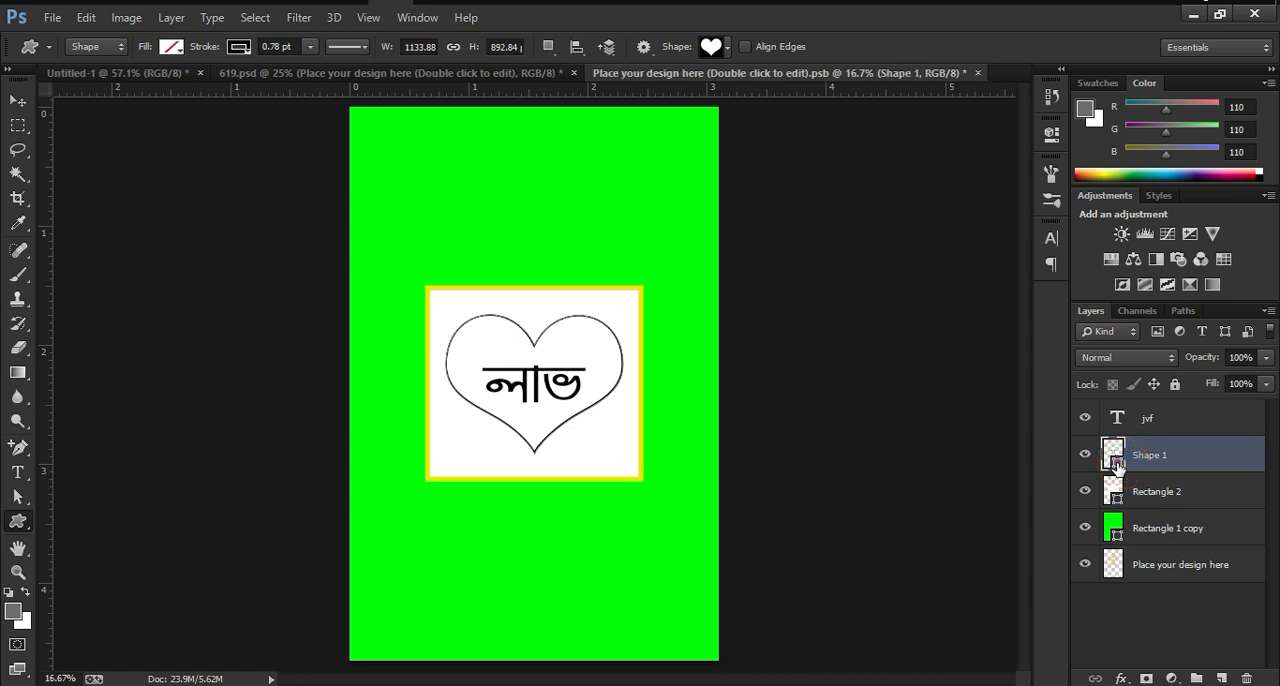
{"action": "double_click", "coordinate": [1117, 462]}
{"action": "left_click", "coordinate": [1262, 397]}
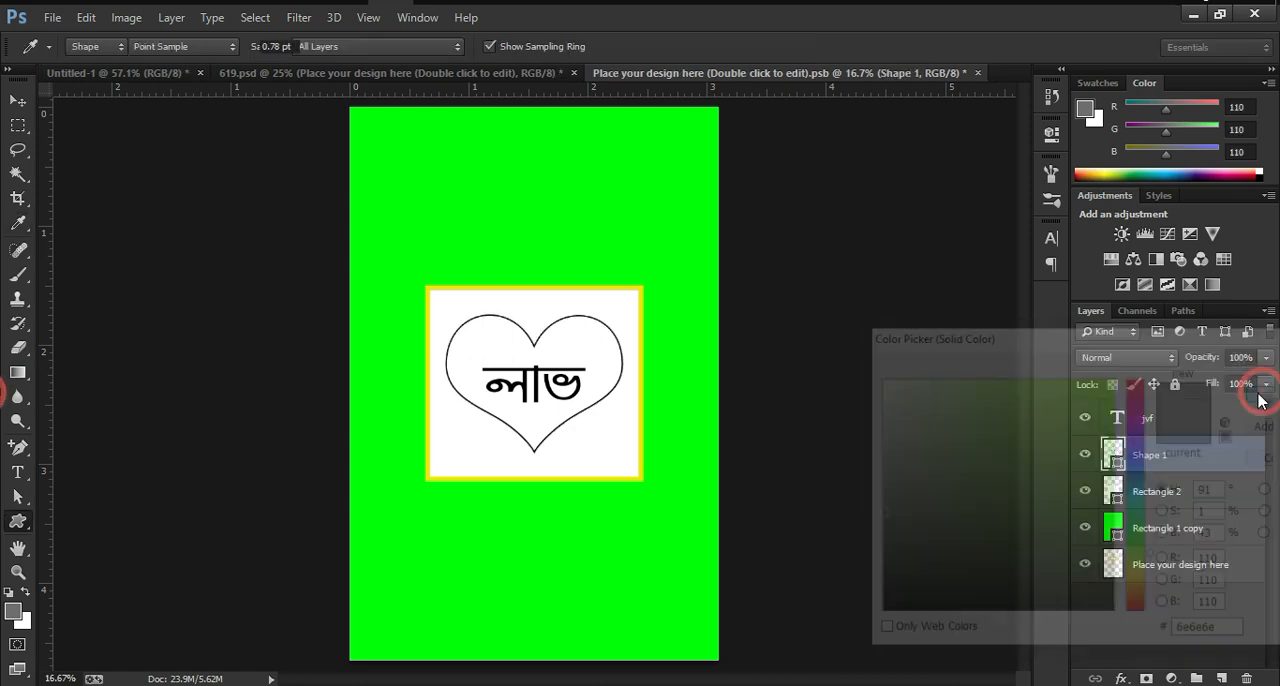
{"action": "left_click", "coordinate": [279, 46]}
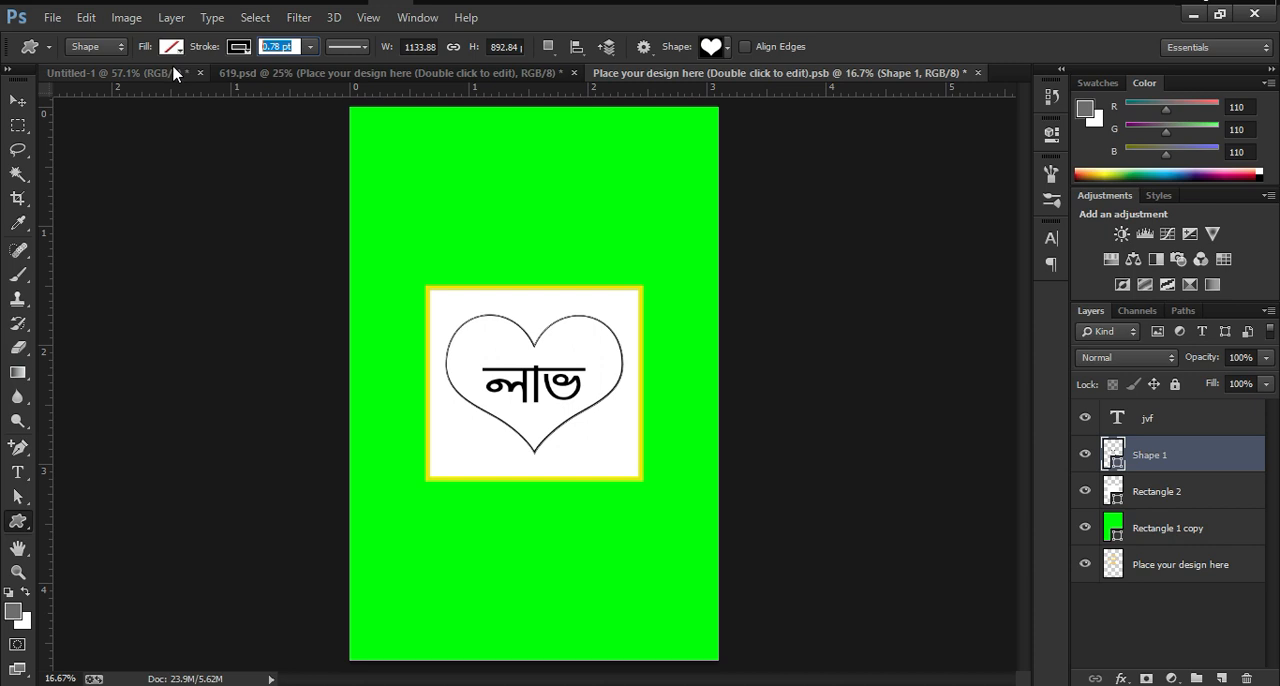
{"action": "type", "text": "2"}
{"action": "key", "text": "Return"}
{"action": "left_click", "coordinate": [948, 272]}
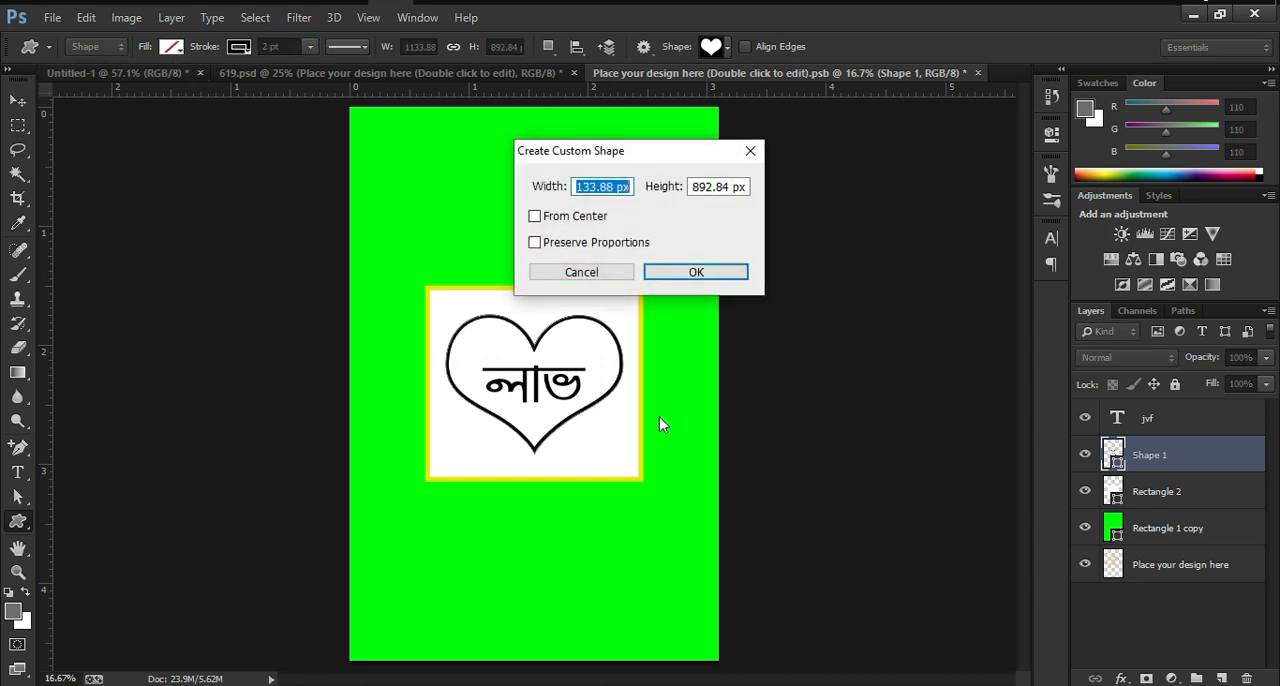
{"action": "left_click", "coordinate": [748, 149]}
Step: Save the smart object contents and return to 619.psd to inspect the label on the packaging up close
{"action": "scroll", "coordinate": [548, 390], "scroll_direction": "down", "scroll_amount": 2}
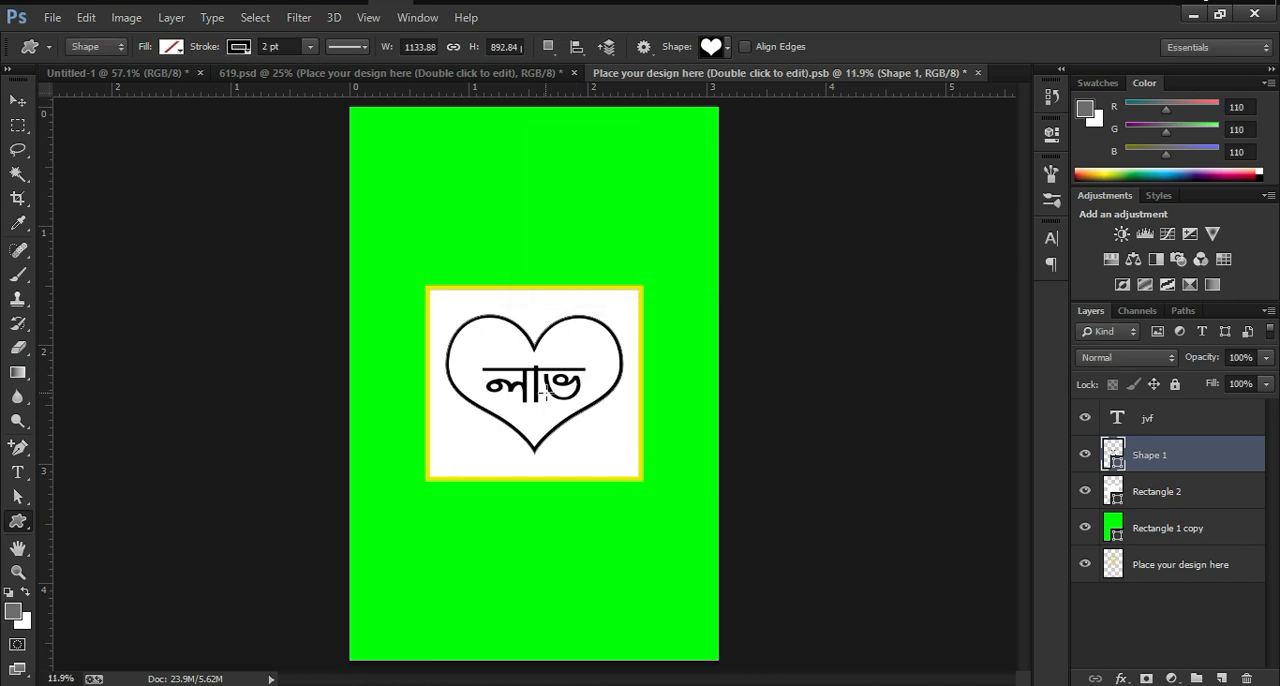
{"action": "key", "text": "ctrl+s"}
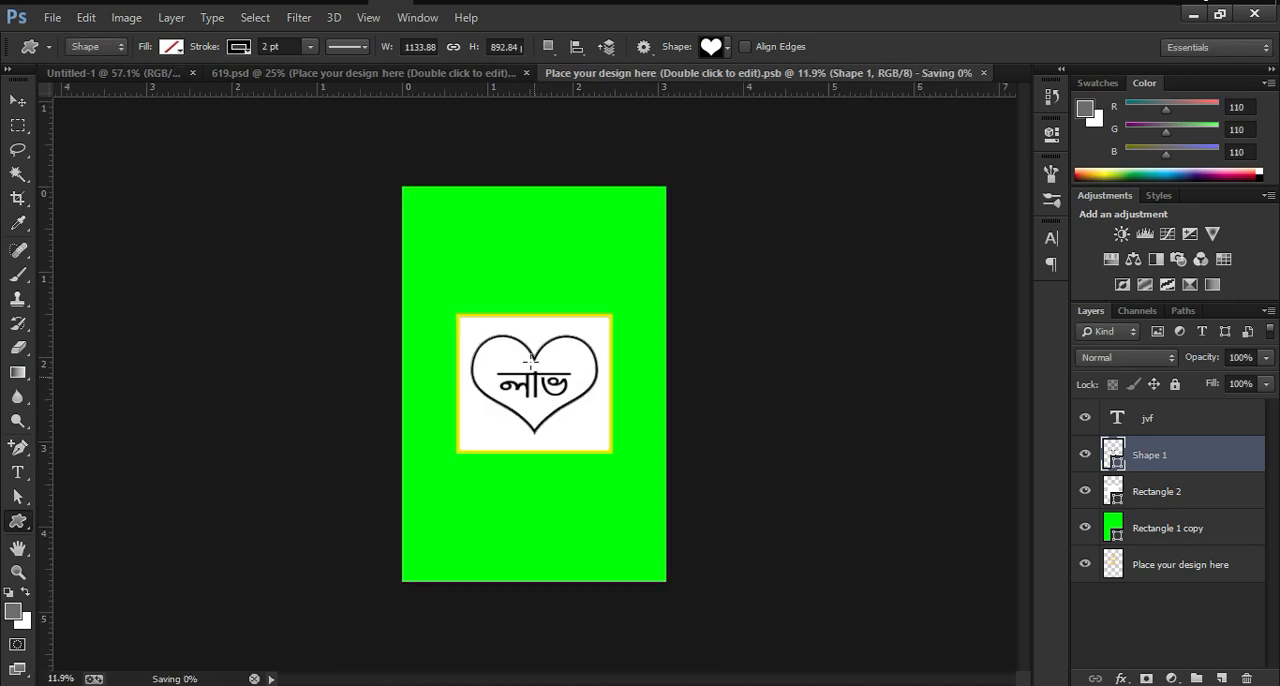
{"action": "left_click", "coordinate": [383, 78]}
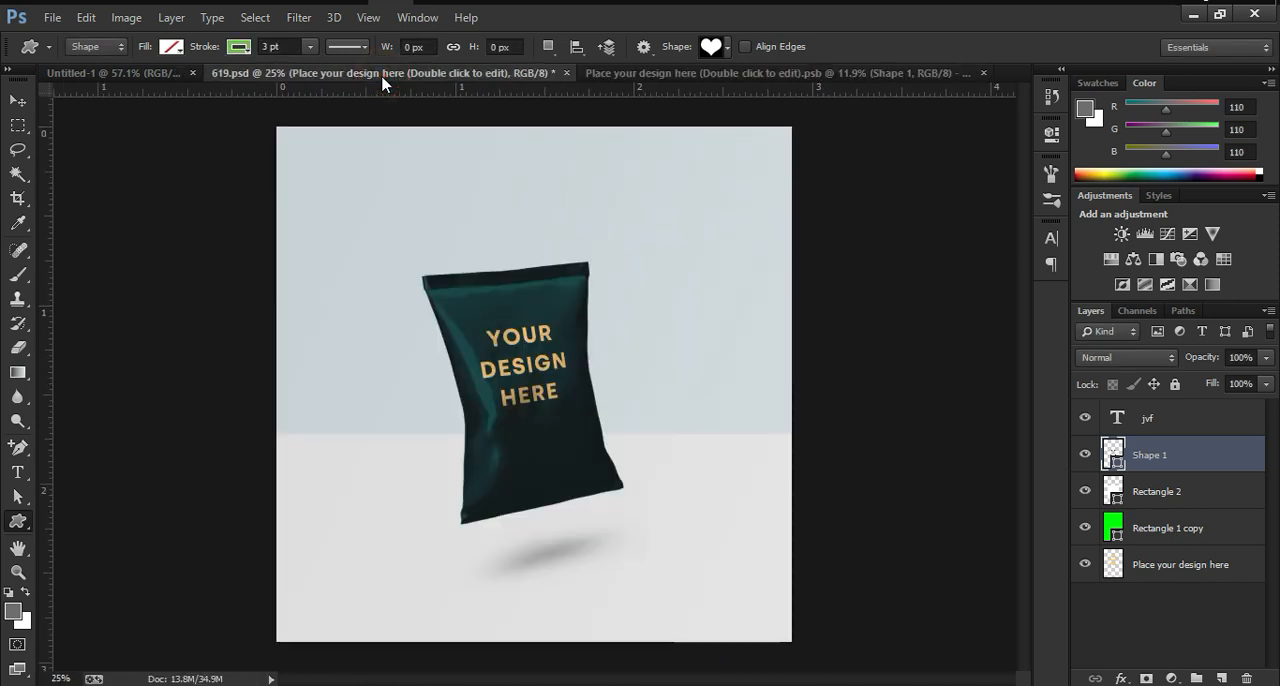
{"action": "left_click", "coordinate": [712, 73]}
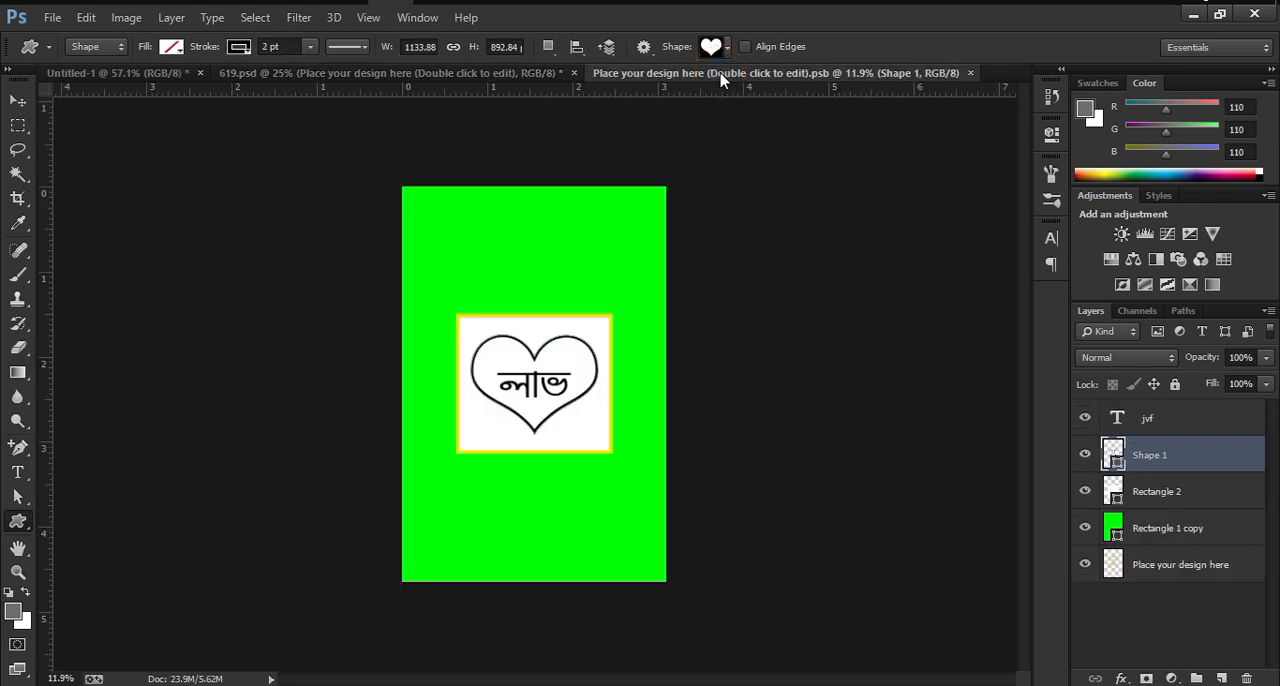
{"action": "left_click", "coordinate": [495, 74]}
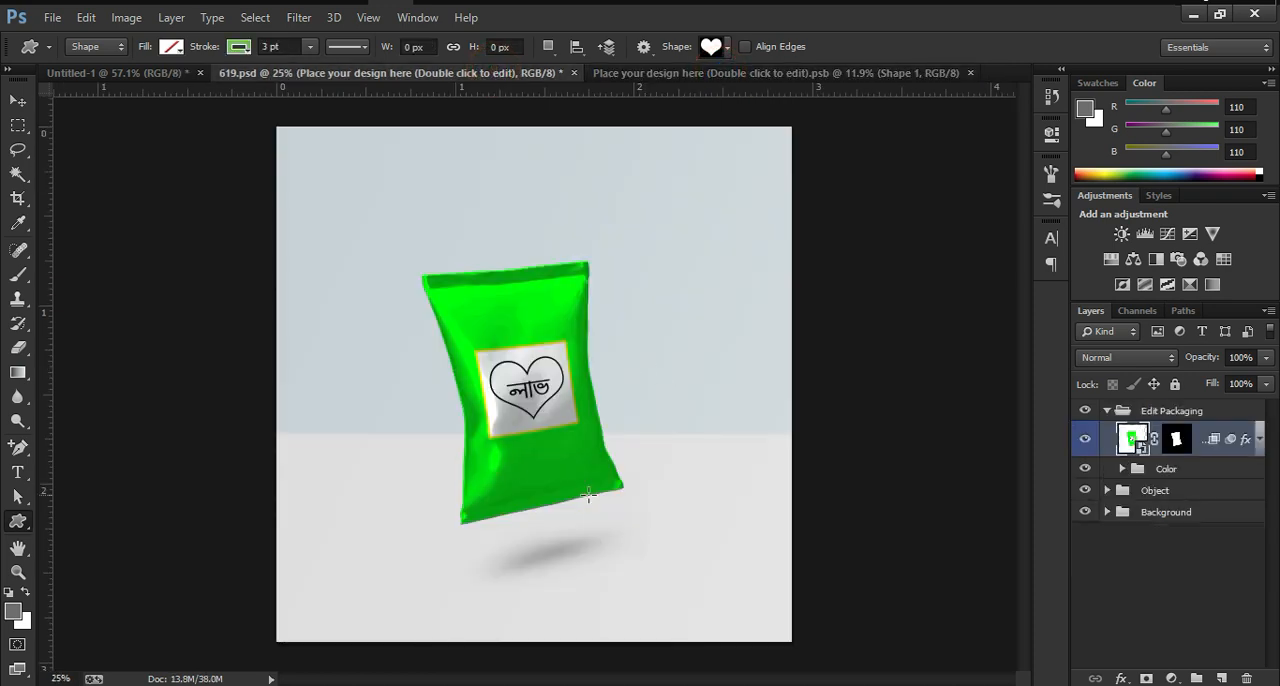
{"action": "key", "text": "ctrl+plus"}
{"action": "key", "text": "ctrl+plus"}
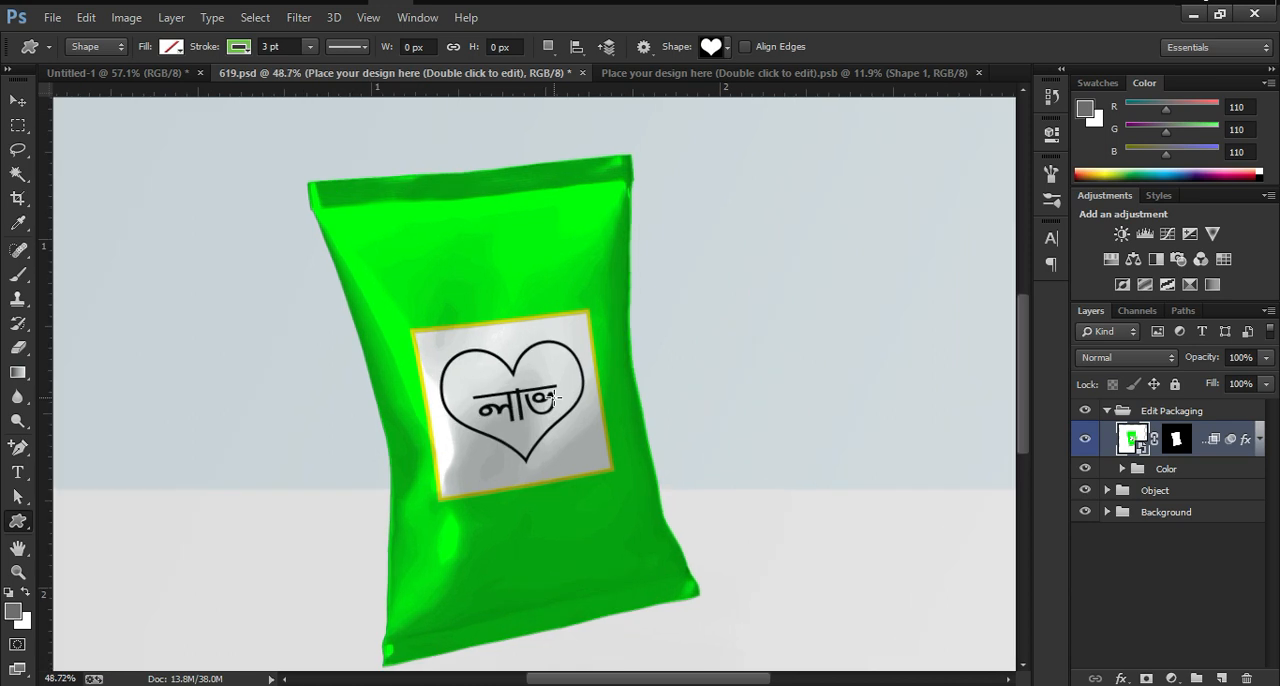